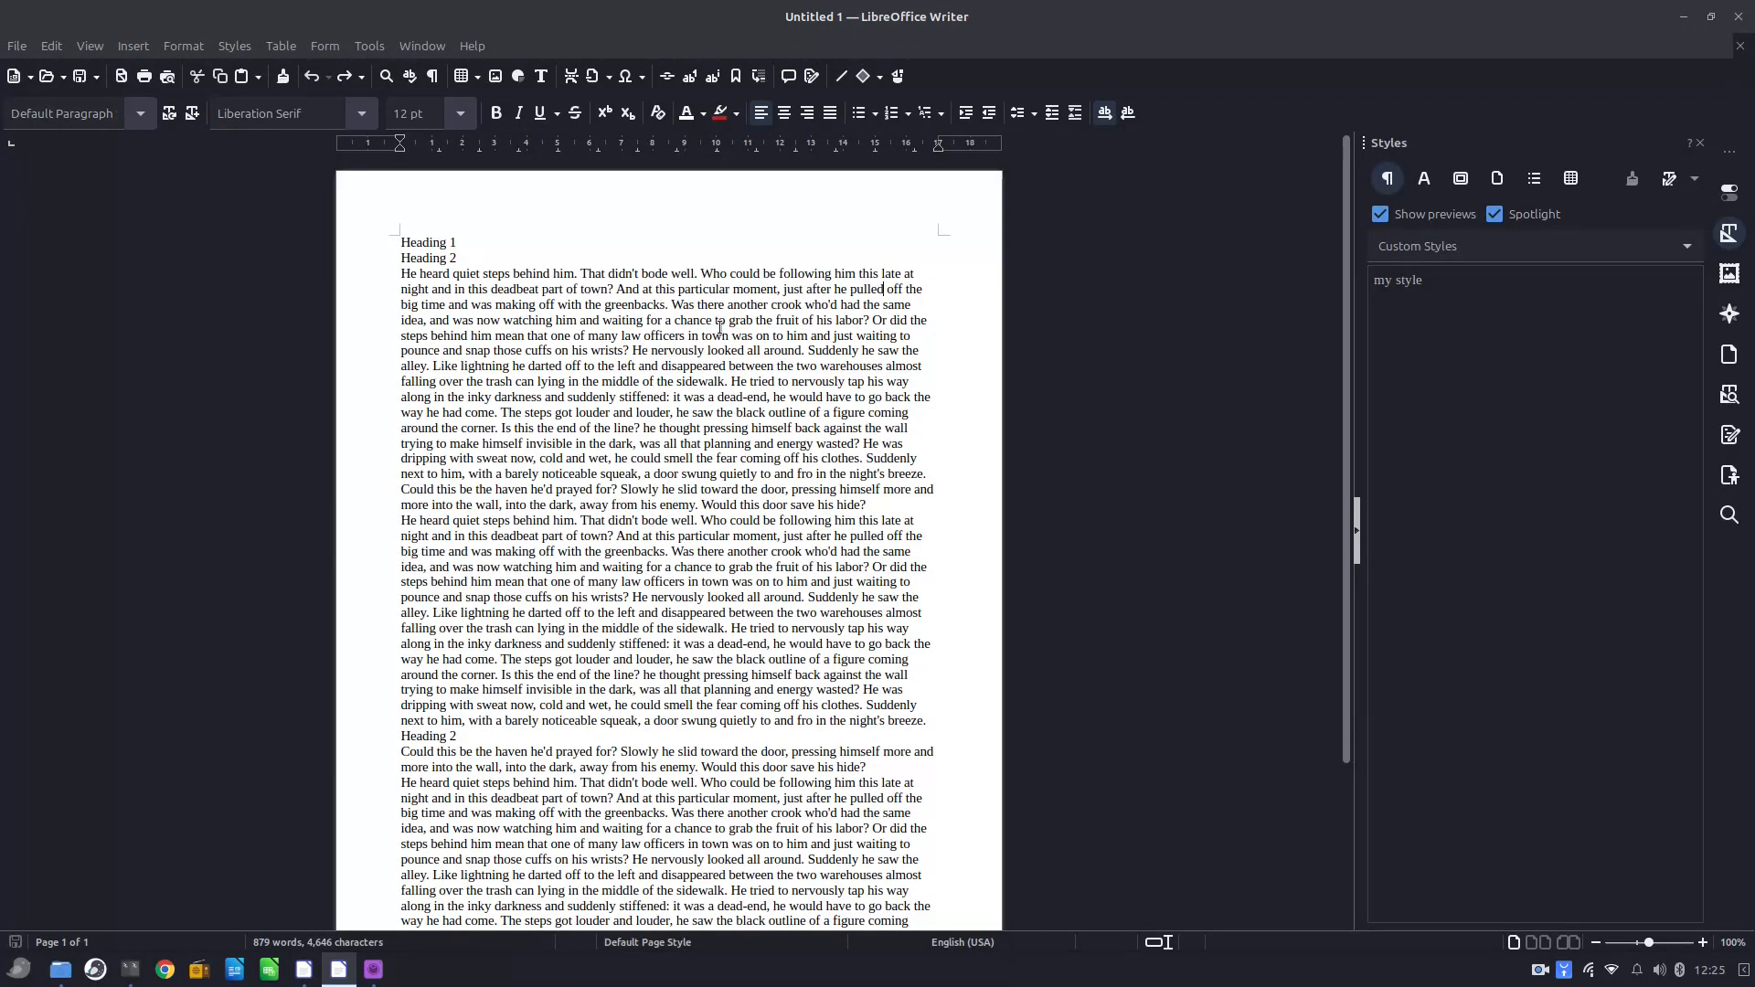
Show all styles in the paragraph styles list and turn Spotlight off.
{"action": "scroll", "coordinate": [720, 327], "scroll_direction": "up", "scroll_amount": 2, "text": "ctrl"}
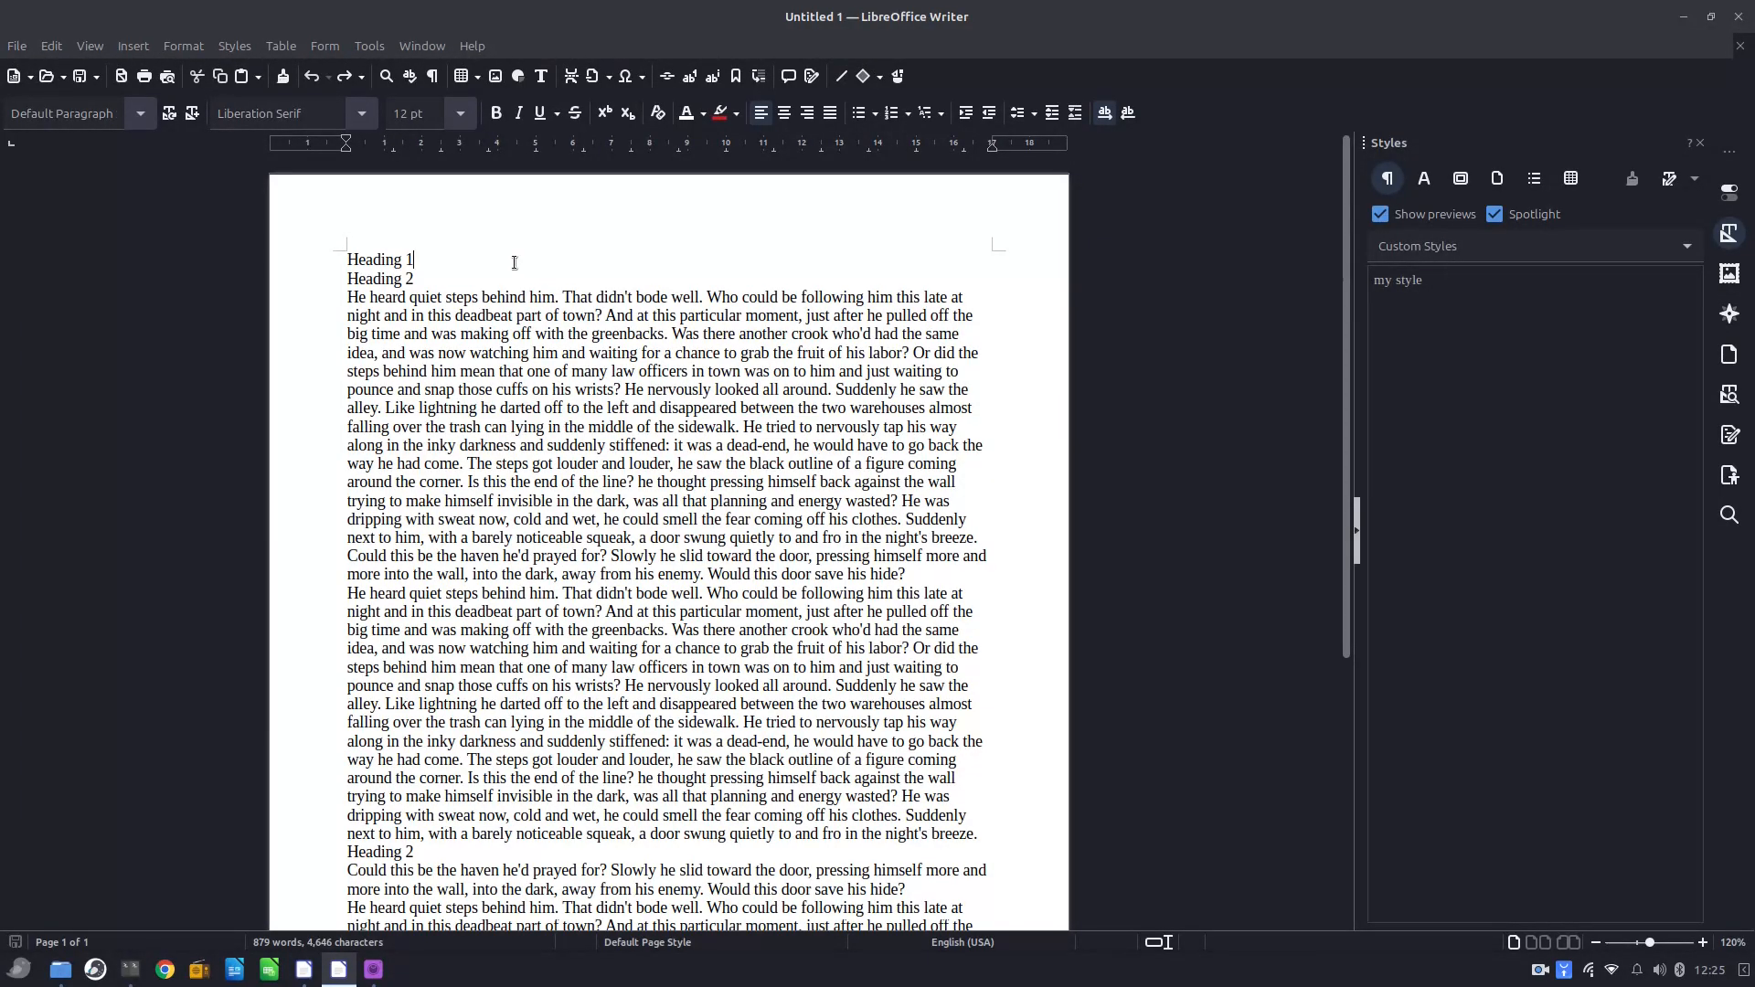
{"action": "left_click", "coordinate": [1468, 249]}
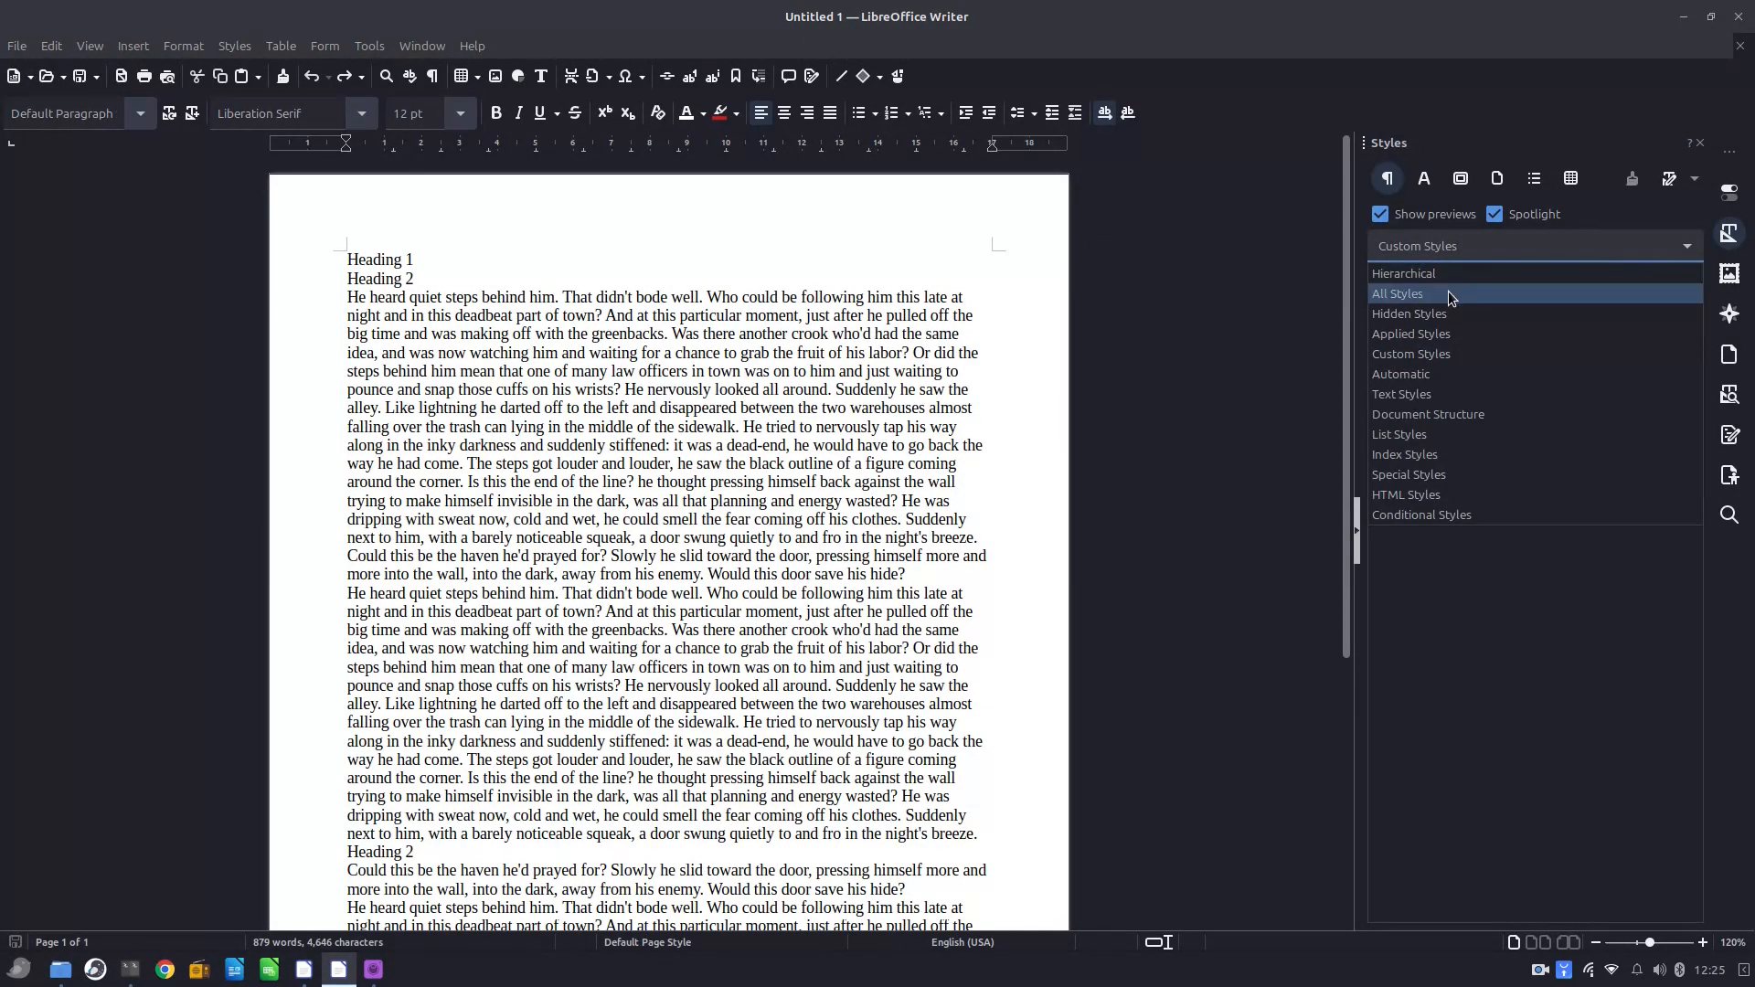
{"action": "left_click", "coordinate": [1397, 294]}
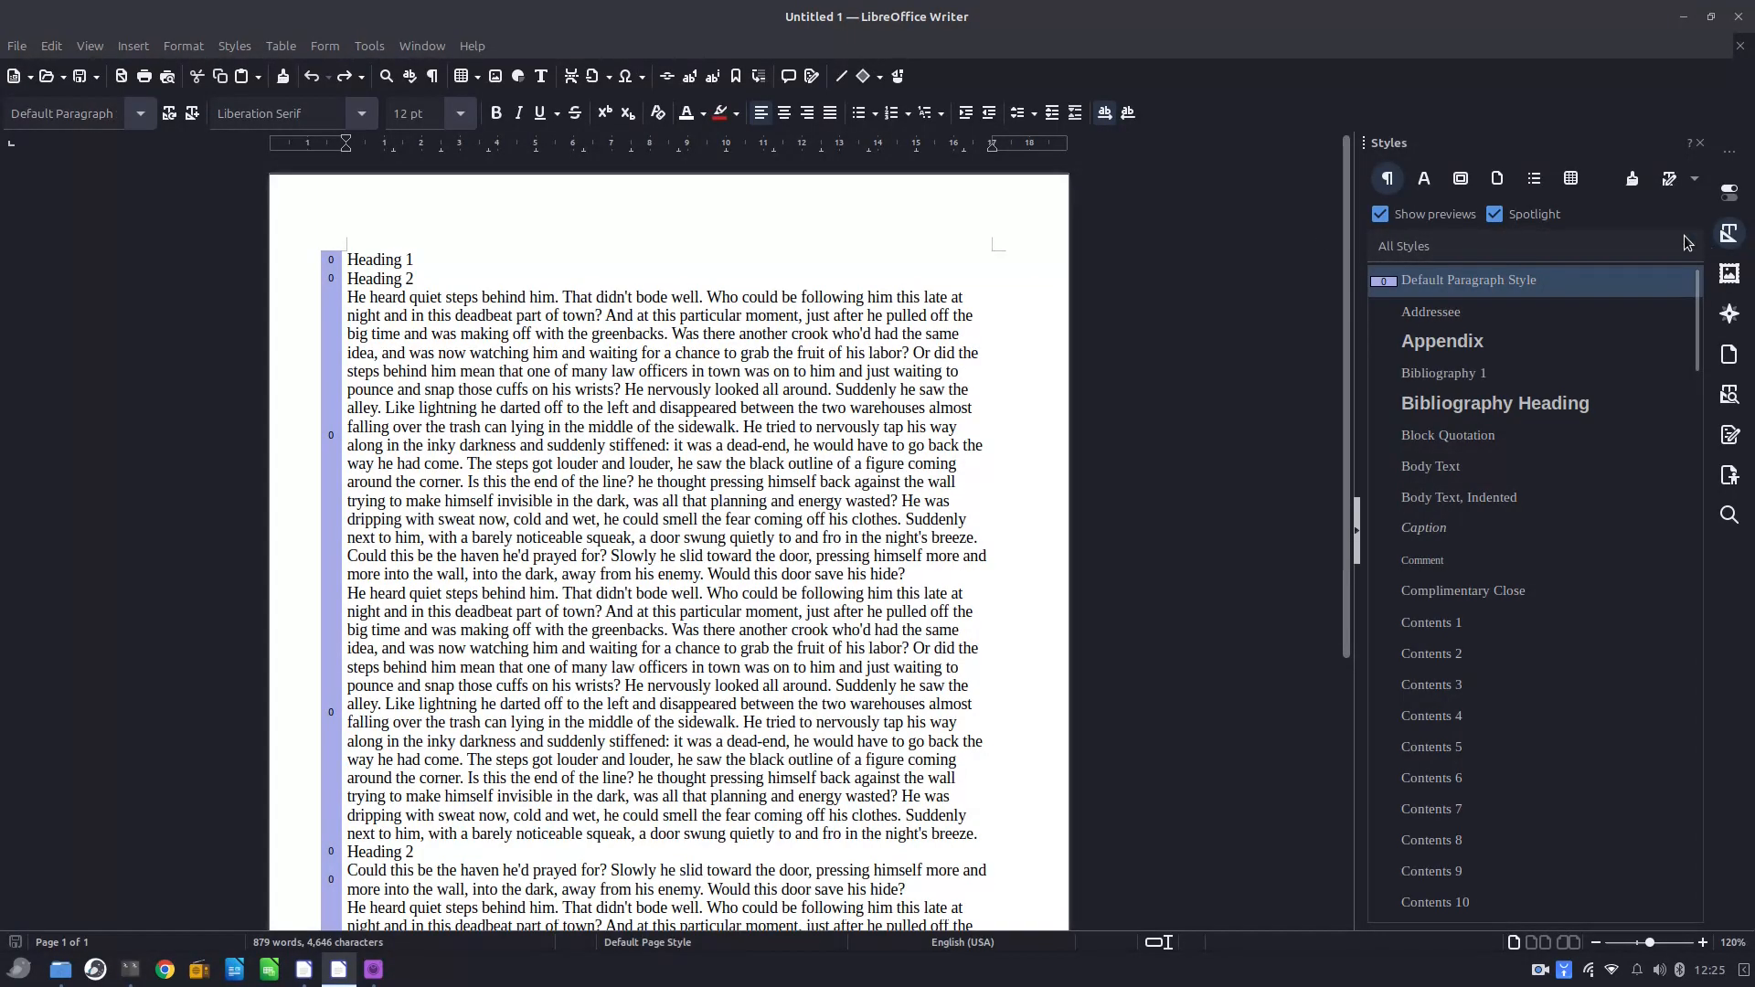
{"action": "left_click", "coordinate": [1495, 213]}
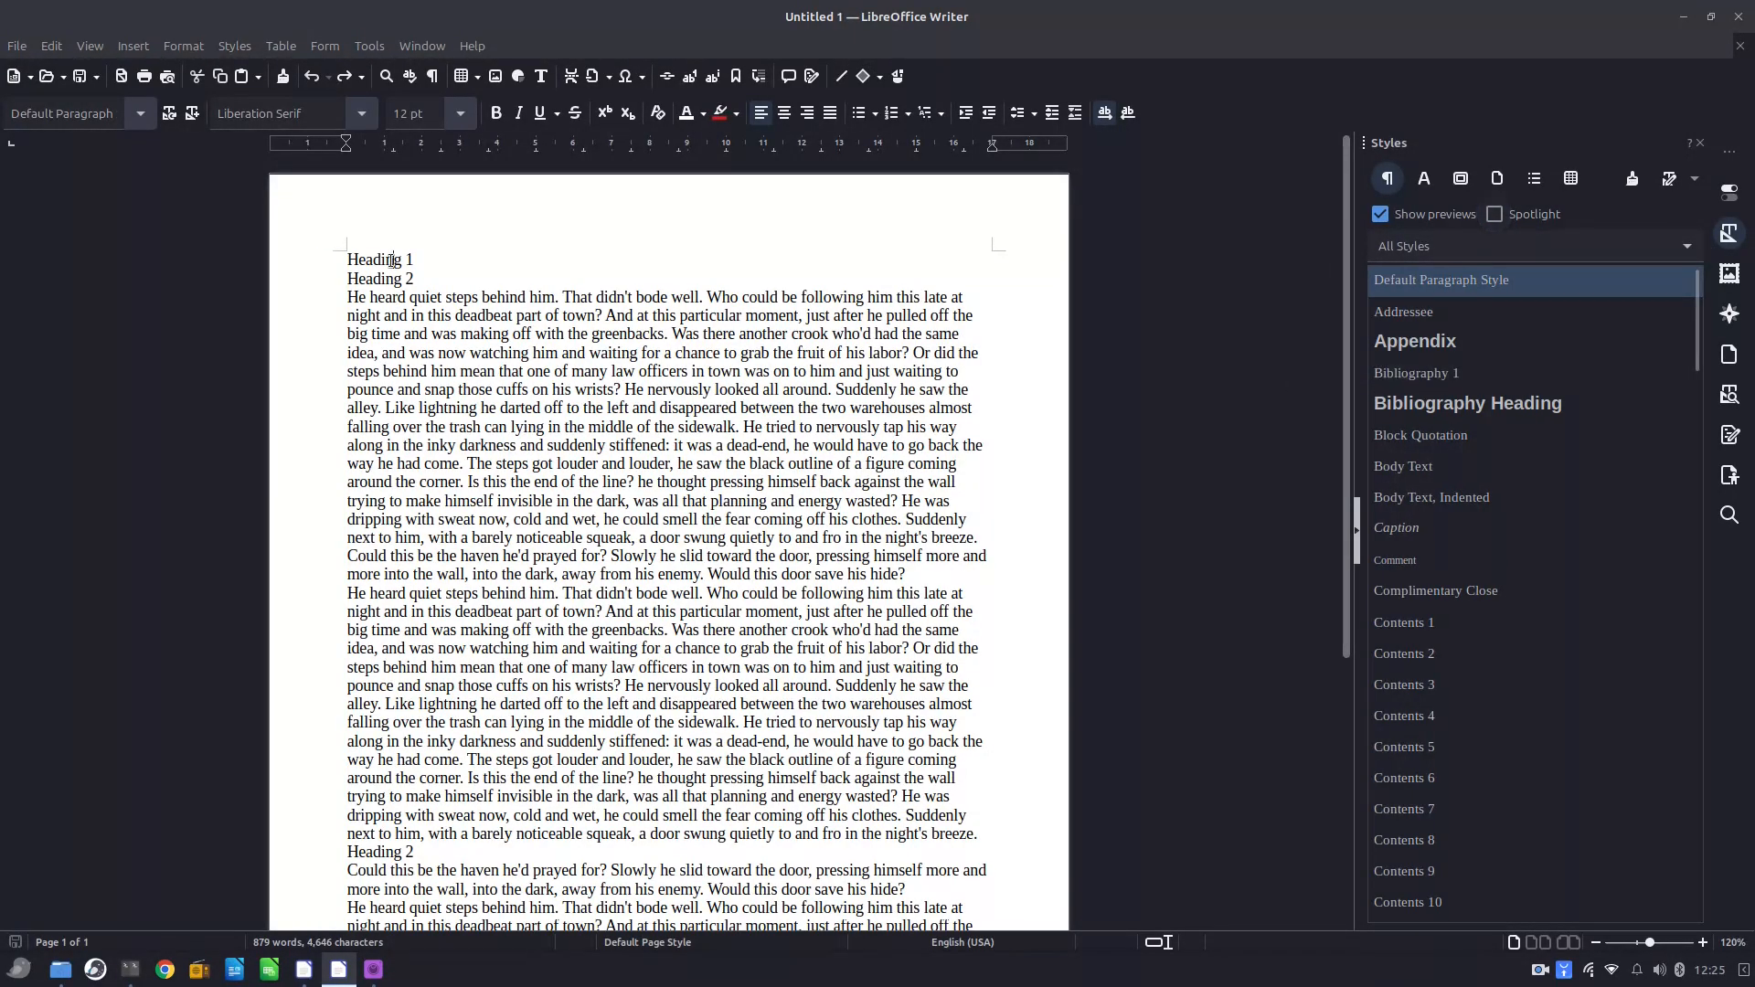
Apply the Heading 1 paragraph style to the document's first line.
{"action": "scroll", "coordinate": [1489, 634], "scroll_direction": "down", "scroll_amount": 5}
{"action": "scroll", "coordinate": [1477, 631], "scroll_direction": "down", "scroll_amount": 5}
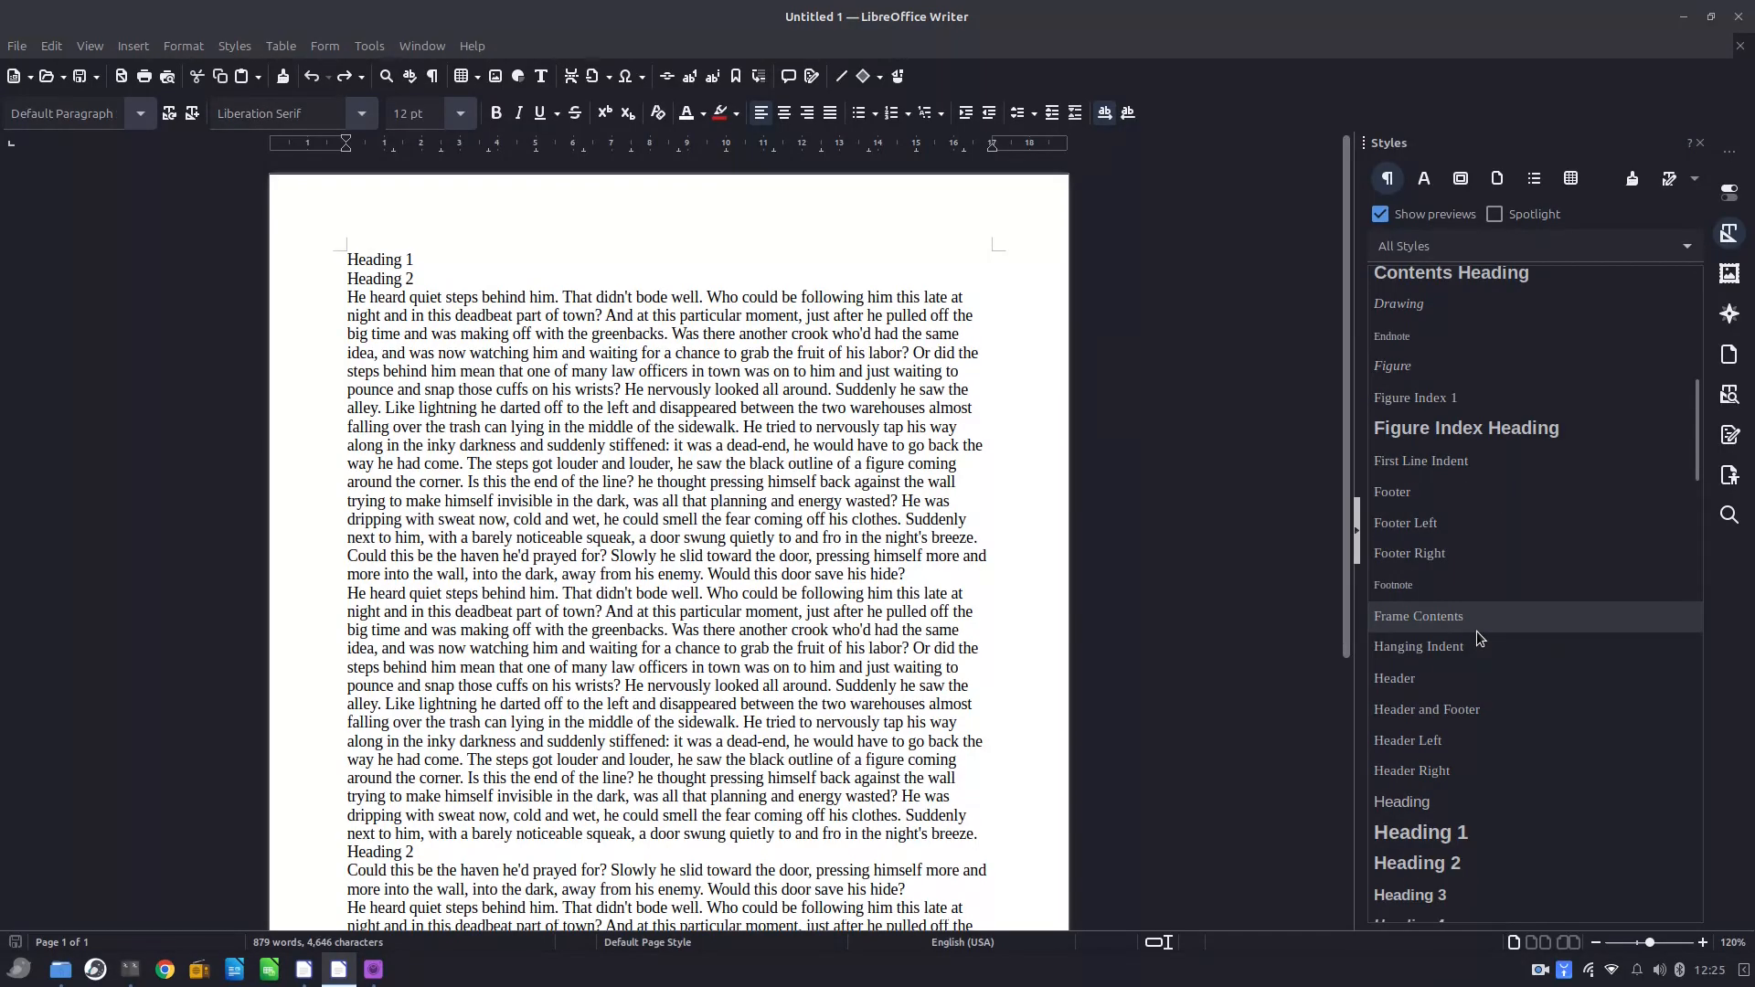
{"action": "double_click", "coordinate": [1475, 615]}
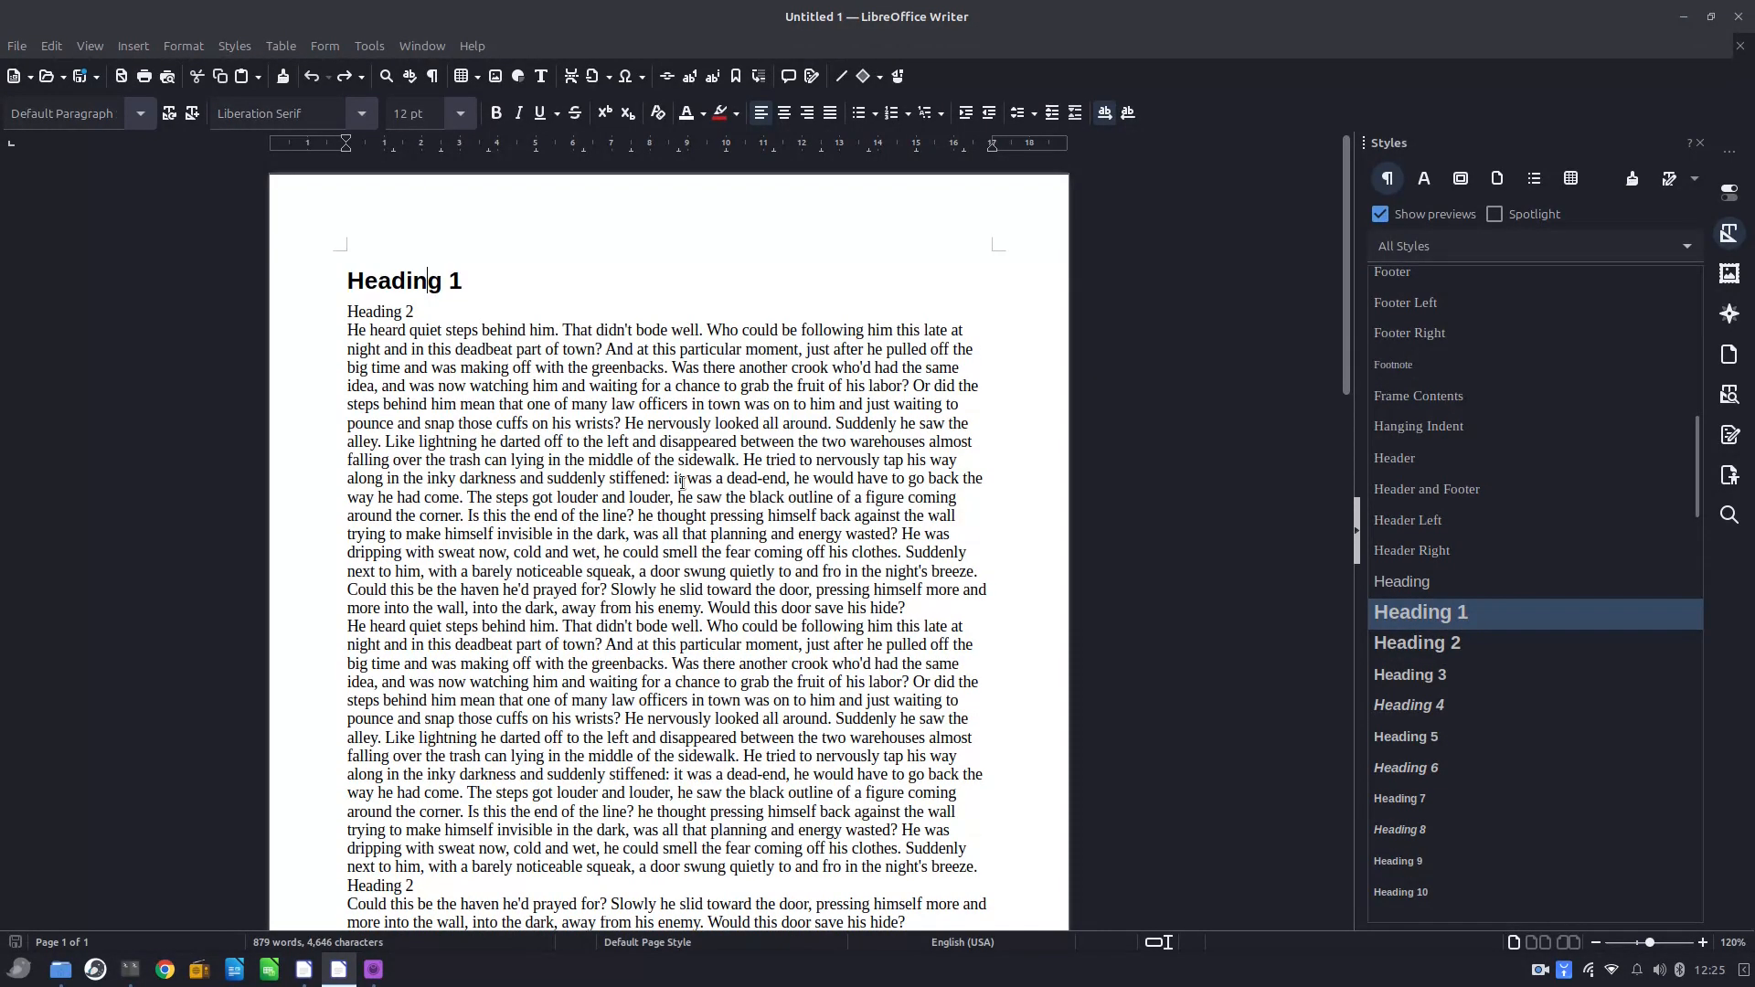
Apply the Heading 2 paragraph style to the second line, just above the body text.
{"action": "left_click", "coordinate": [416, 311]}
{"action": "scroll", "coordinate": [1440, 662], "scroll_direction": "down", "scroll_amount": 7}
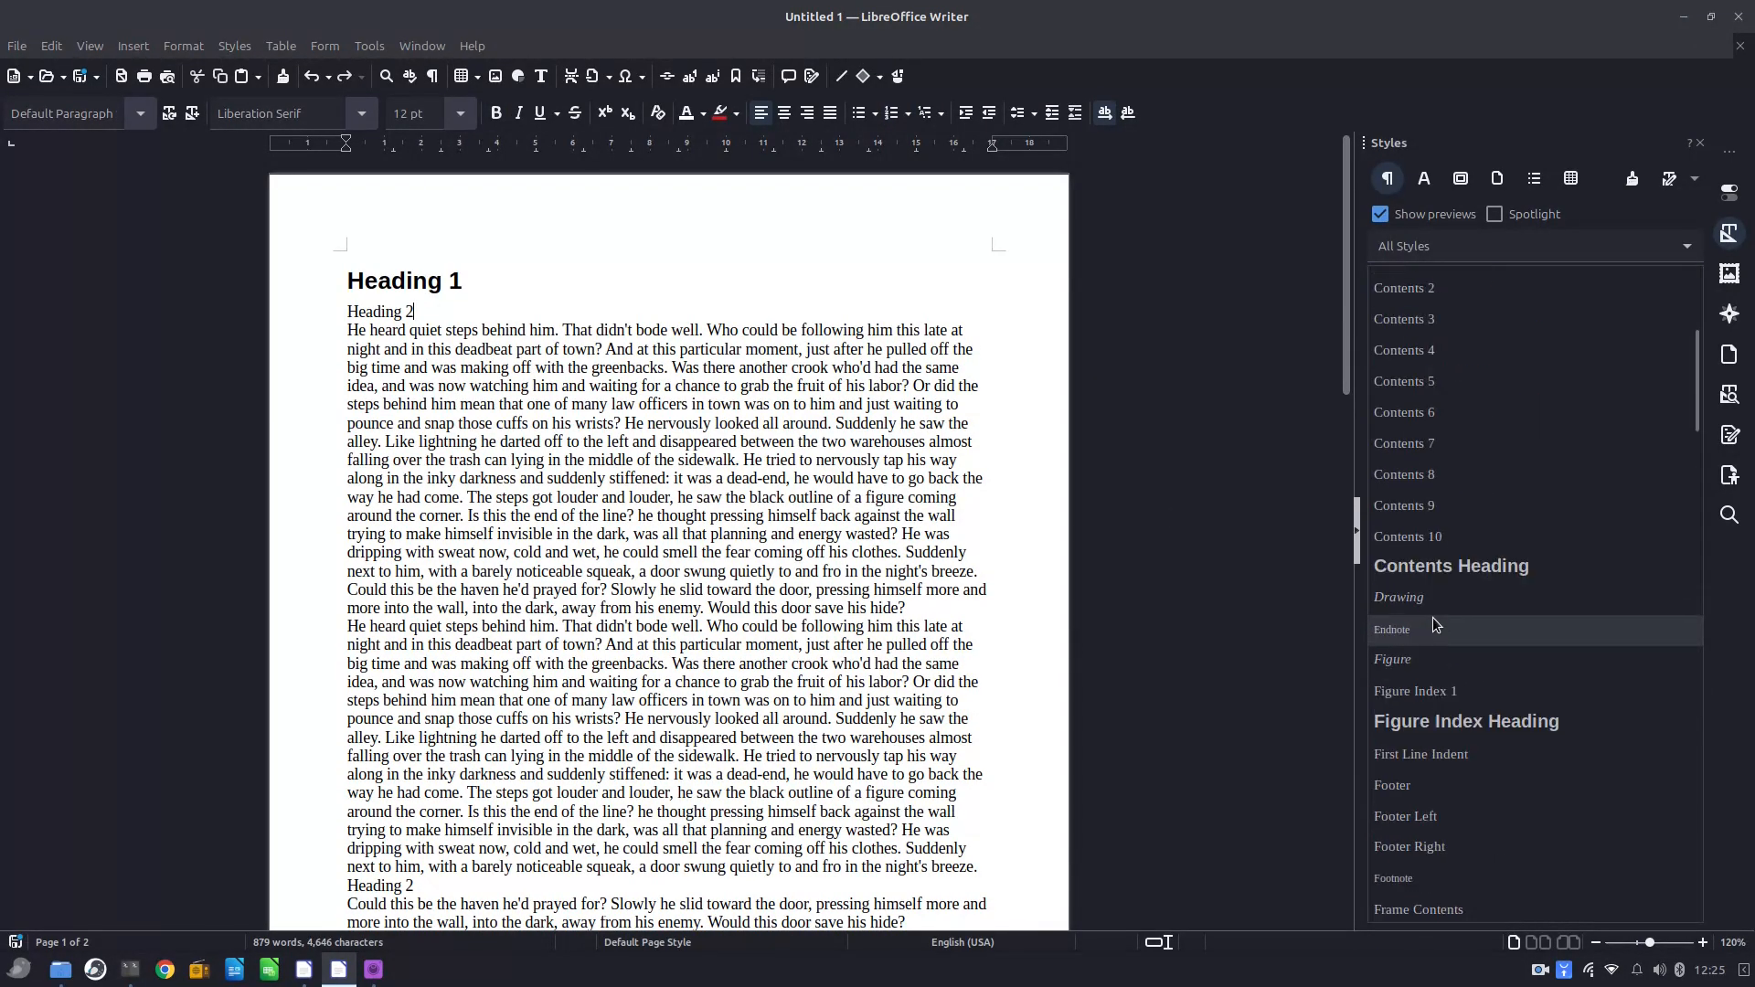
{"action": "scroll", "coordinate": [1430, 662], "scroll_direction": "down", "scroll_amount": 3}
{"action": "double_click", "coordinate": [1432, 667]}
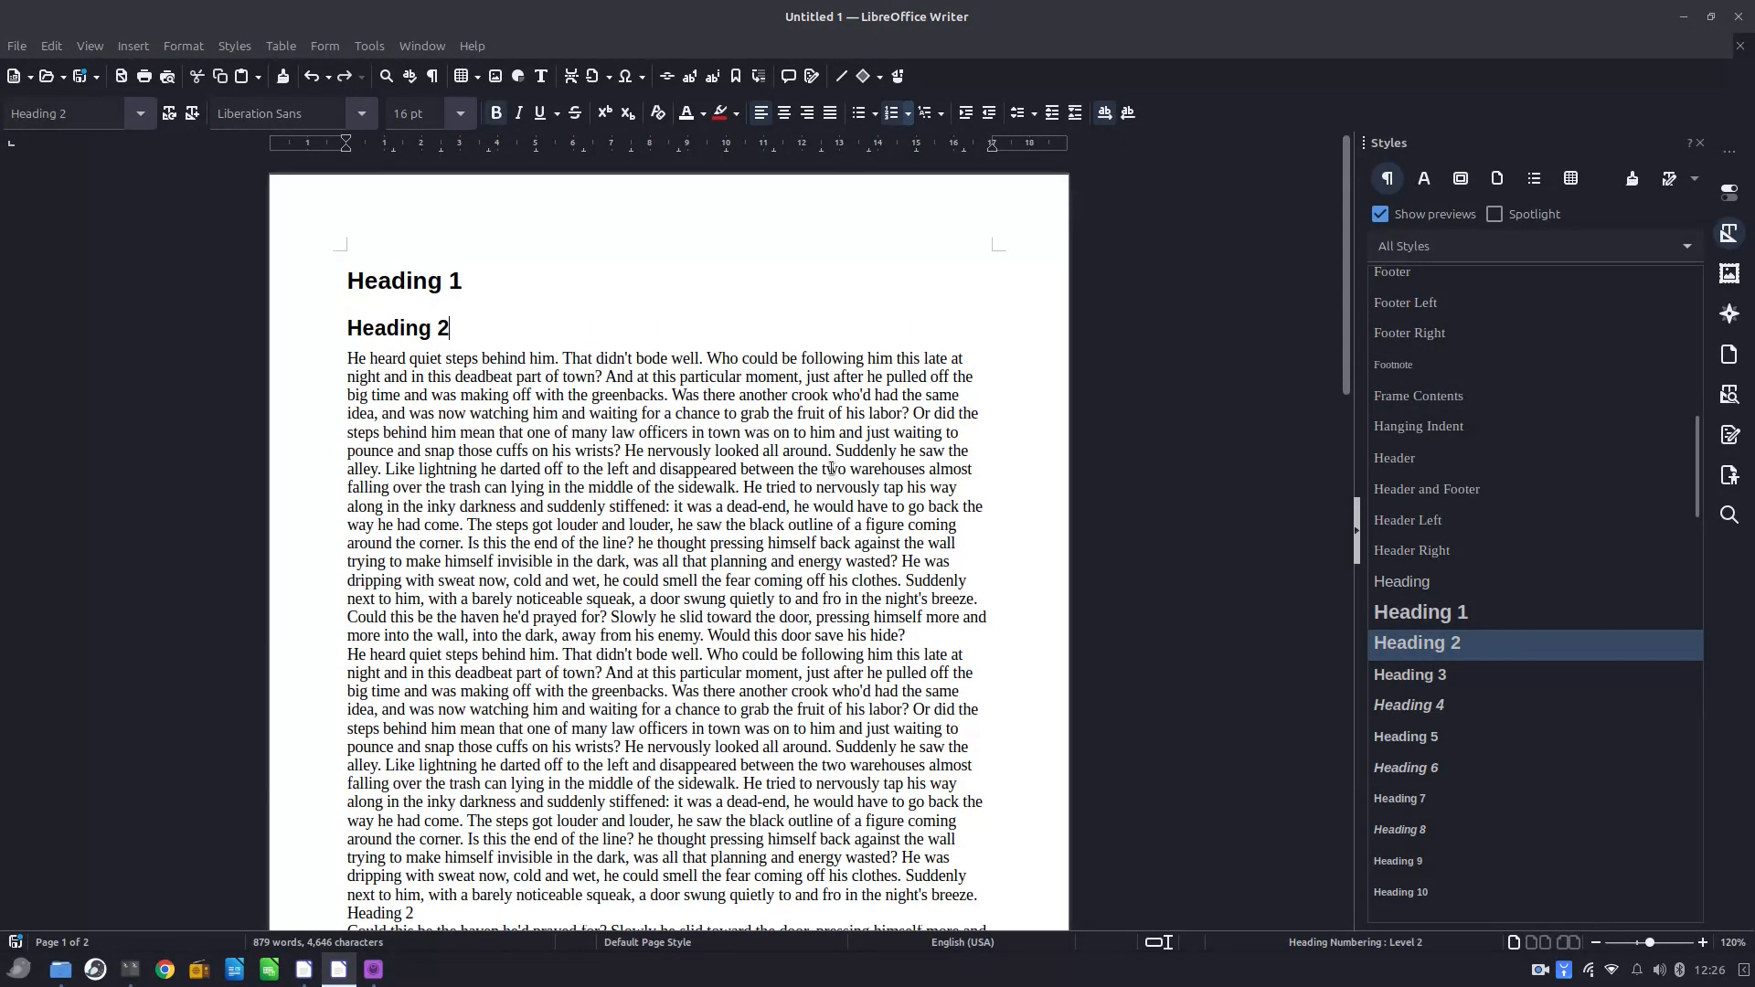
Create a new custom paragraph style named "test 1".
{"action": "left_click", "coordinate": [776, 445]}
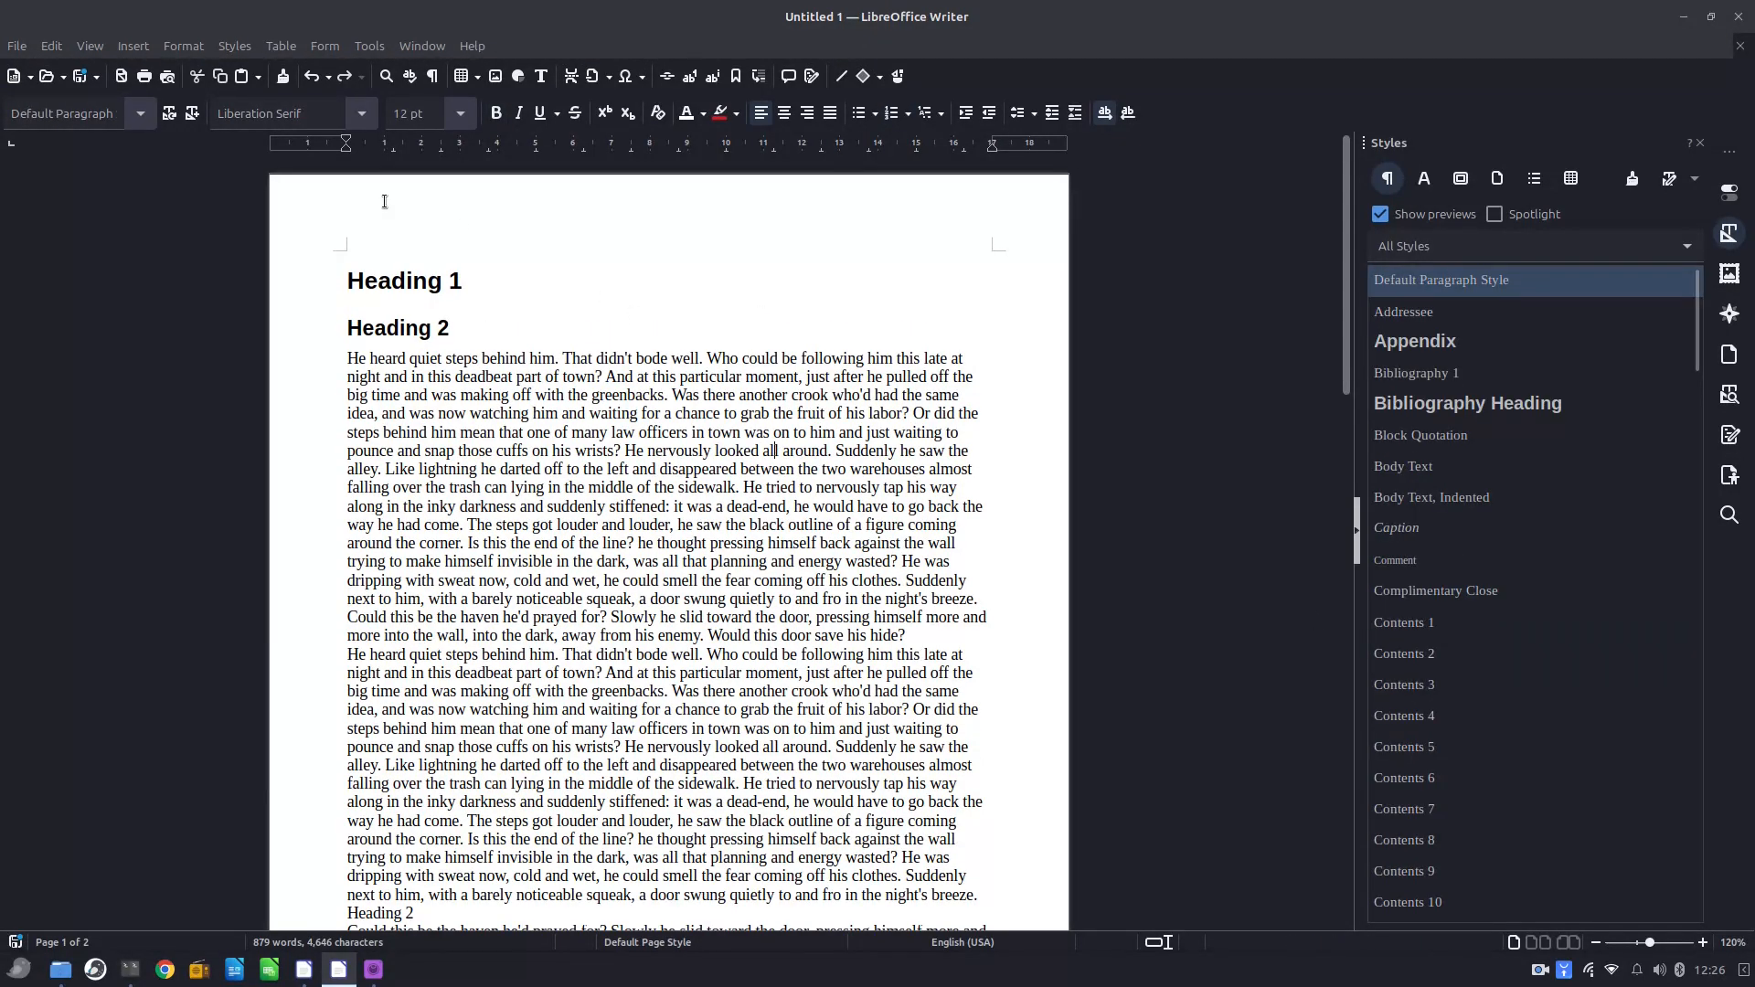
{"action": "left_click", "coordinate": [491, 276]}
{"action": "scroll", "coordinate": [1472, 288], "scroll_direction": "up", "scroll_amount": 8}
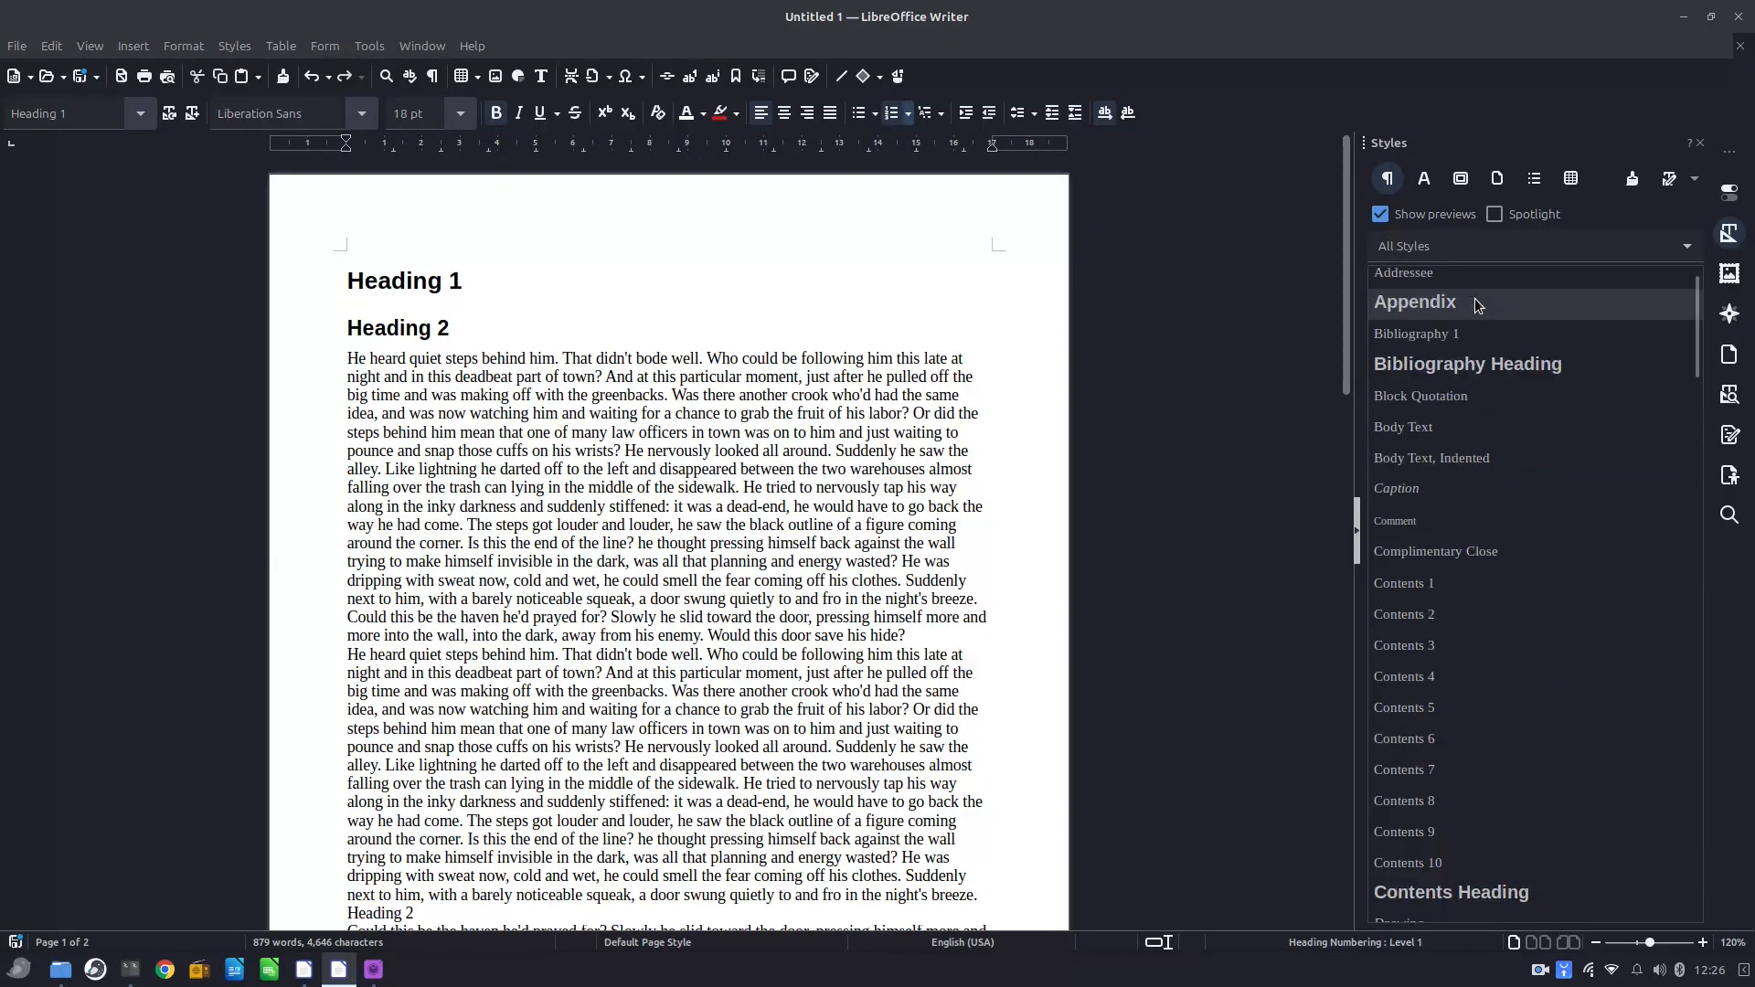
{"action": "scroll", "coordinate": [1478, 305], "scroll_direction": "up", "scroll_amount": 1}
{"action": "right_click", "coordinate": [1451, 284]}
{"action": "key", "text": "Escape"}
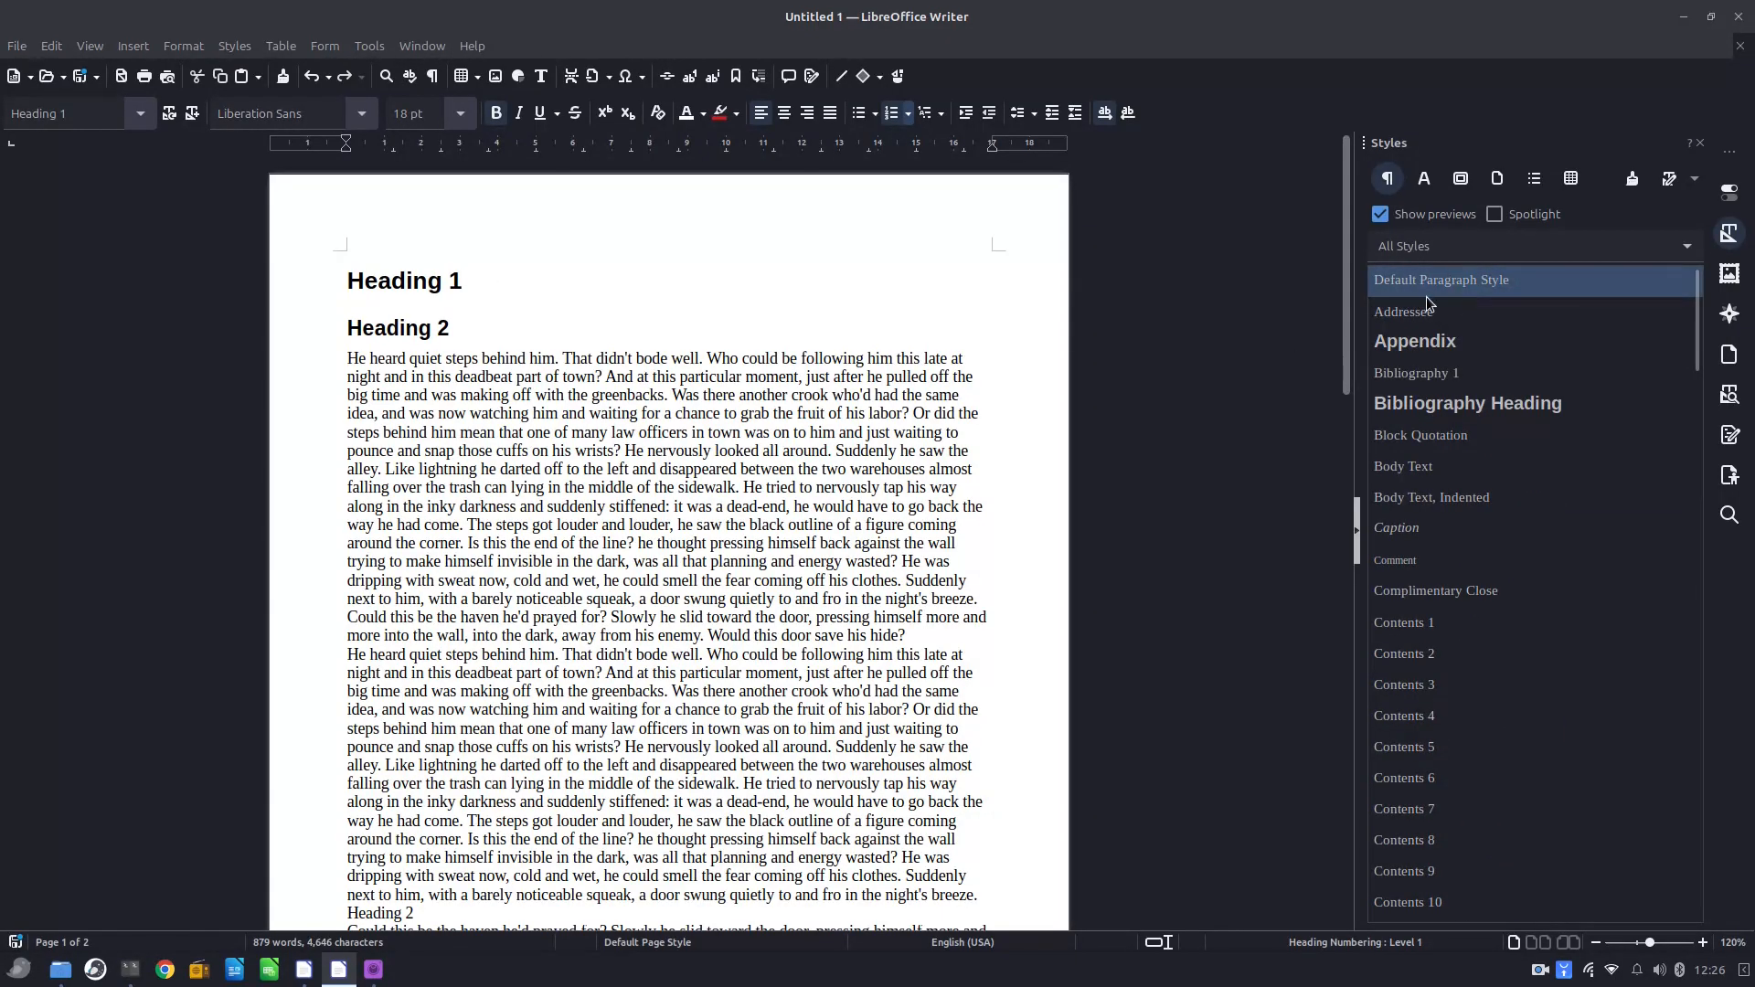
{"action": "type", "text": "tes"}
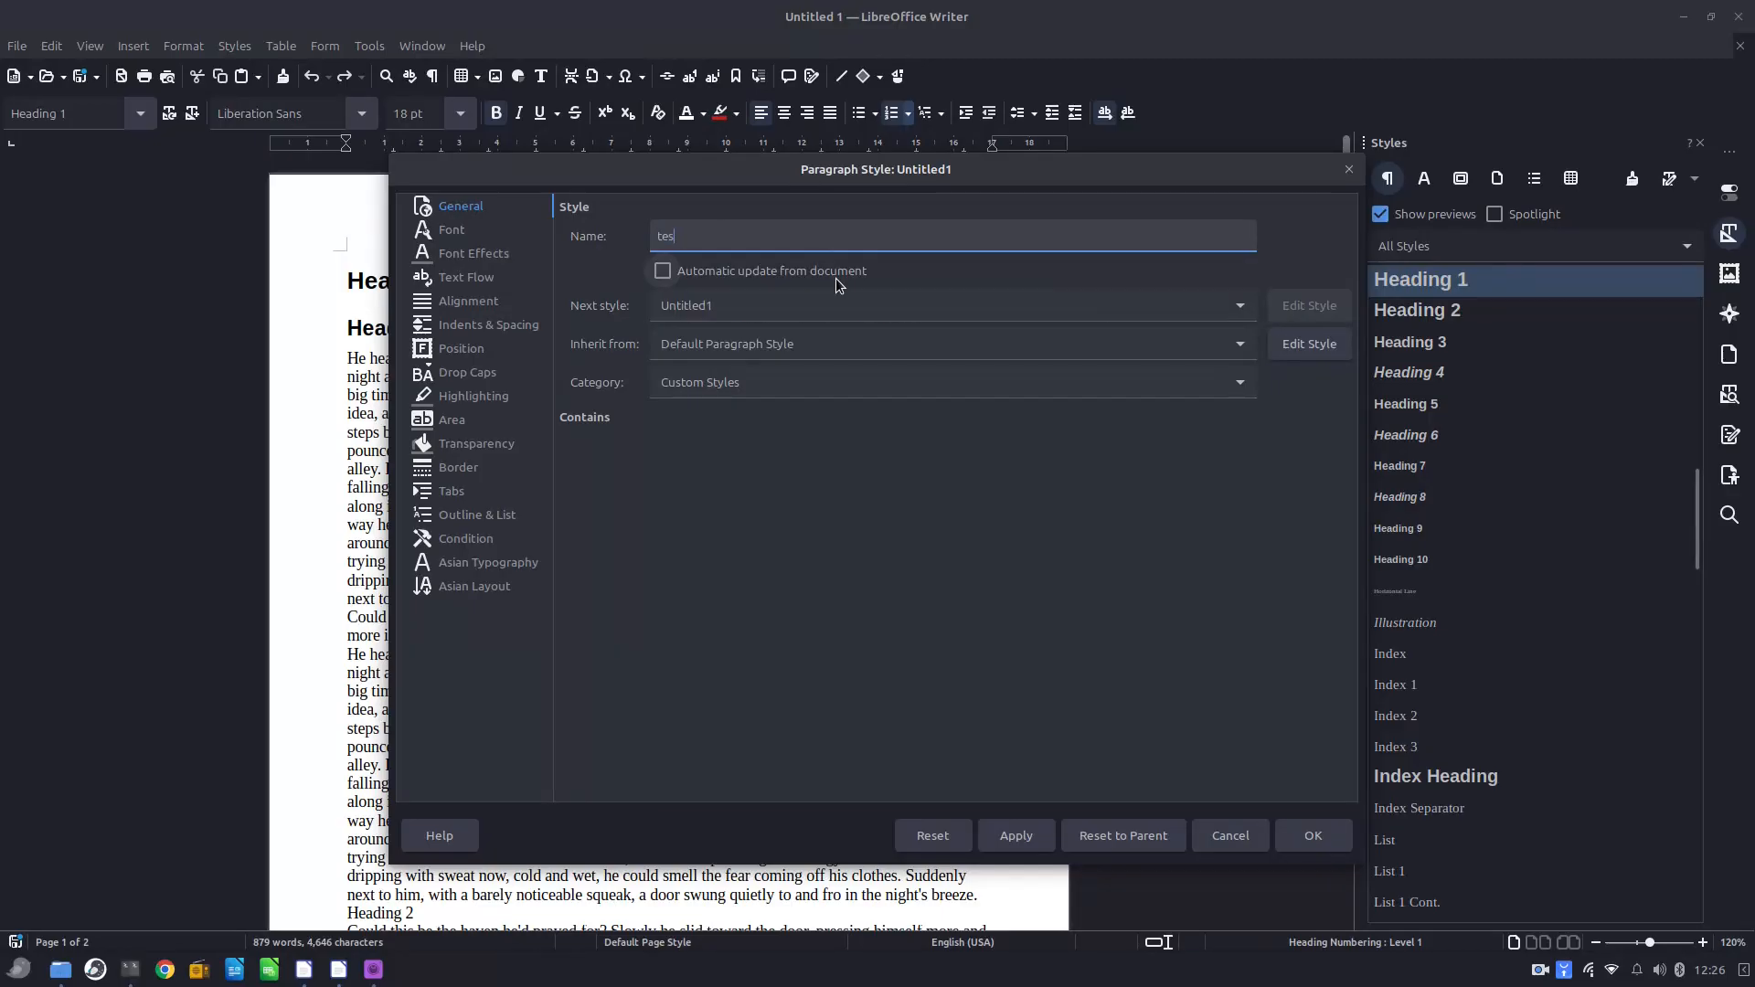
{"action": "type", "text": "t 1"}
{"action": "left_click", "coordinate": [1004, 836]}
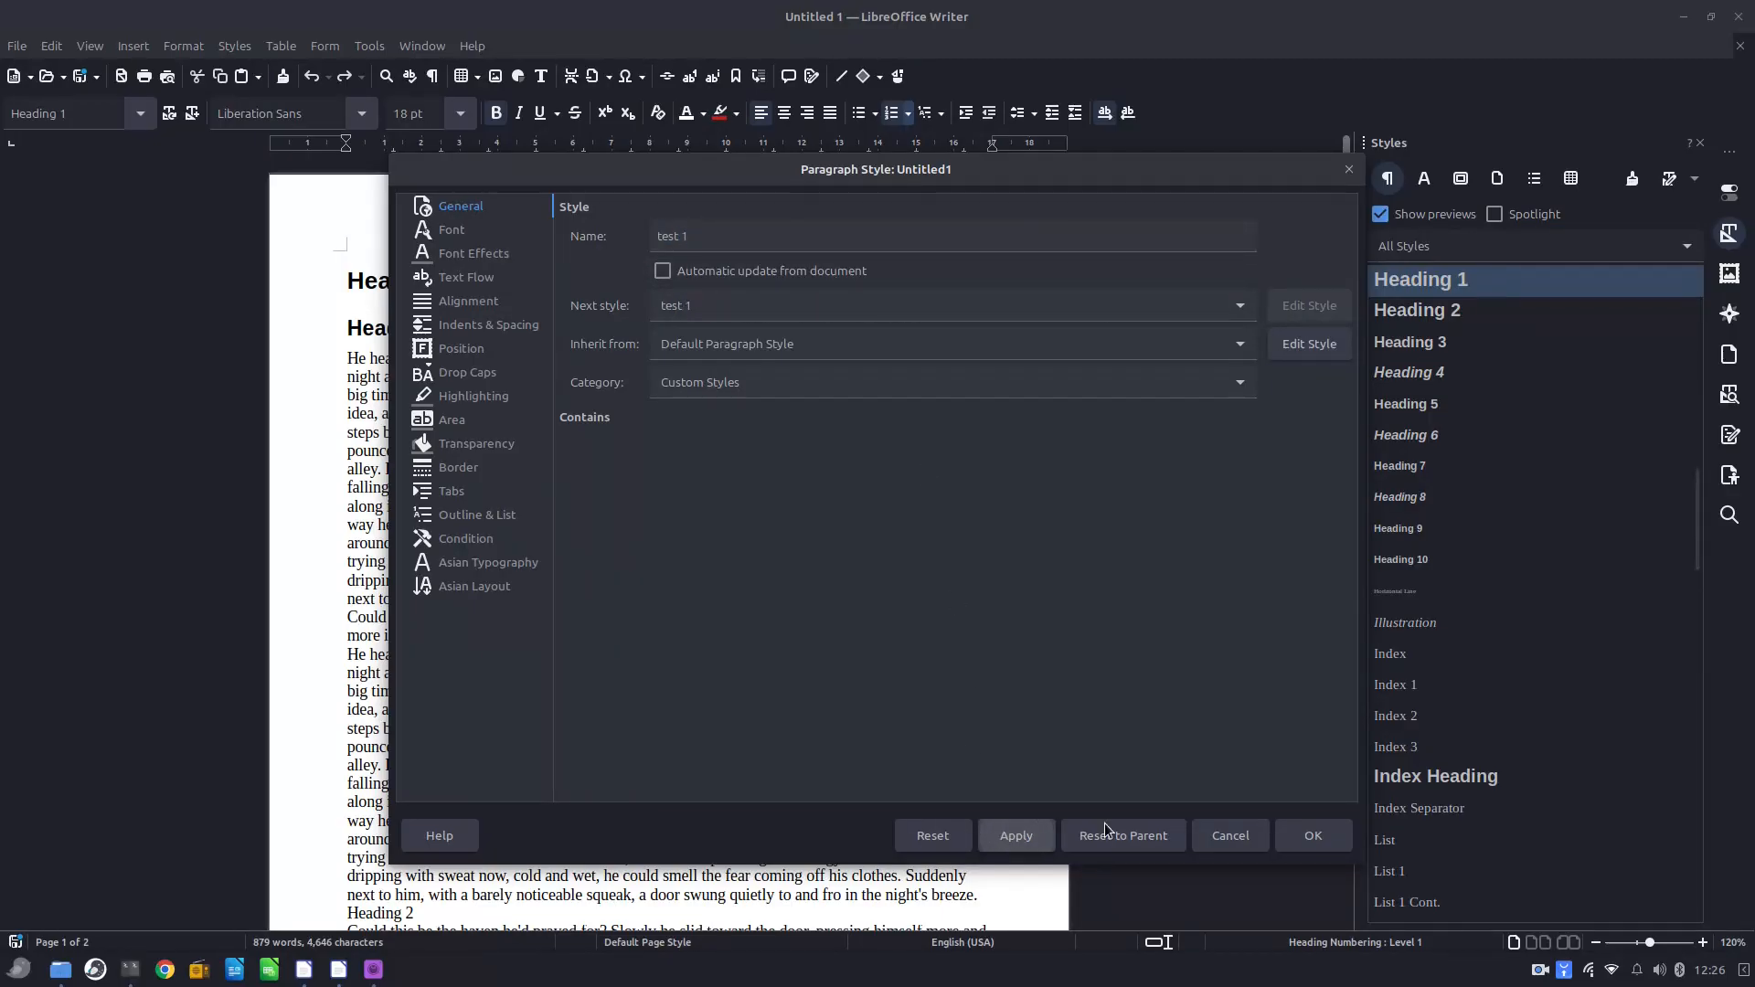
{"action": "left_click", "coordinate": [1335, 840]}
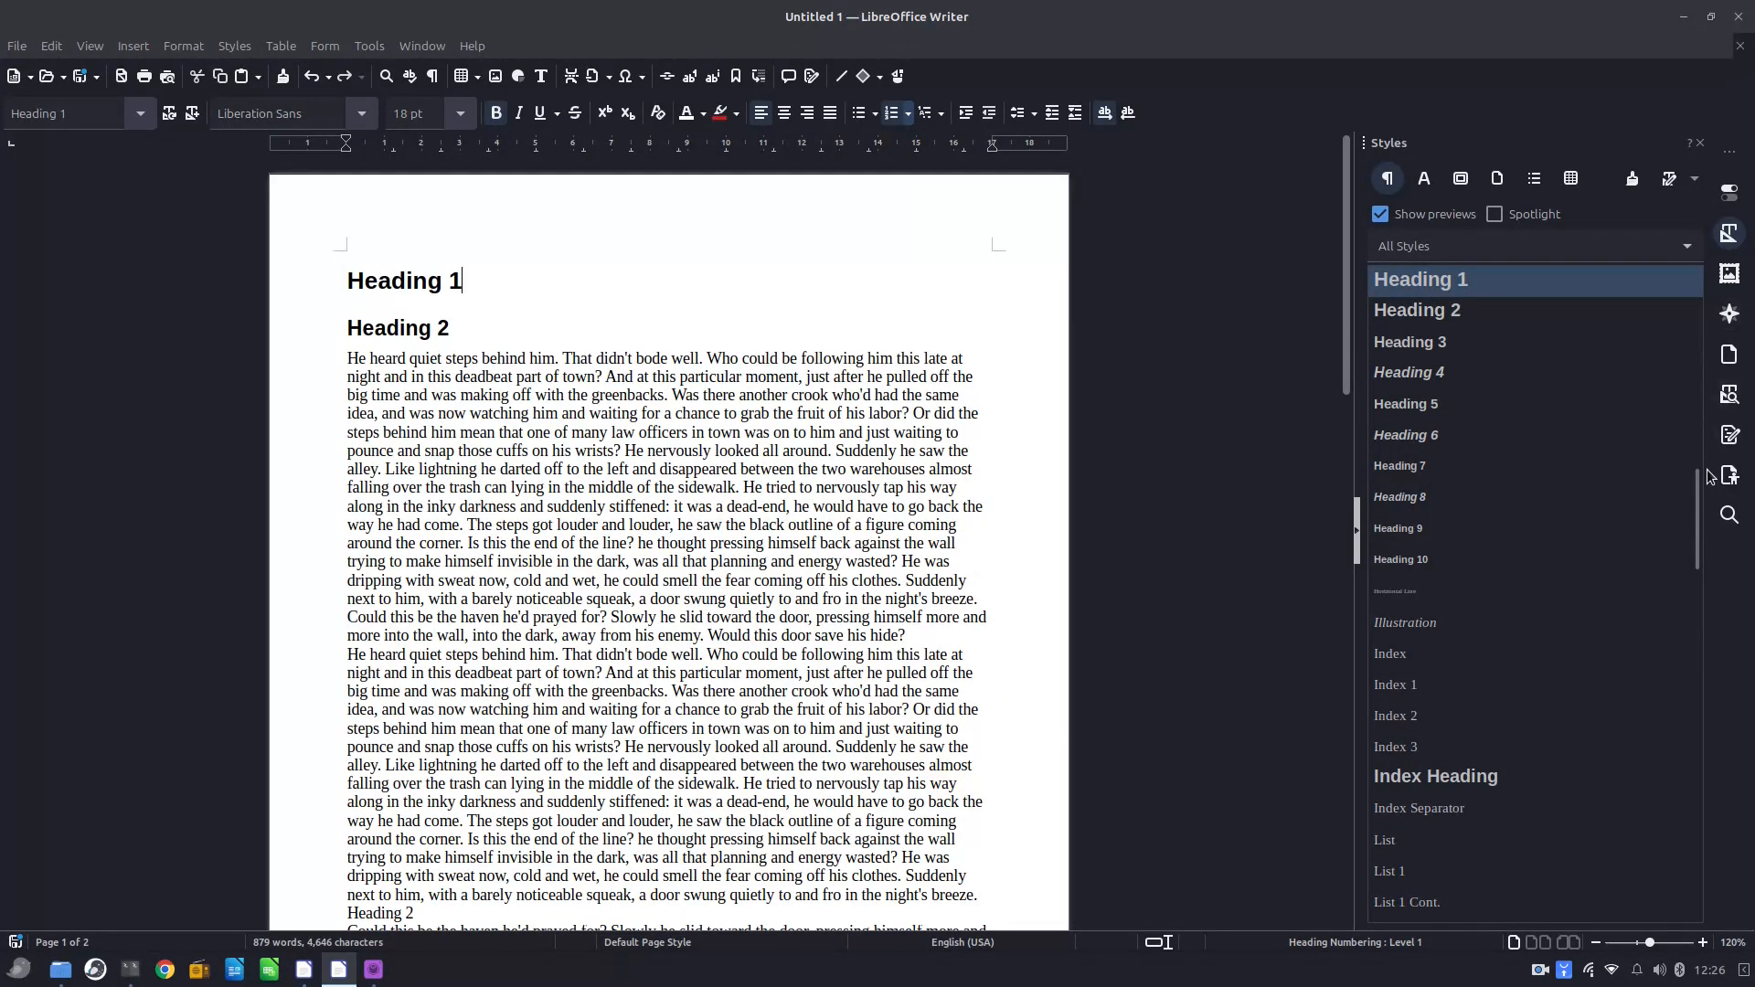
Look for "test 1" in the full styles list and filter the list to Custom Styles.
{"action": "left_click_drag", "start_coordinate": [1709, 475], "coordinate": [1713, 882]}
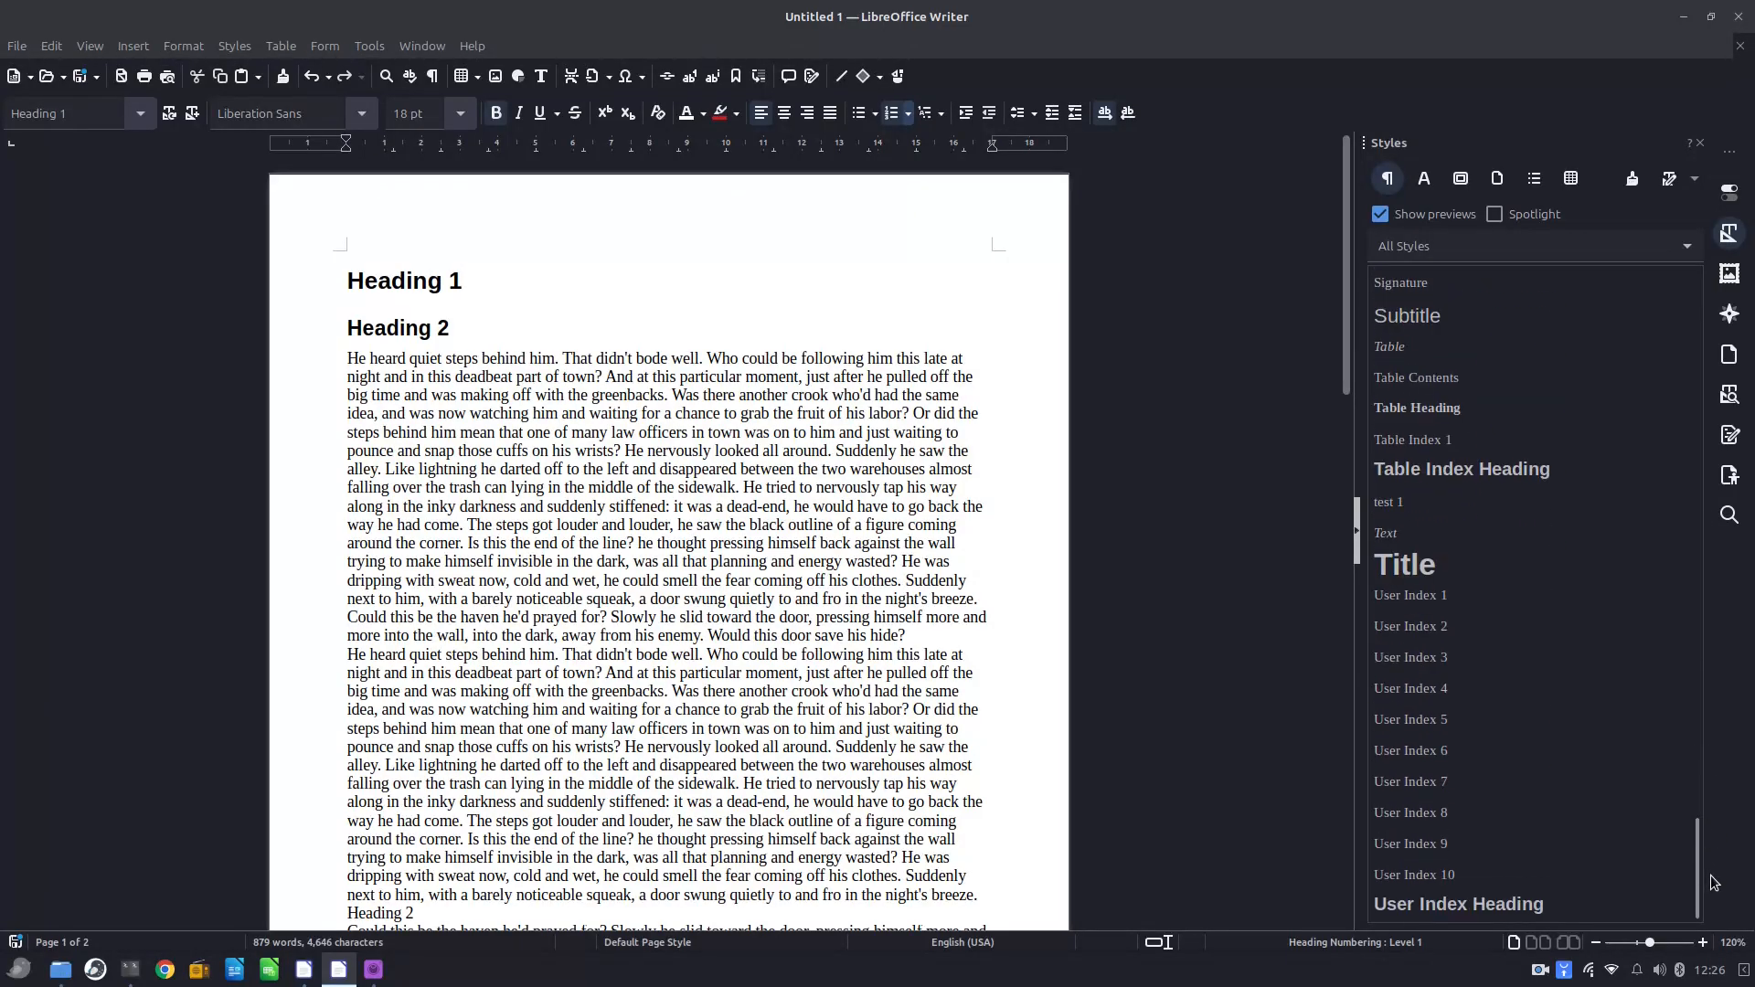
{"action": "left_click", "coordinate": [1403, 256]}
{"action": "left_click", "coordinate": [1401, 351]}
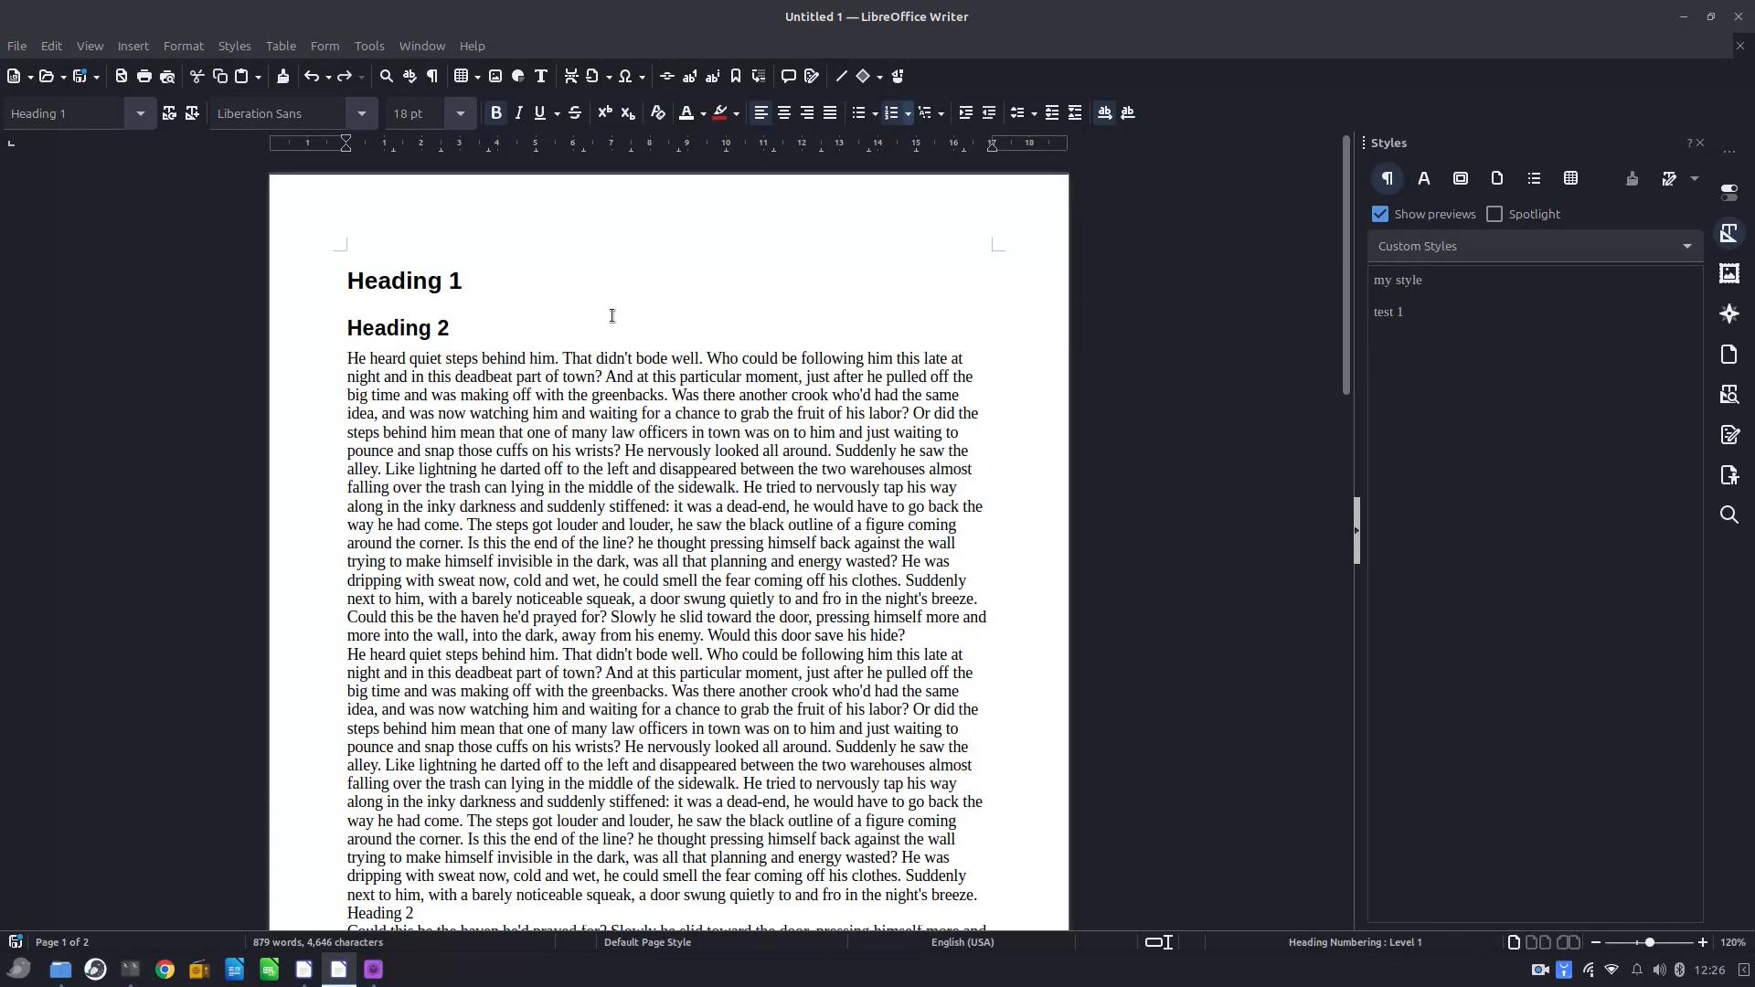
Filter the styles list to Applied Styles and place the cursor in the unformatted "Heading 2" line mid-document.
{"action": "left_click", "coordinate": [588, 359]}
{"action": "scroll", "coordinate": [490, 546], "scroll_direction": "down", "scroll_amount": 3}
{"action": "scroll", "coordinate": [490, 545], "scroll_direction": "down", "scroll_amount": 5}
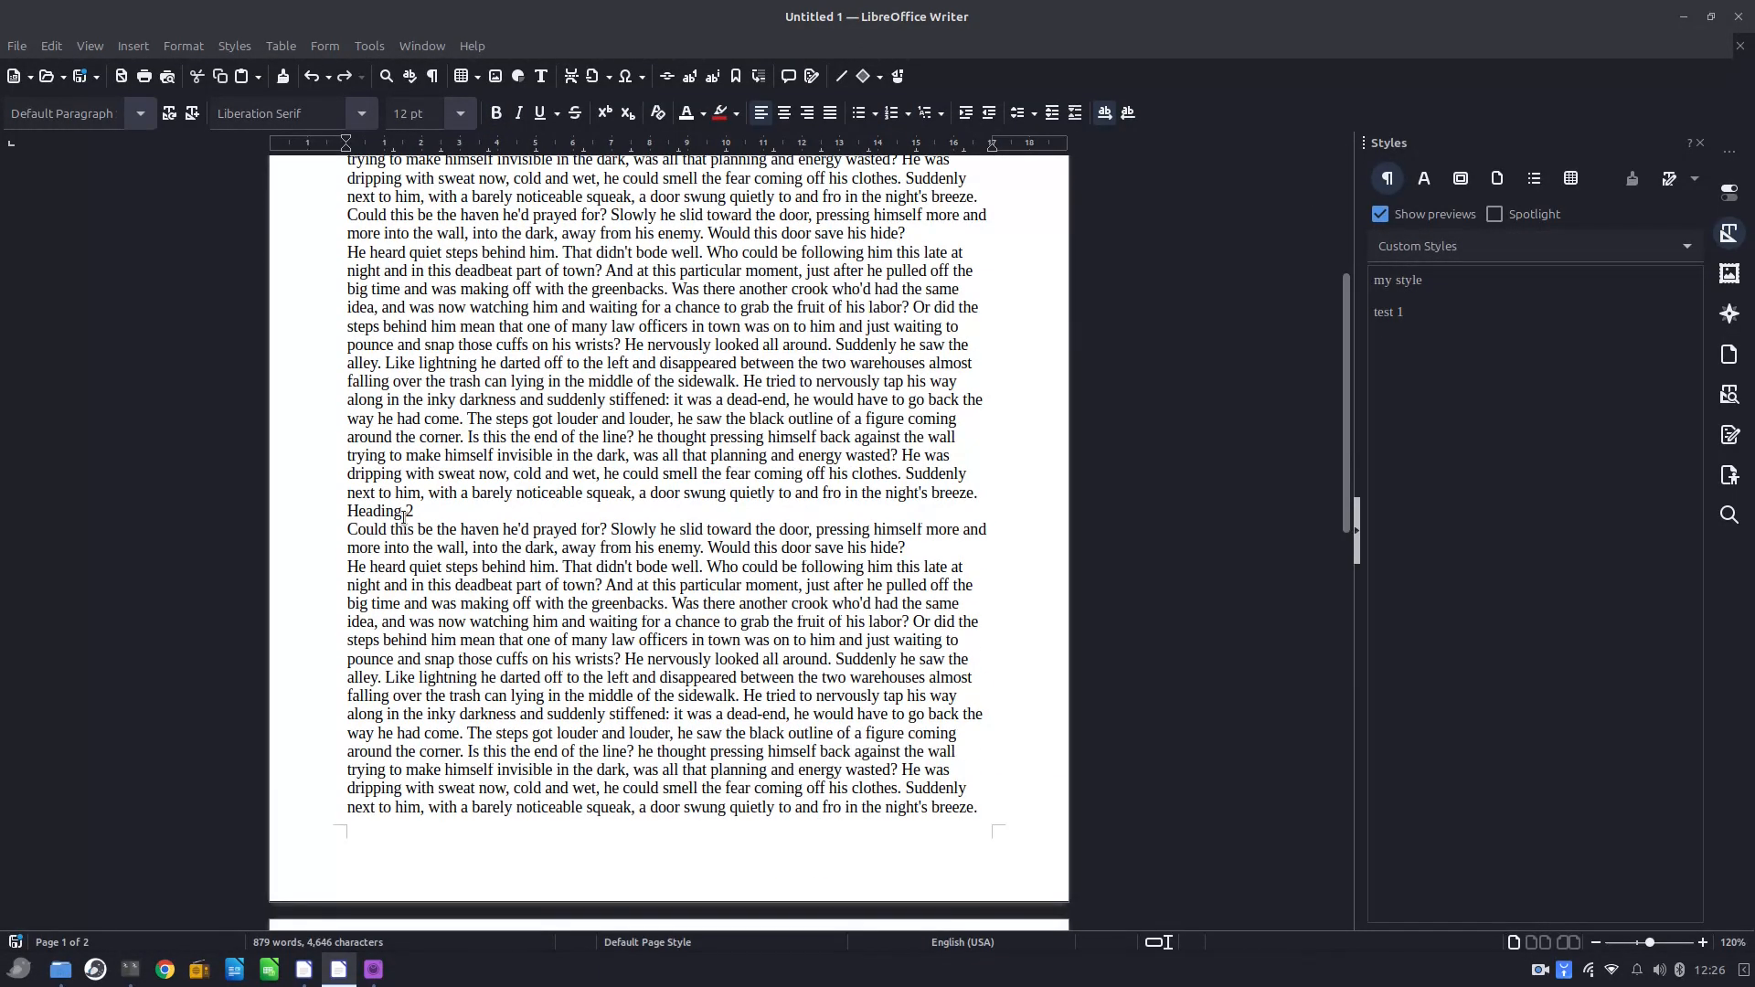
{"action": "left_click", "coordinate": [1426, 253]}
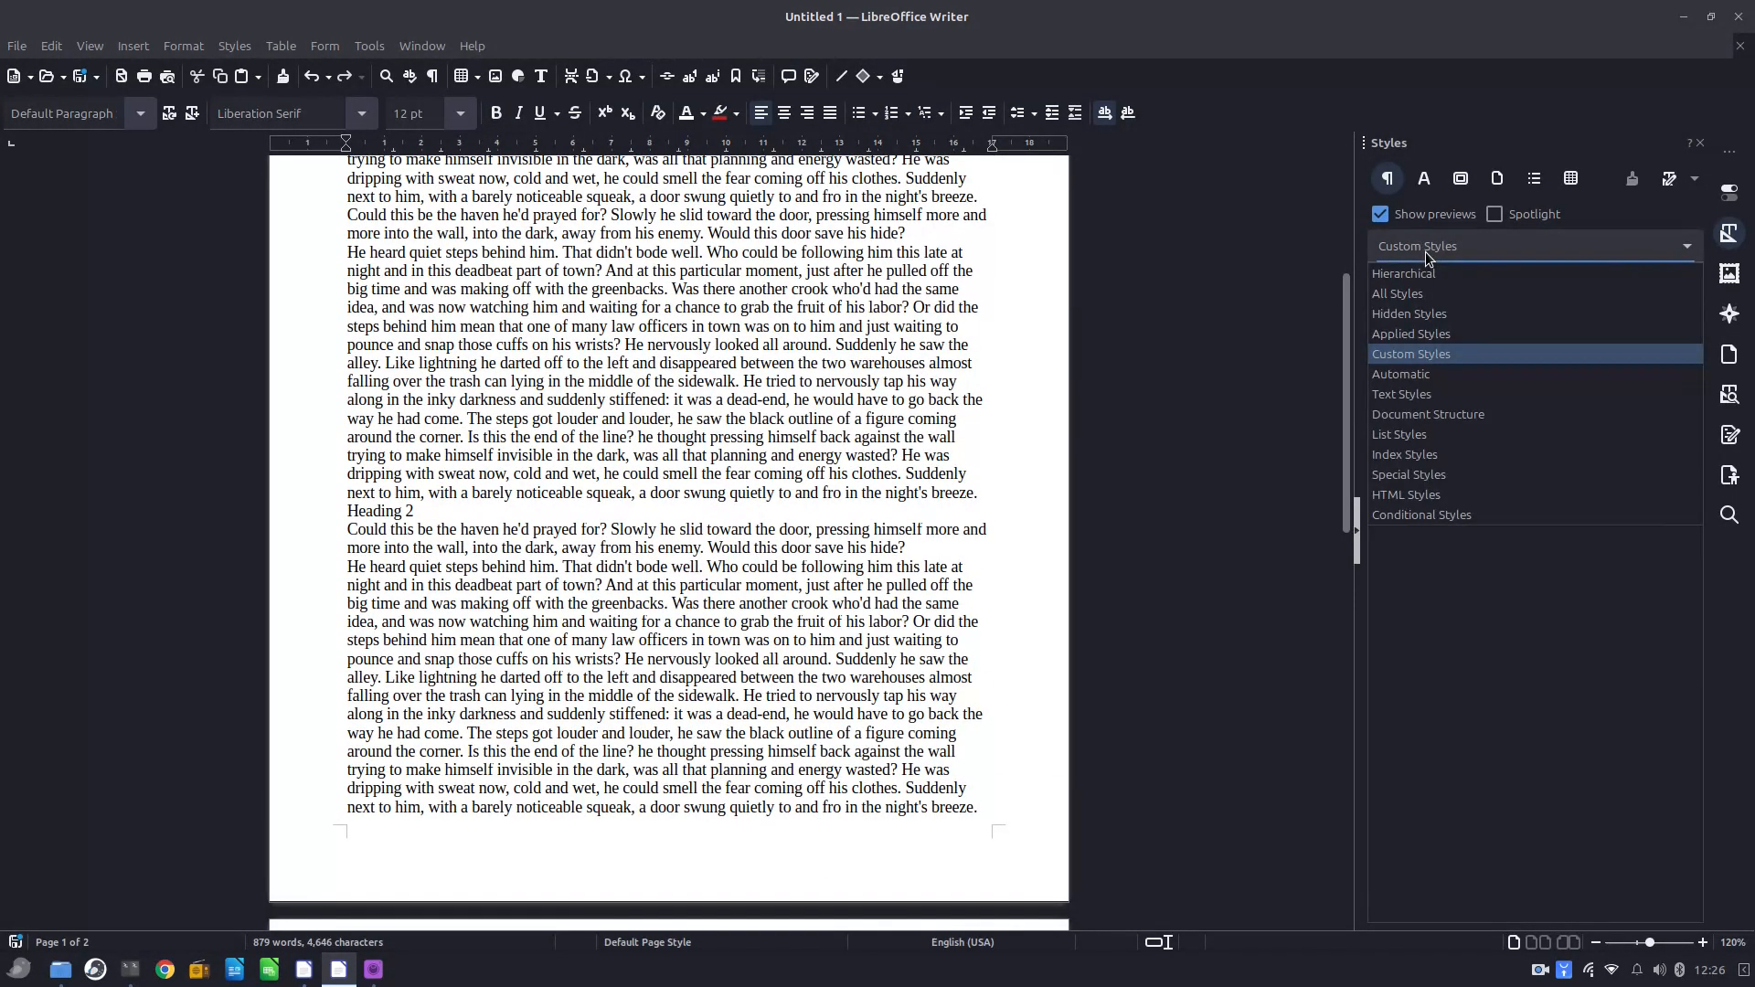
{"action": "left_click", "coordinate": [1412, 334]}
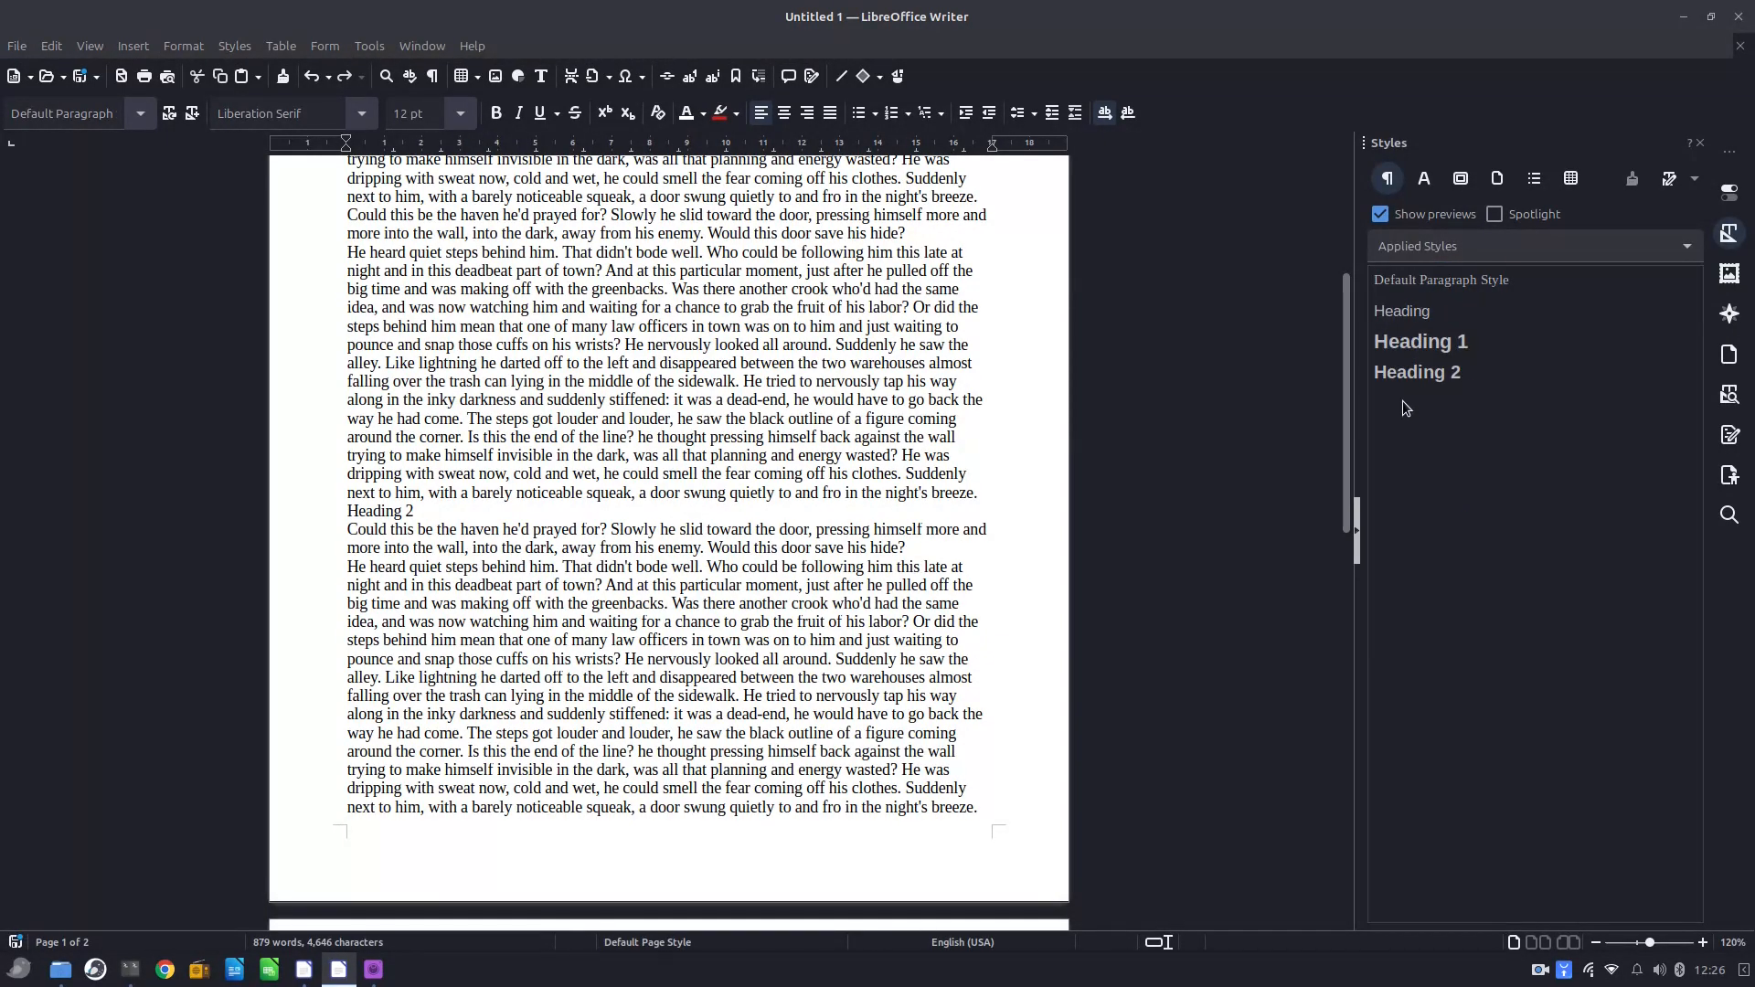
{"action": "left_click", "coordinate": [661, 524]}
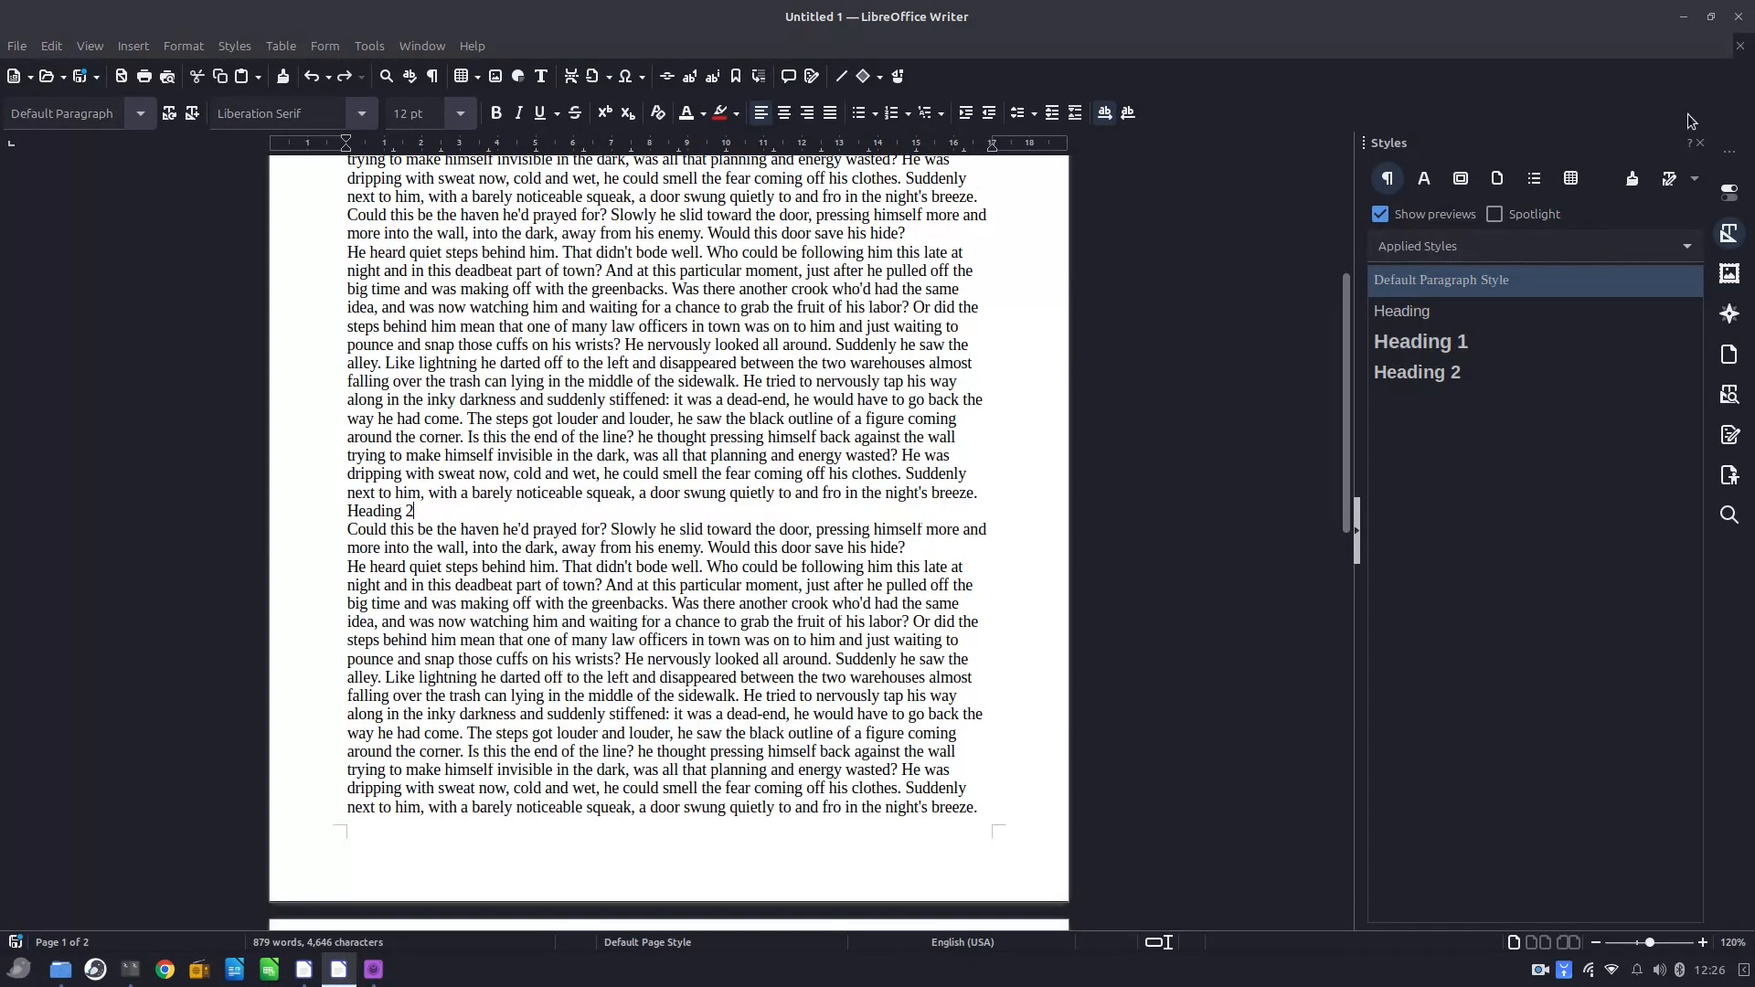
Minimise the untitled document and switch to Demo document.odt in LibreOfficeDev Writer.
{"action": "left_click", "coordinate": [1684, 23]}
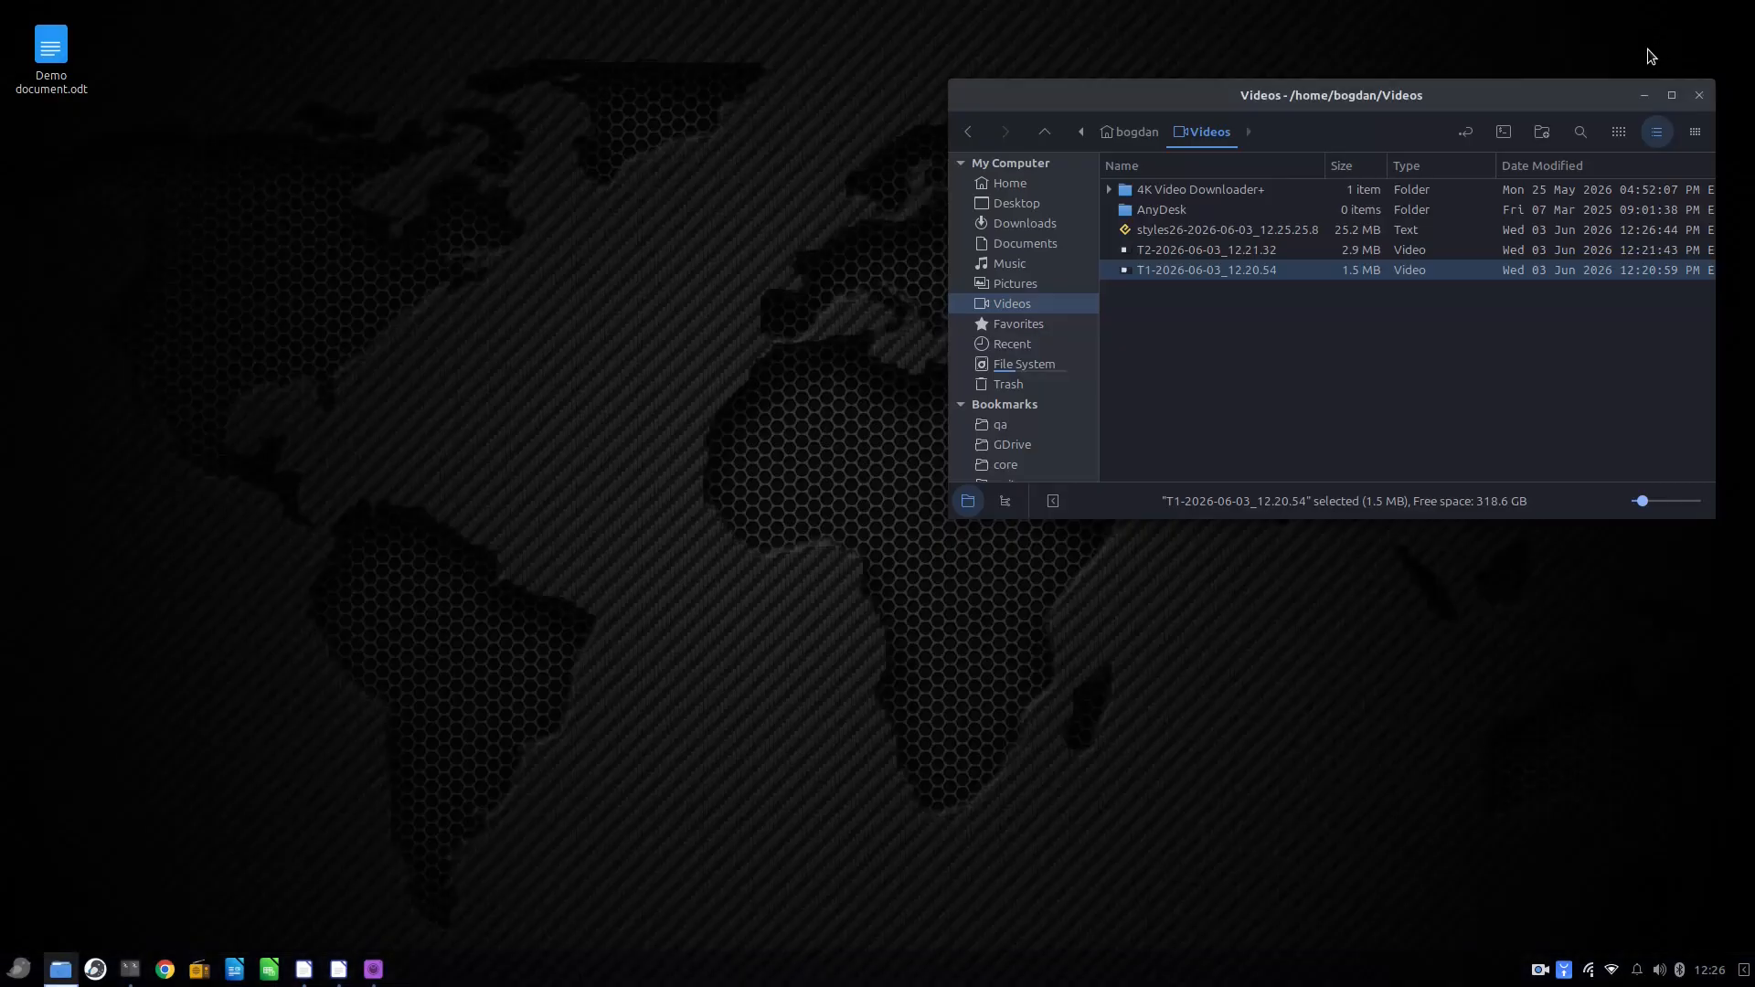
{"action": "left_click", "coordinate": [1242, 344]}
{"action": "left_click", "coordinate": [1035, 431]}
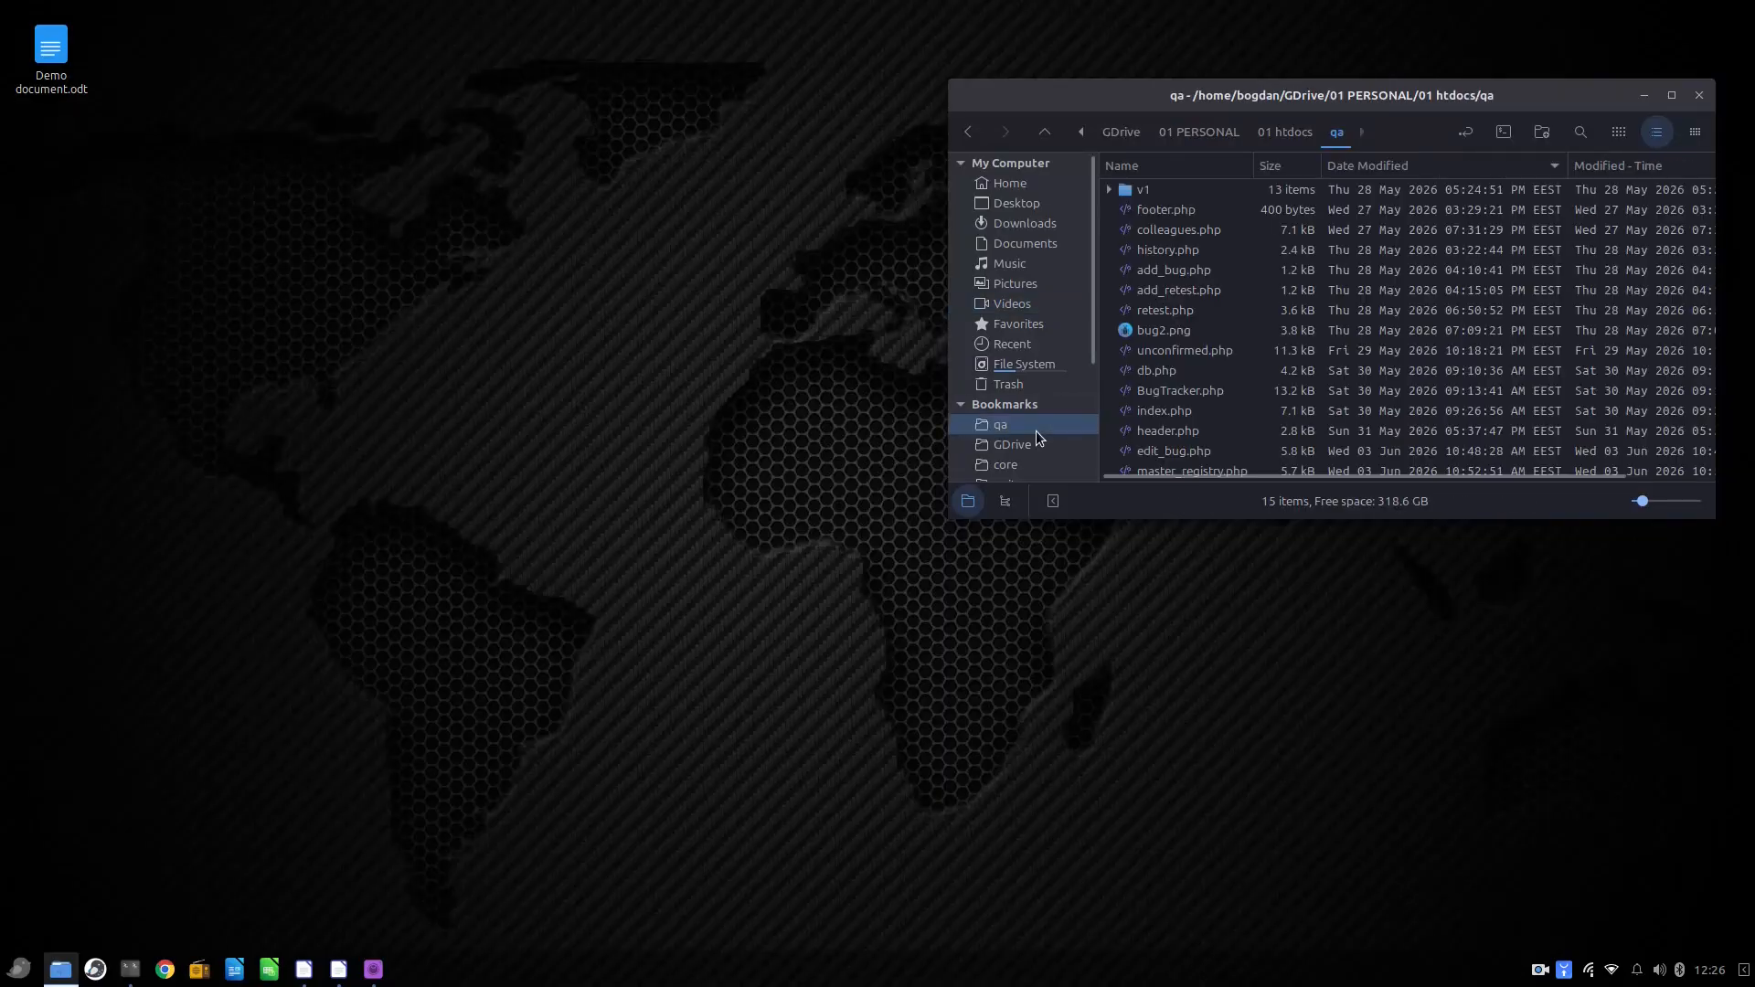
{"action": "key", "text": "alt+Tab"}
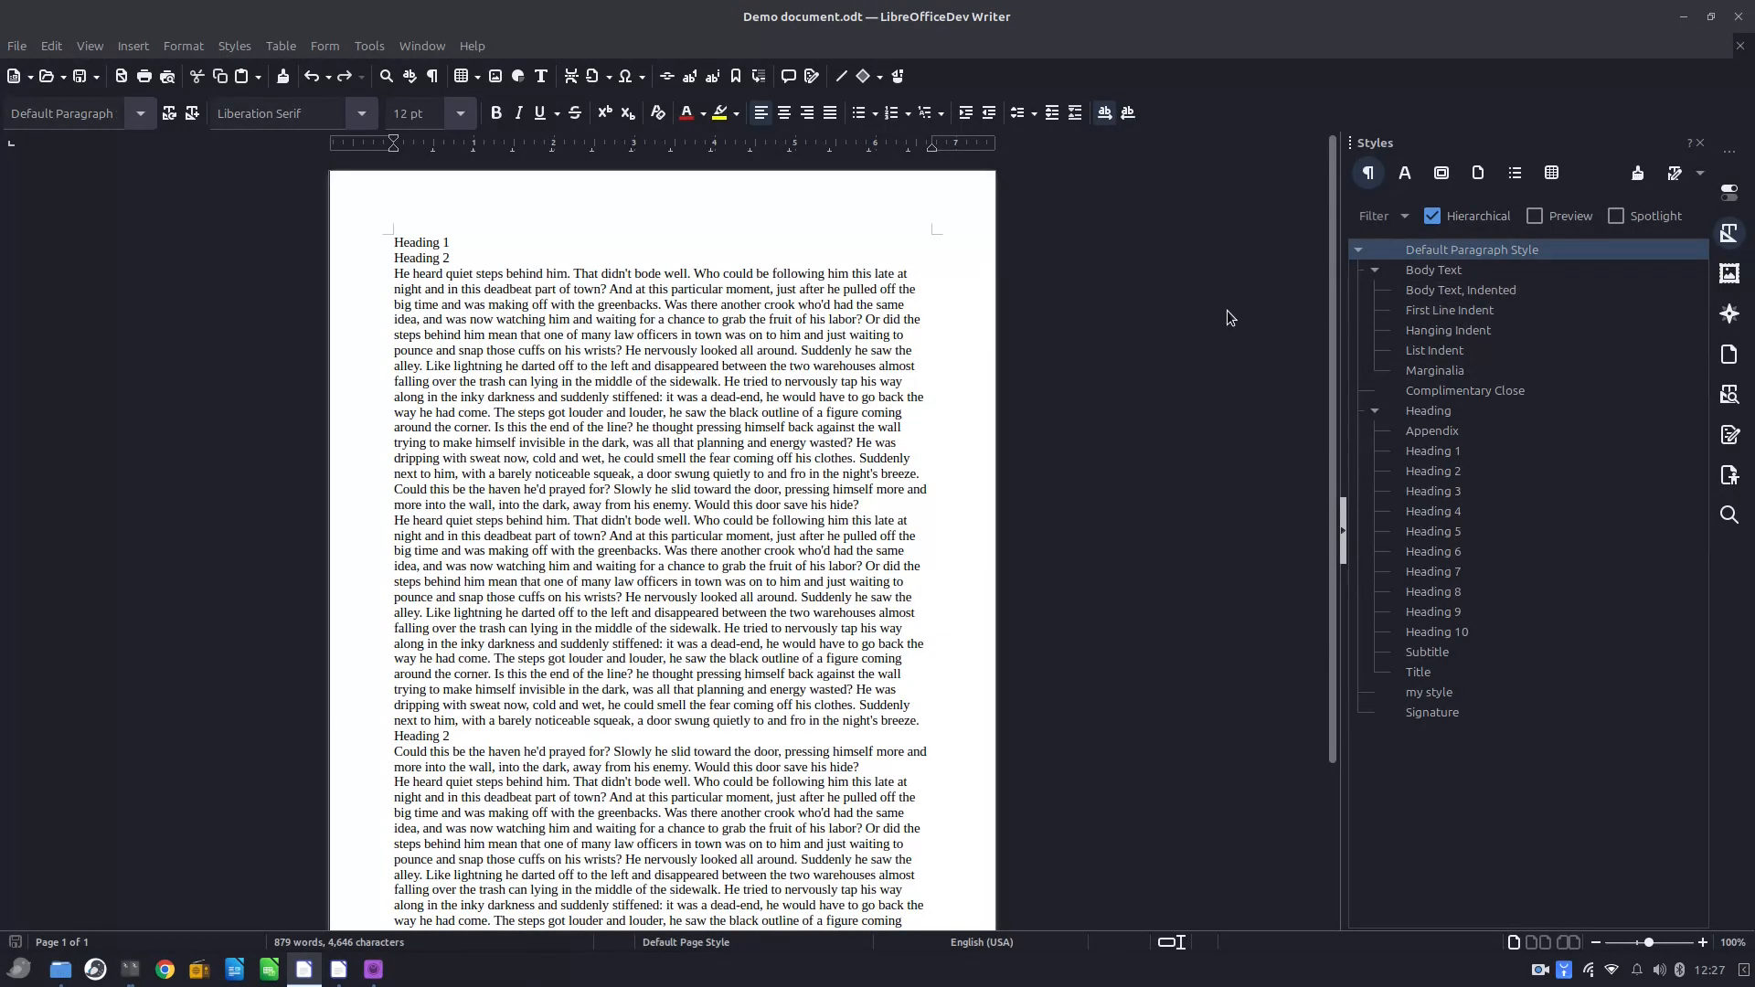
Enable All Styles in the paragraph style filter and confirm it.
{"action": "left_click", "coordinate": [1373, 218]}
{"action": "left_click", "coordinate": [1373, 254]}
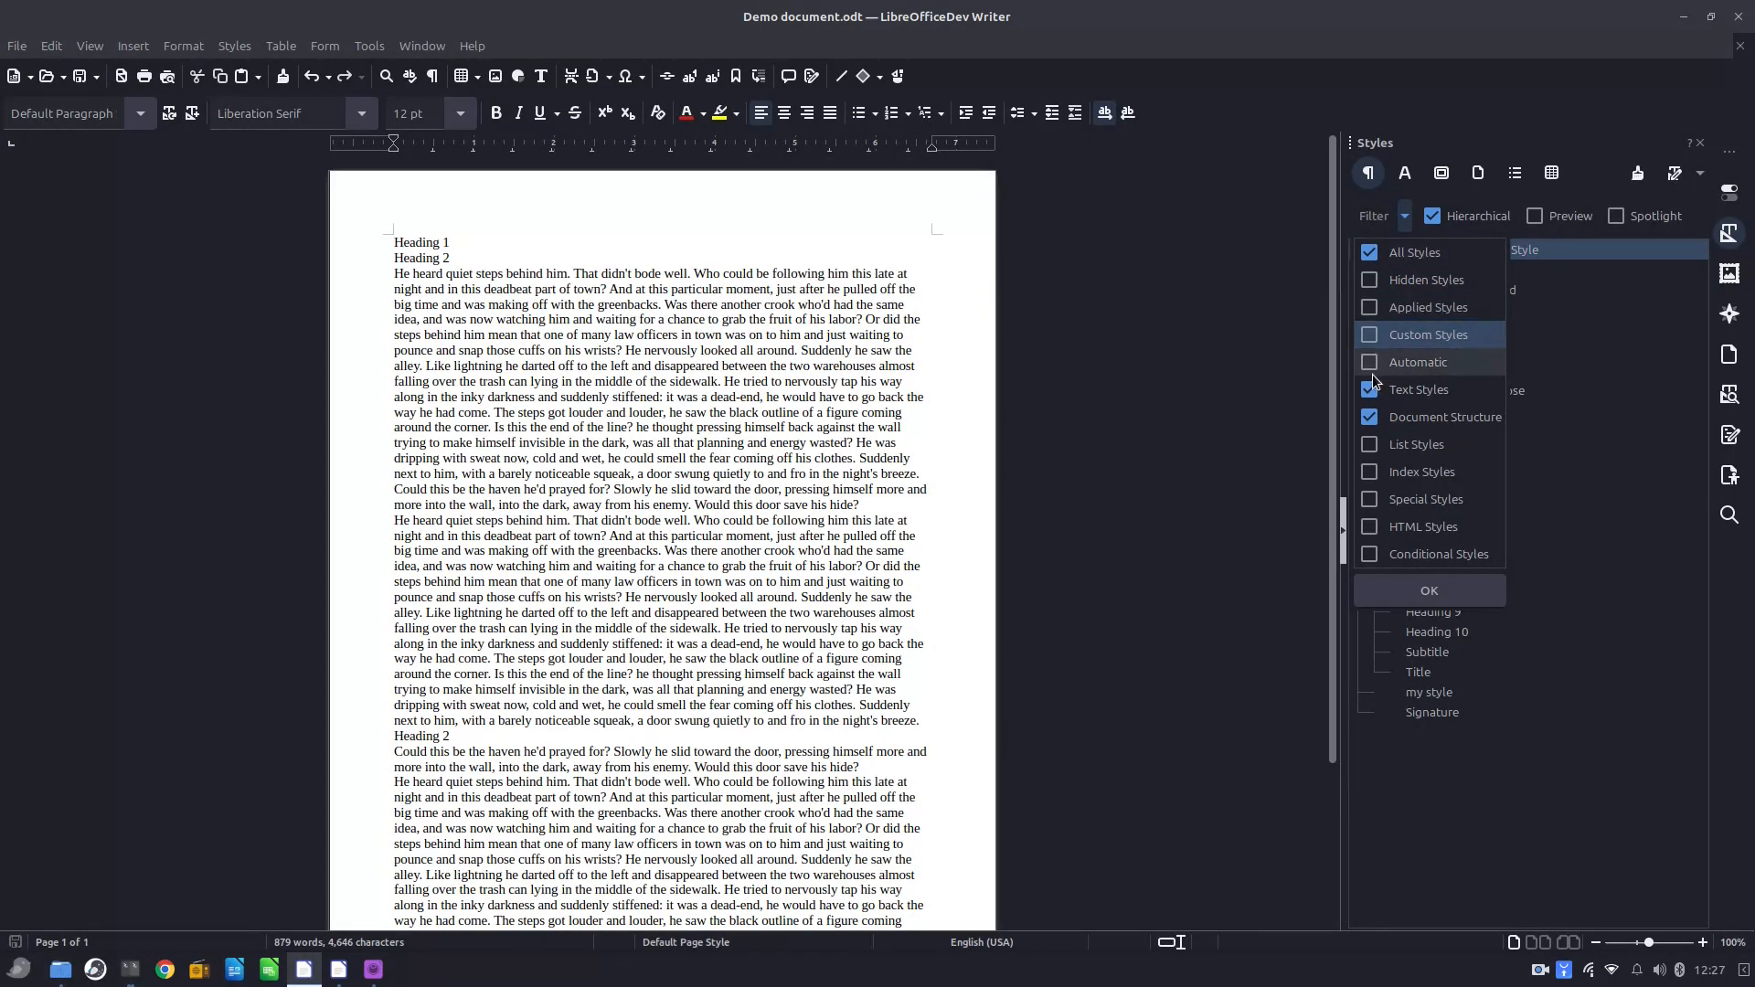
{"action": "left_click", "coordinate": [1429, 591]}
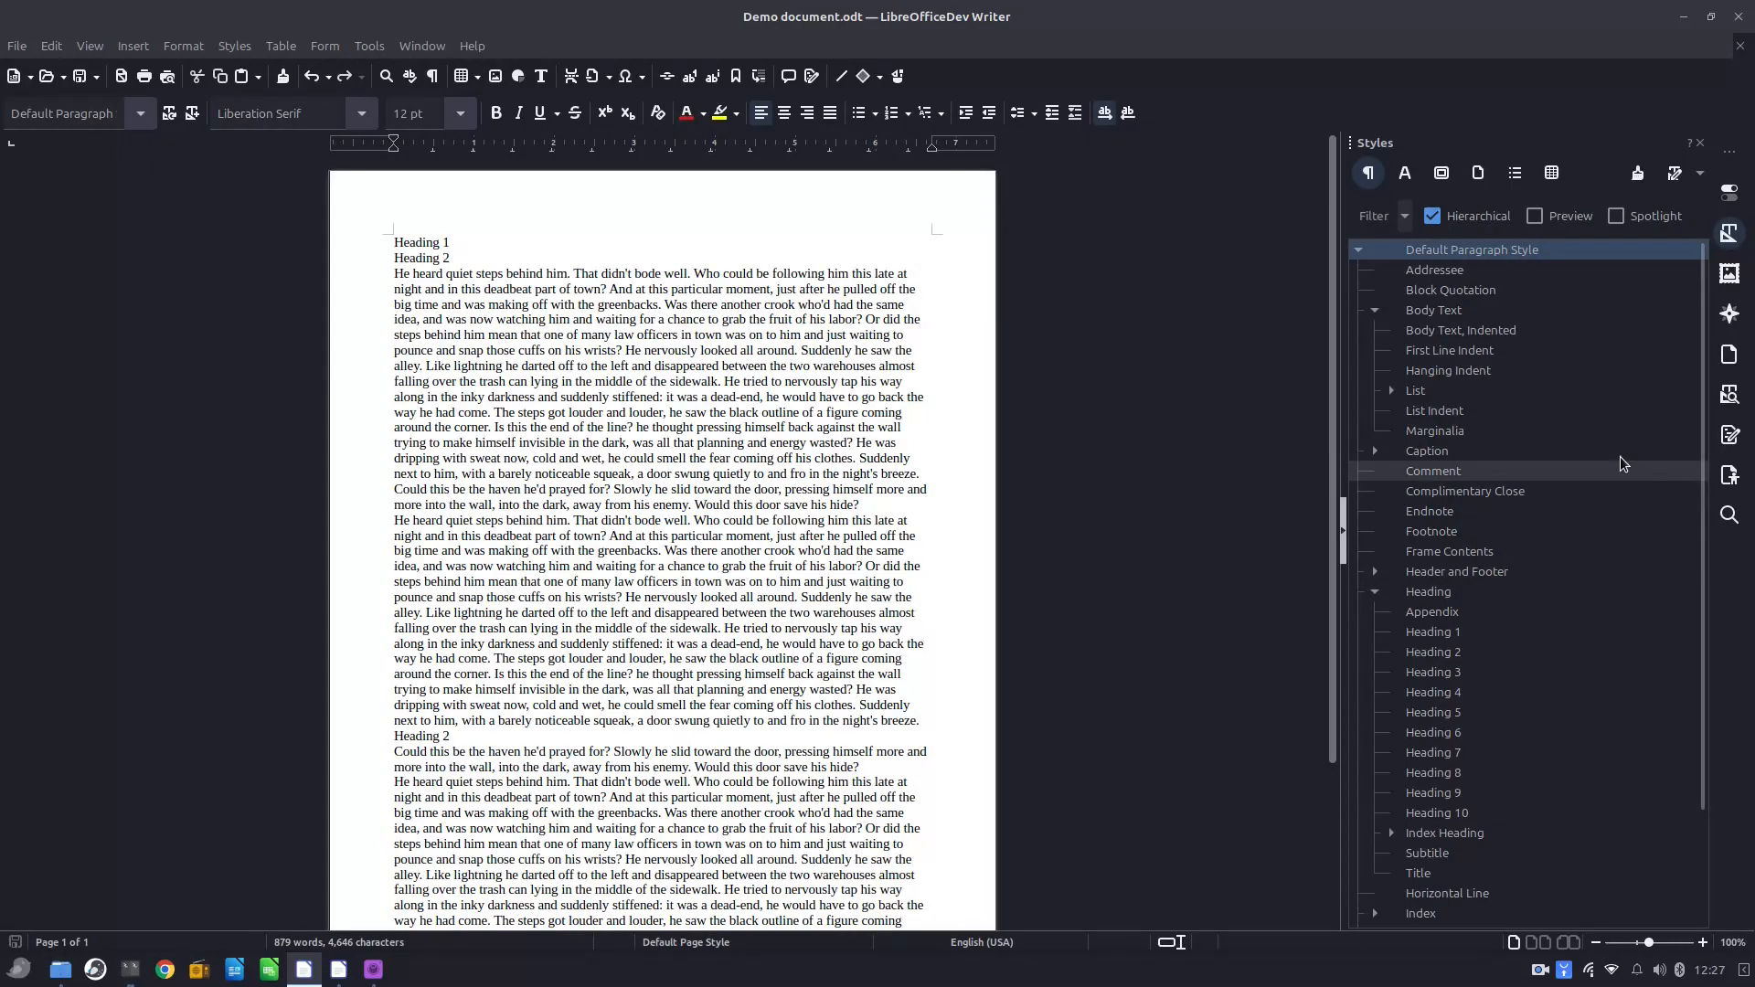
Turn off the Hierarchical view, turn on Preview, and look through the previewed paragraph styles.
{"action": "left_click", "coordinate": [1463, 219]}
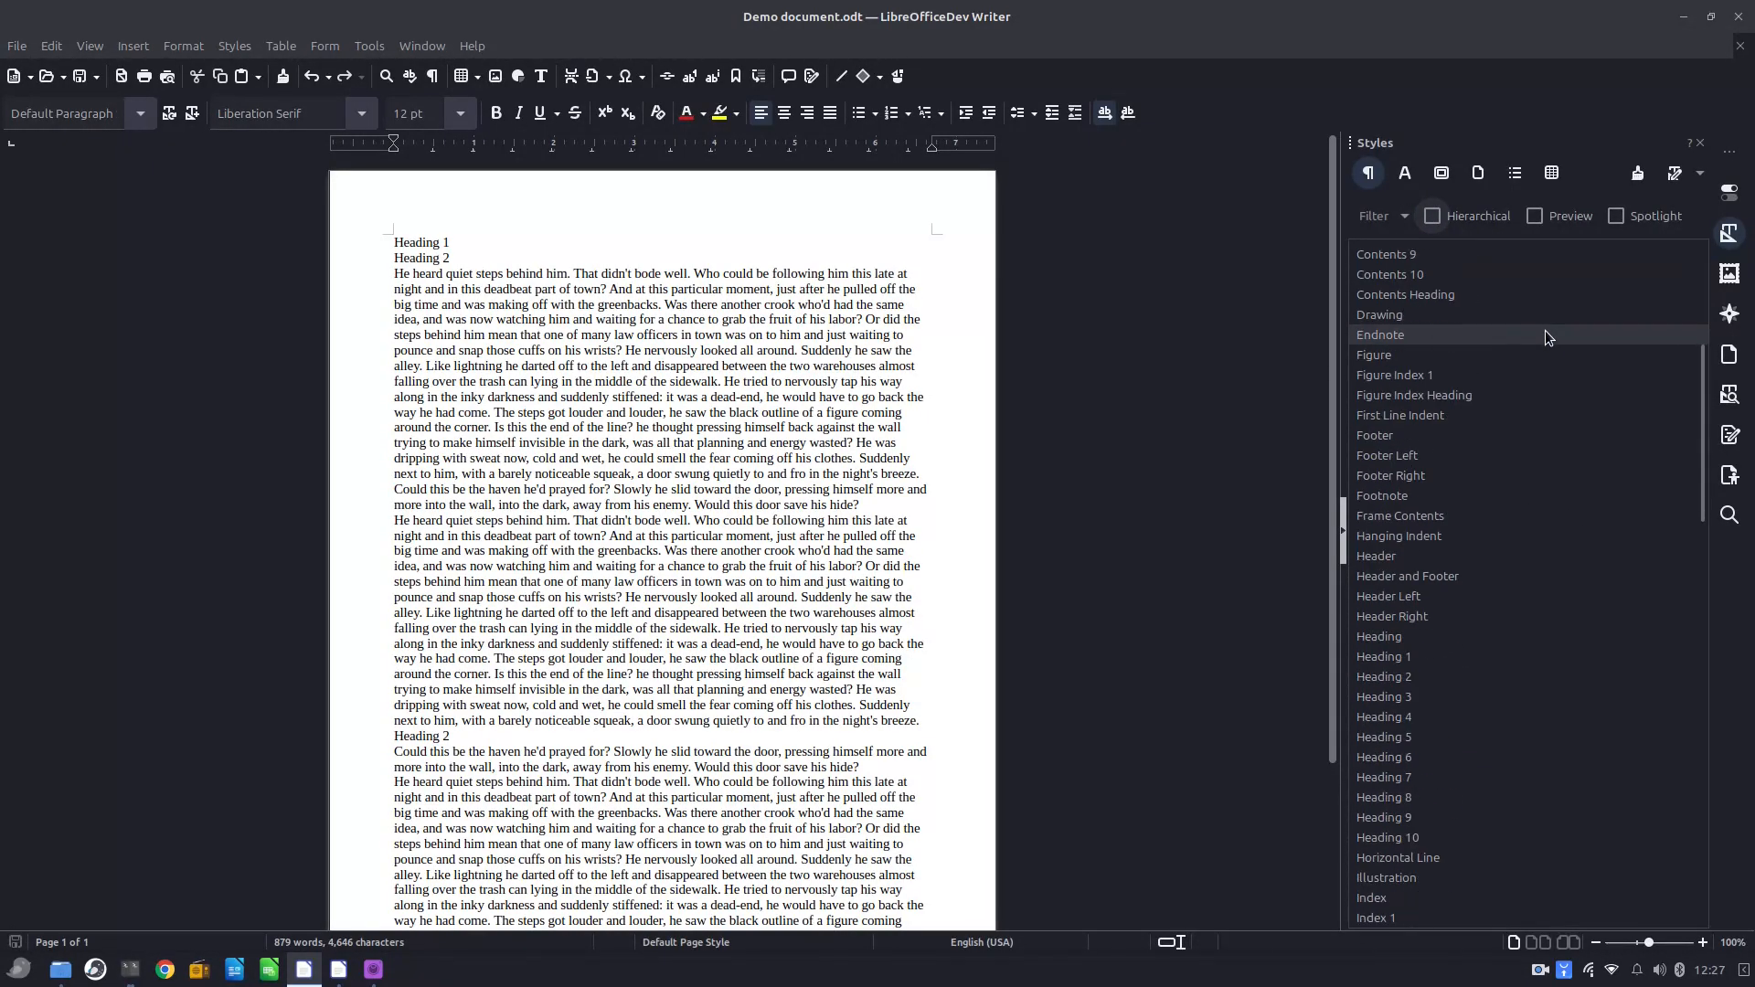
{"action": "left_click", "coordinate": [1536, 217]}
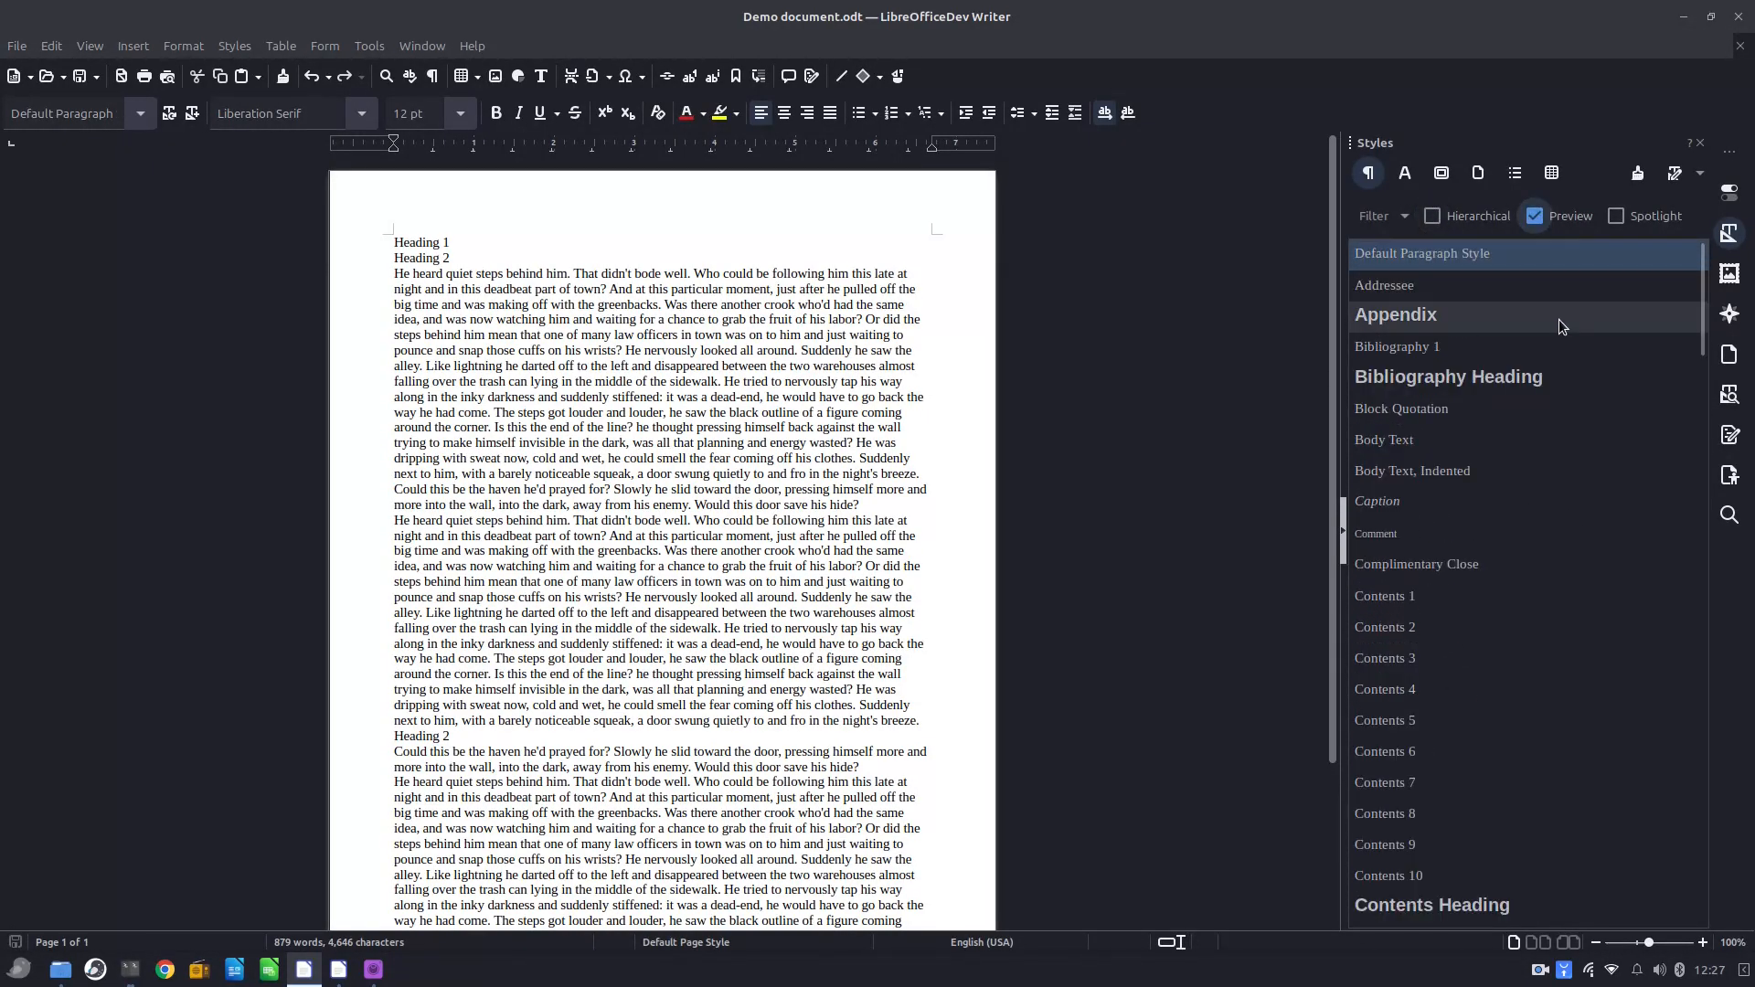
{"action": "scroll", "coordinate": [1554, 329], "scroll_direction": "down", "scroll_amount": 5}
{"action": "scroll", "coordinate": [1524, 356], "scroll_direction": "down", "scroll_amount": 3}
{"action": "scroll", "coordinate": [1521, 359], "scroll_direction": "up", "scroll_amount": 10}
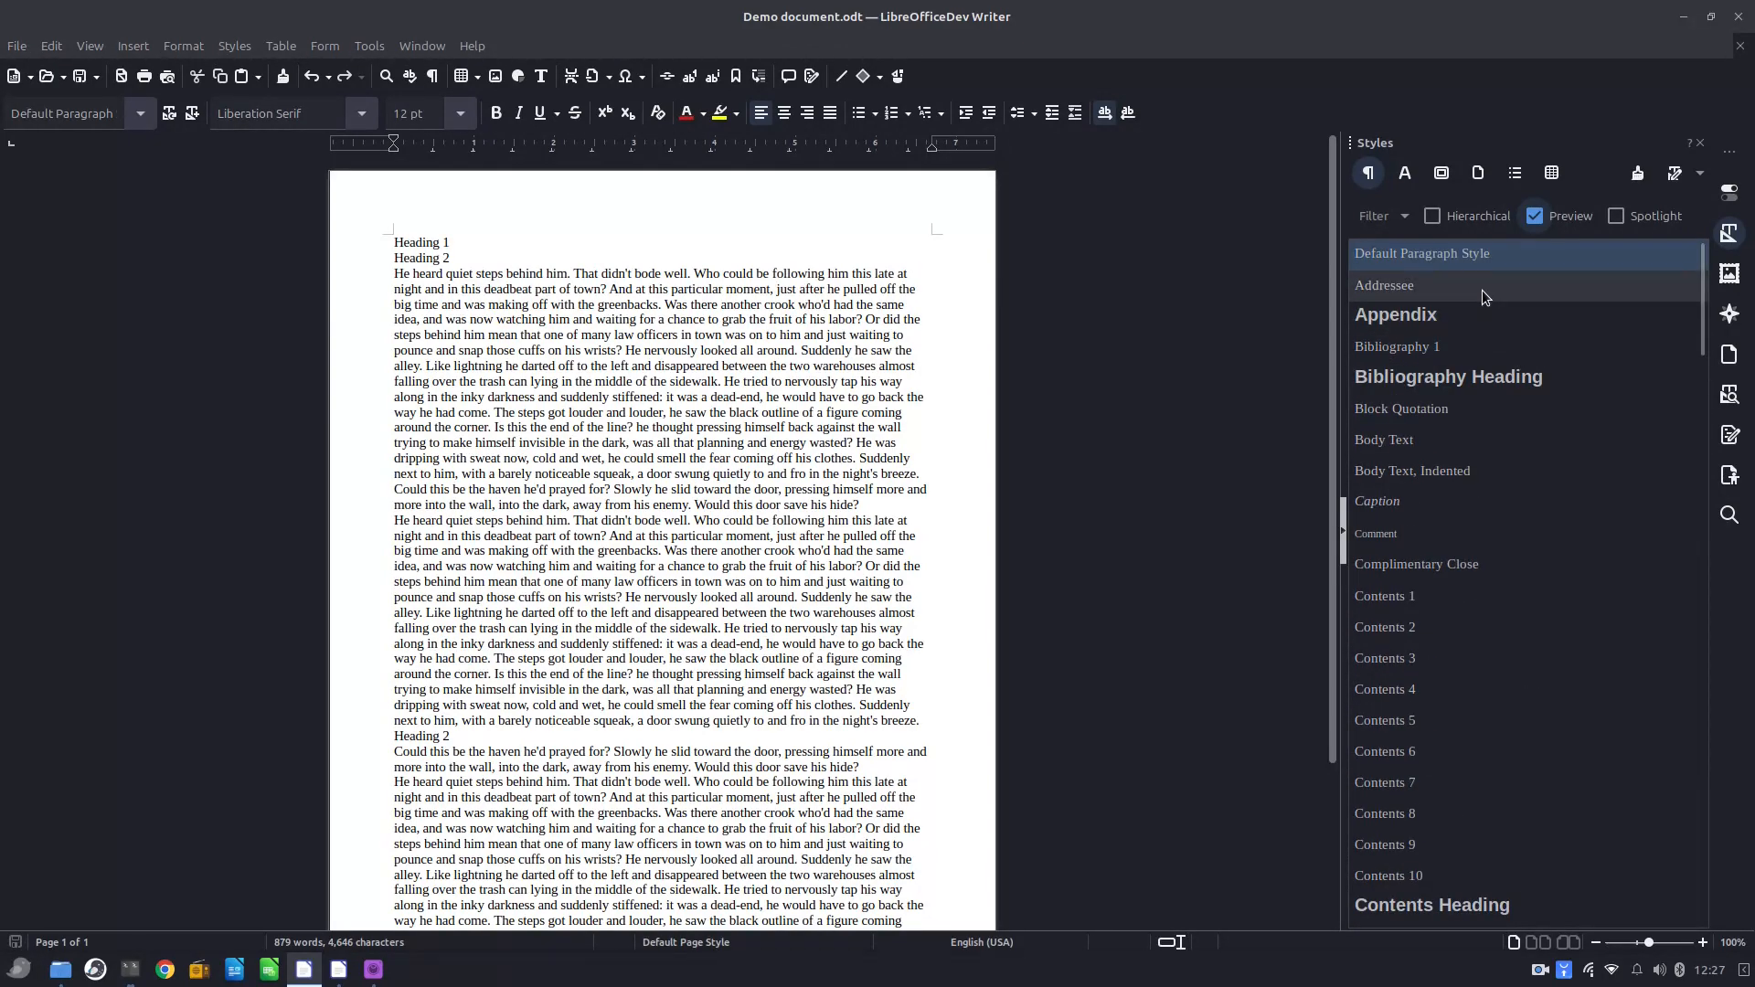
Set the paragraph style filter to Applied Styles and Custom Styles, with All Styles excluded.
{"action": "left_click", "coordinate": [1393, 224]}
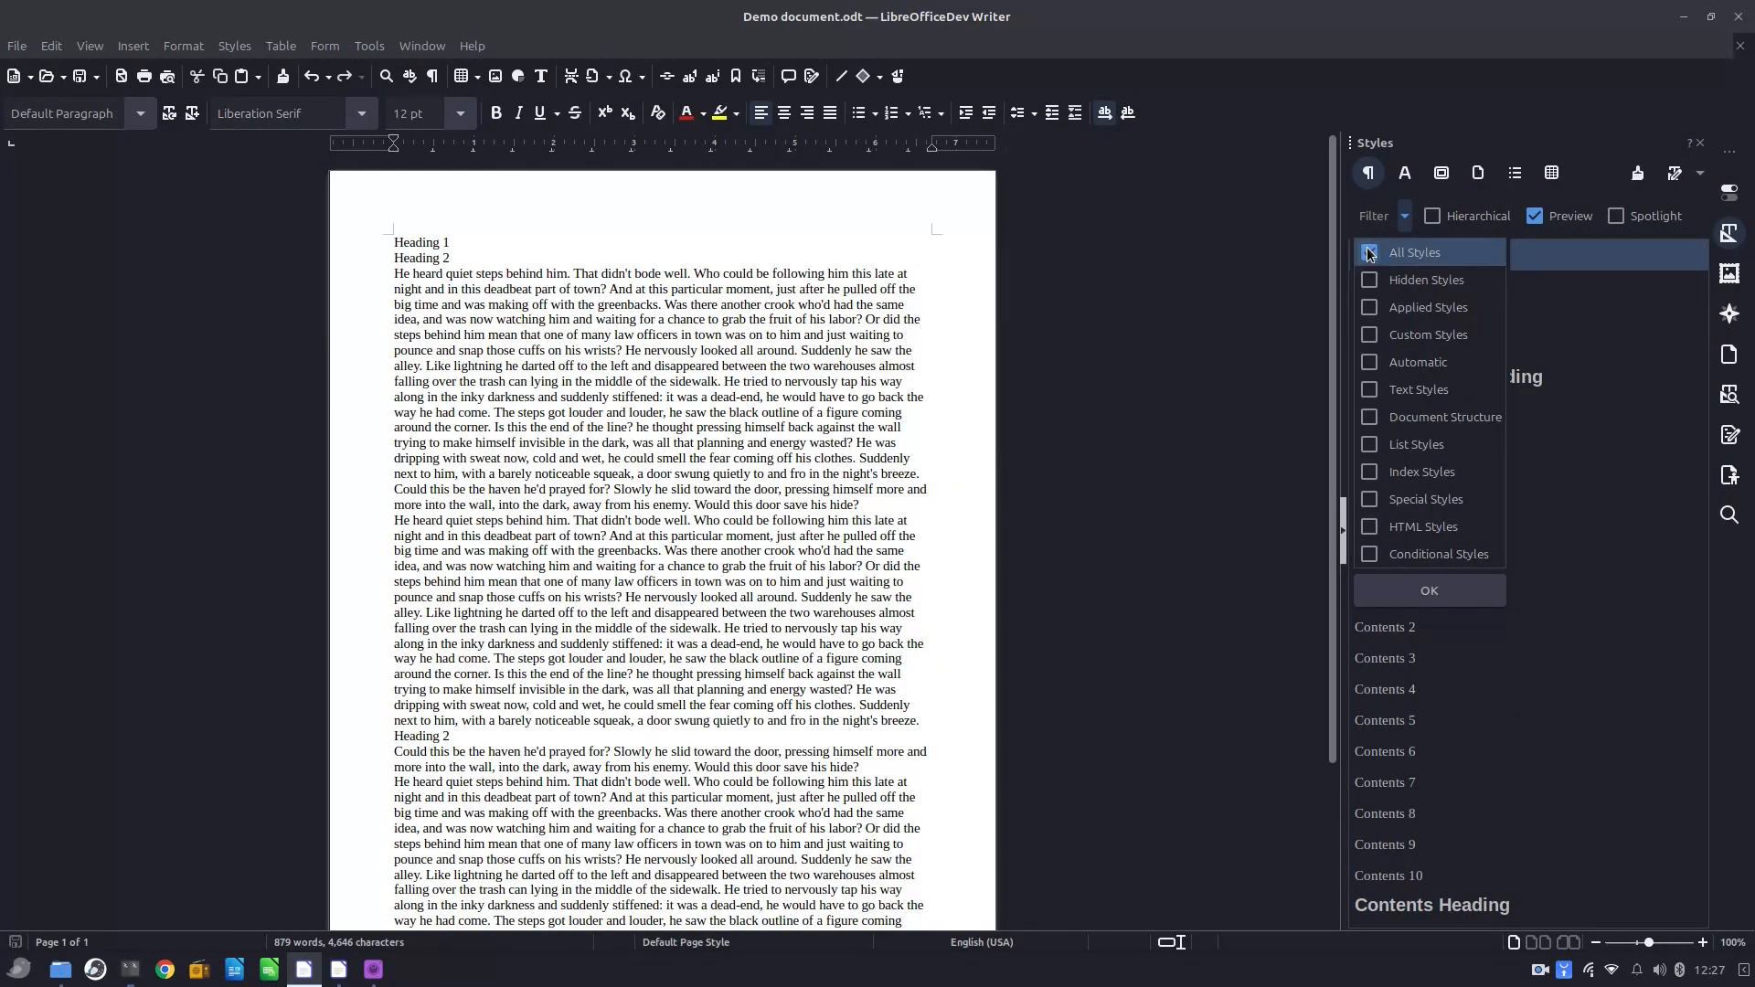
{"action": "left_click", "coordinate": [1370, 252]}
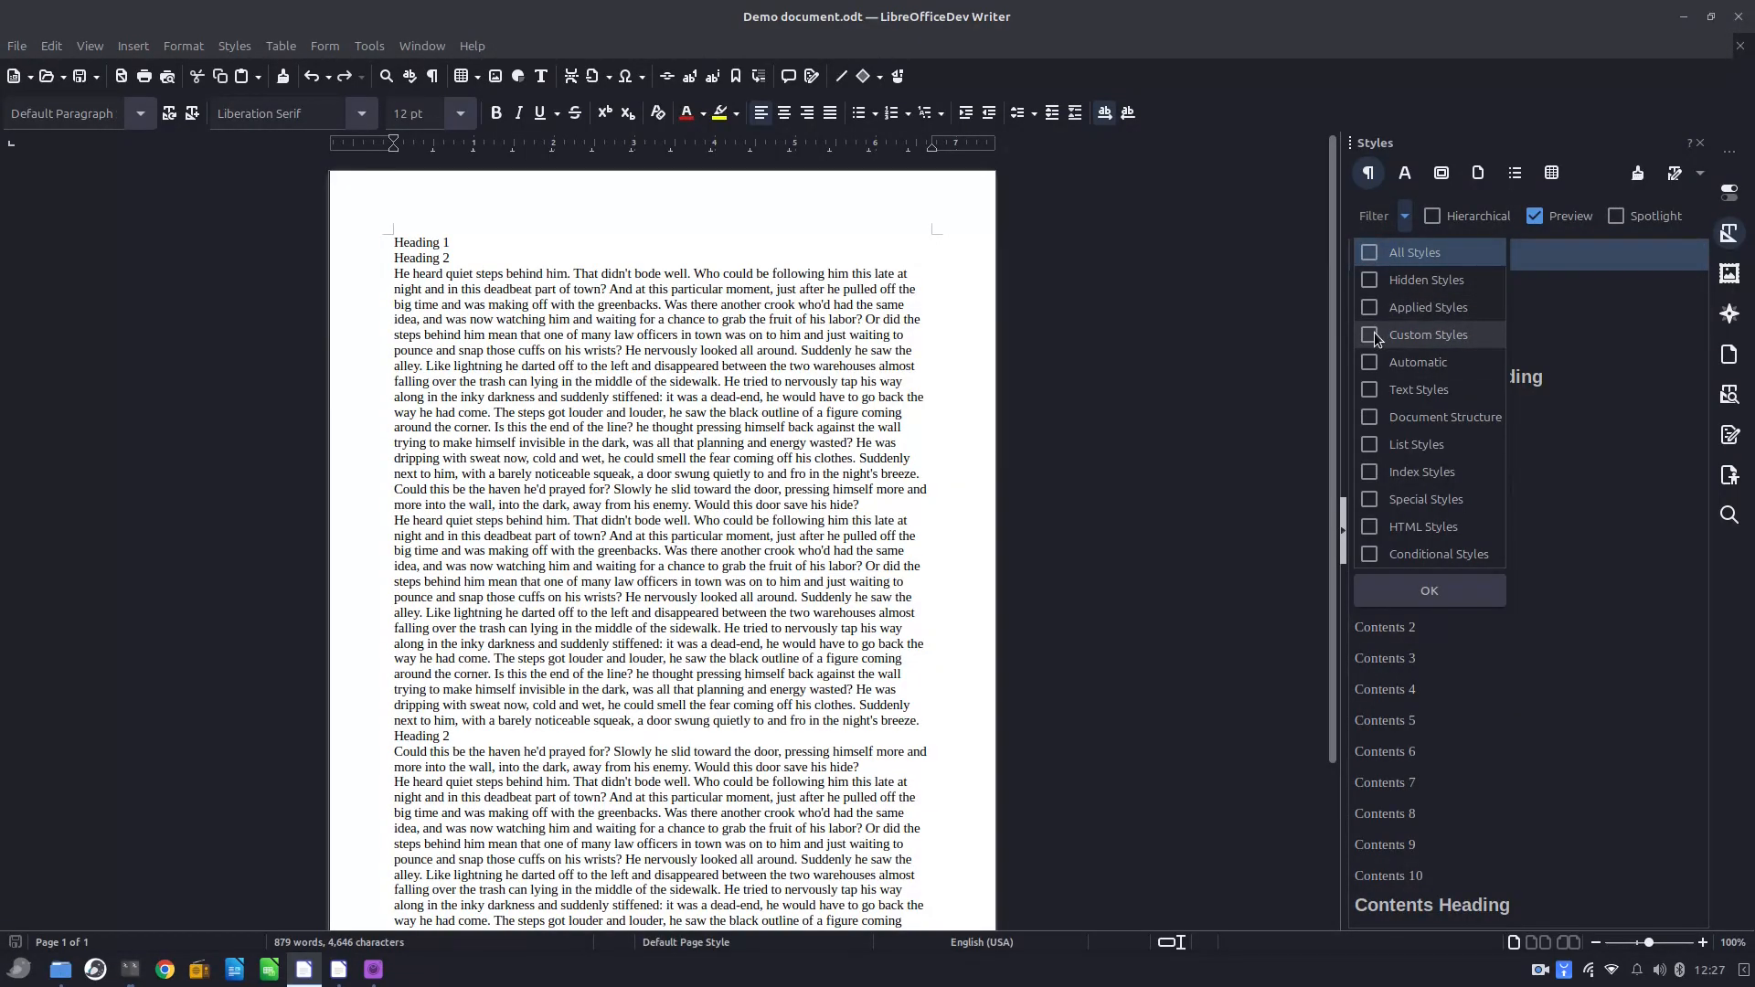
{"action": "left_click", "coordinate": [1369, 335]}
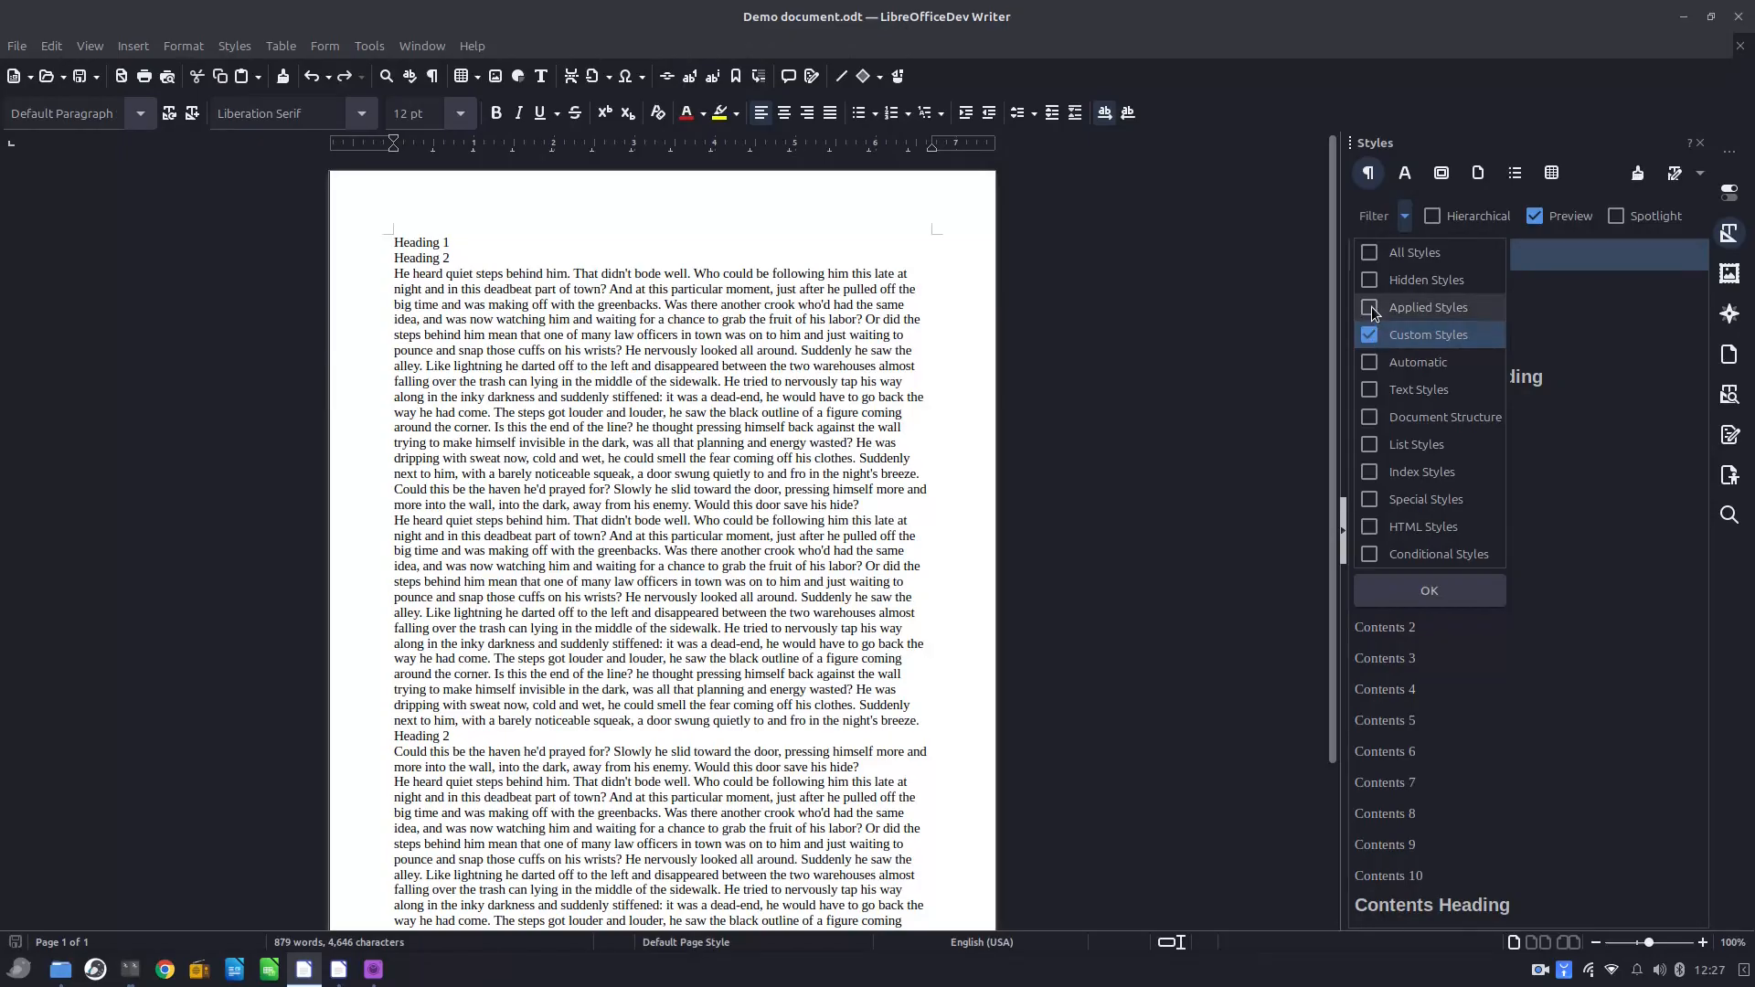
{"action": "left_click", "coordinate": [1372, 307]}
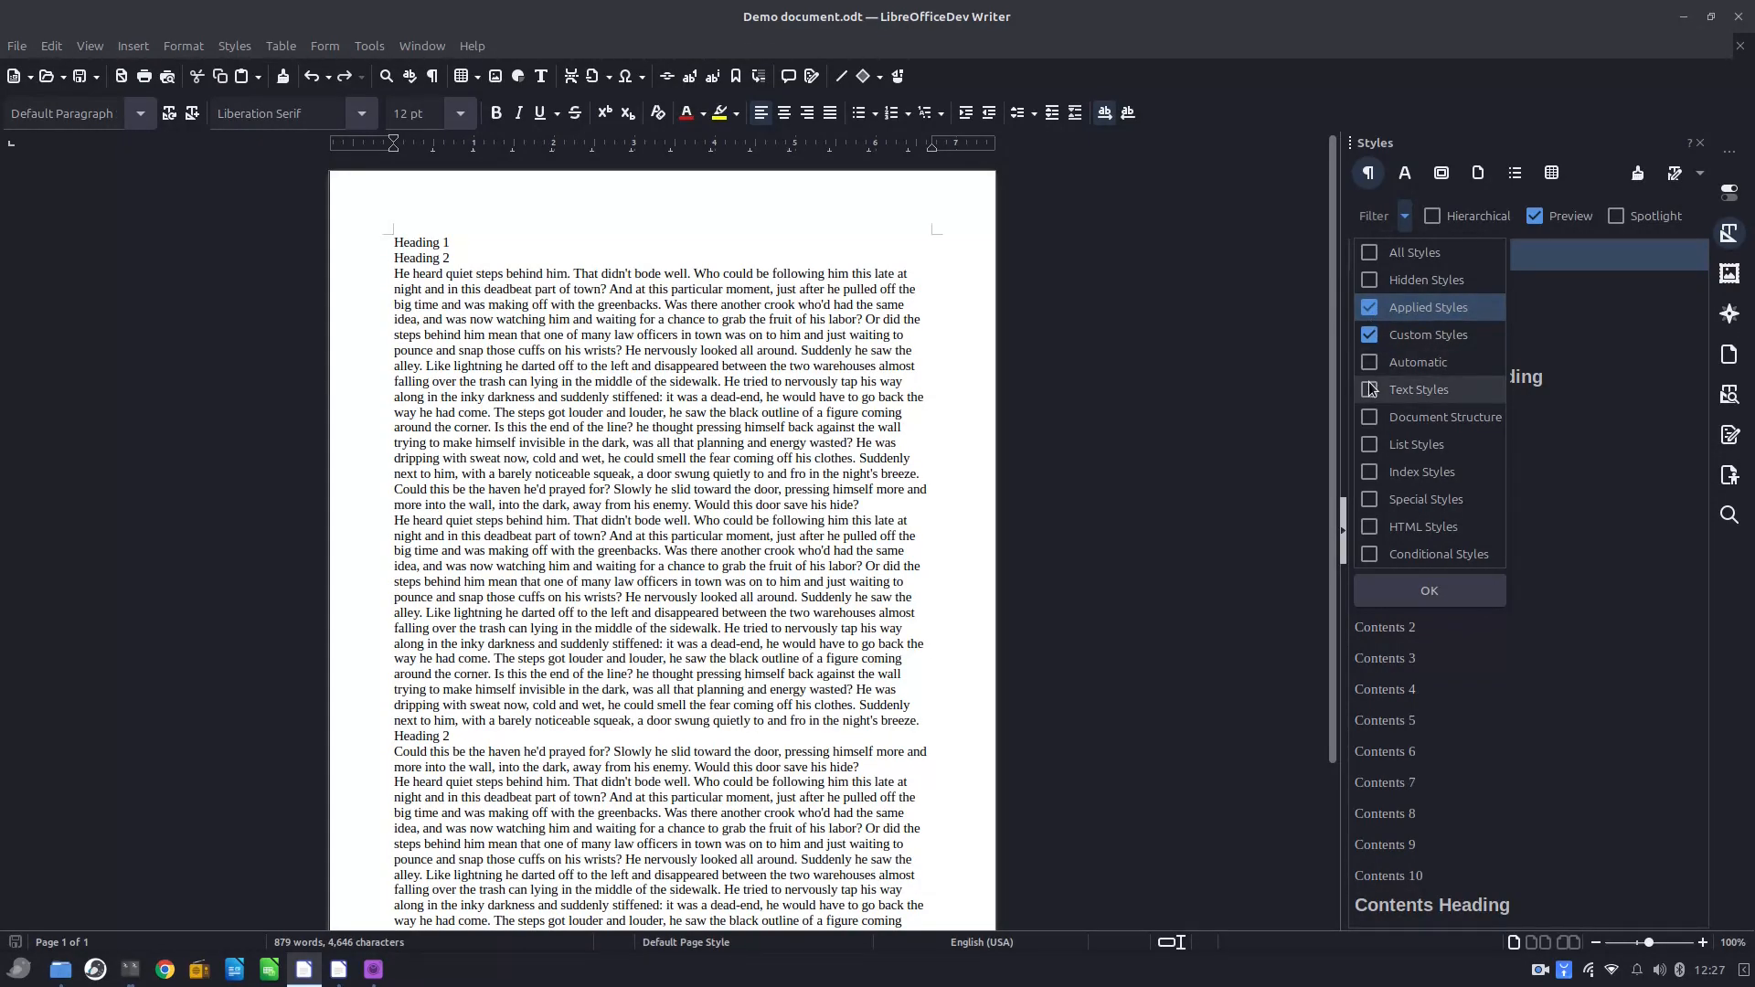
{"action": "left_click", "coordinate": [1419, 595]}
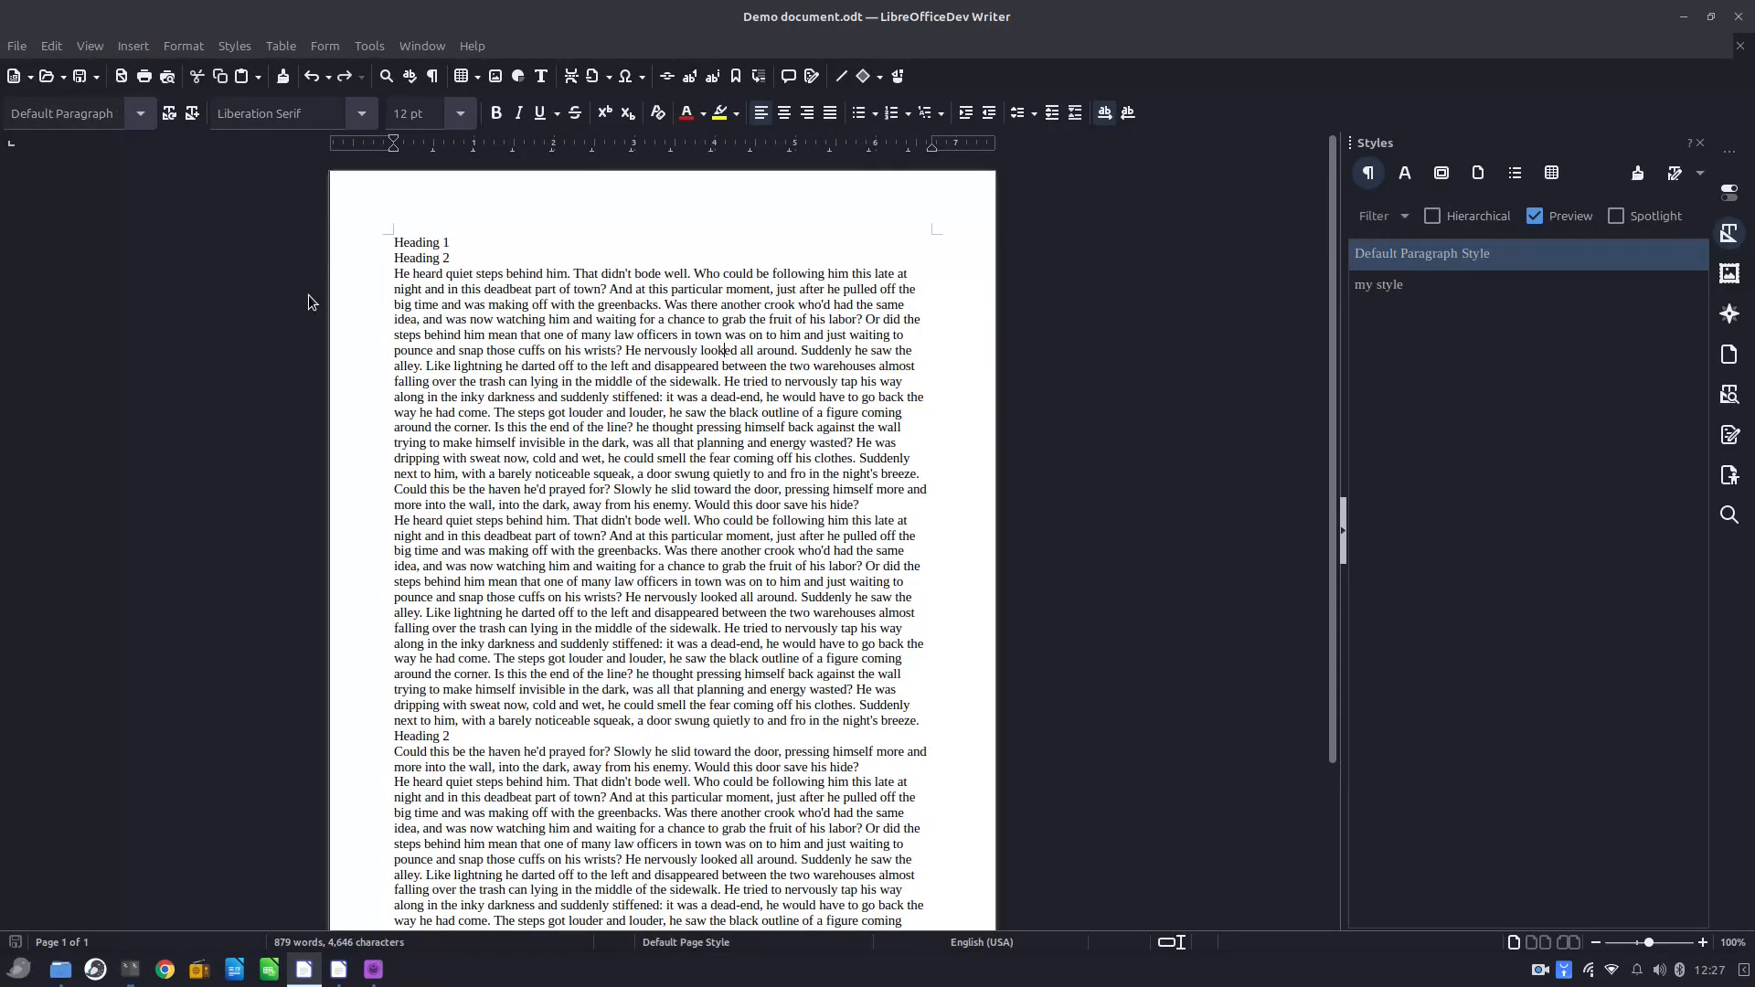
Turn on Spotlight for paragraph styles and apply "my style" to the document's second line.
{"action": "left_click", "coordinate": [1634, 218]}
{"action": "scroll", "coordinate": [523, 357], "scroll_direction": "down", "scroll_amount": 3}
{"action": "scroll", "coordinate": [441, 429], "scroll_direction": "up", "scroll_amount": 3}
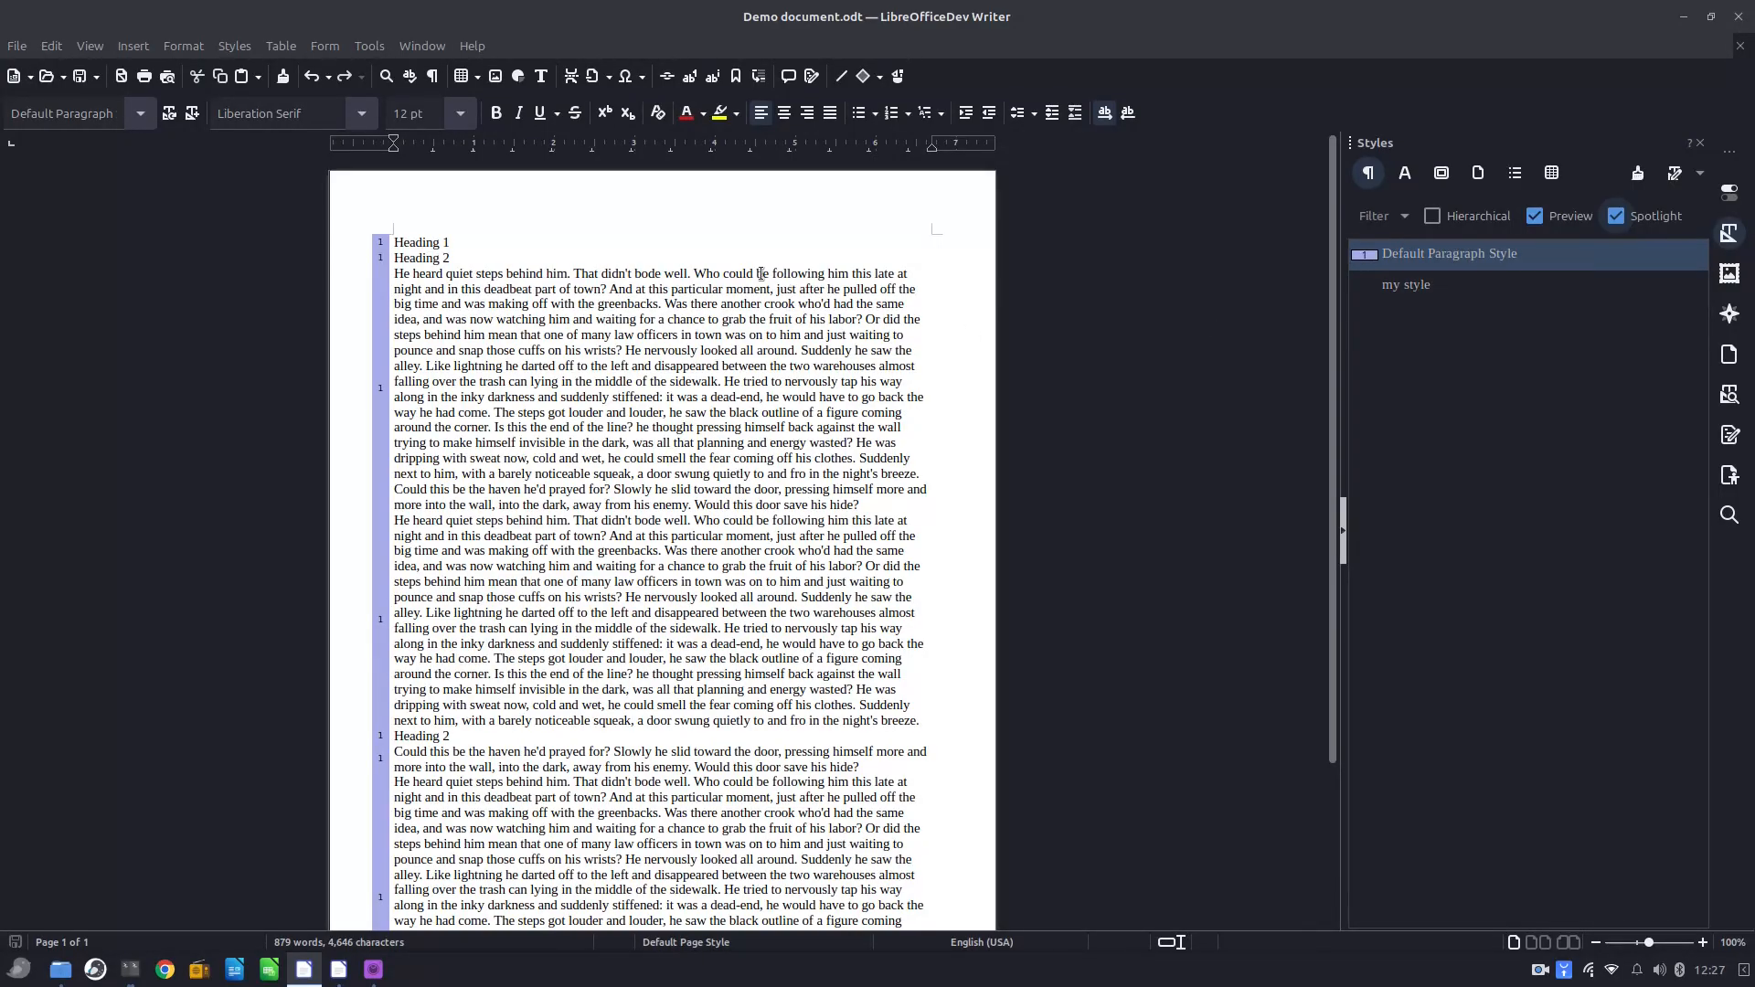
{"action": "double_click", "coordinate": [1404, 291]}
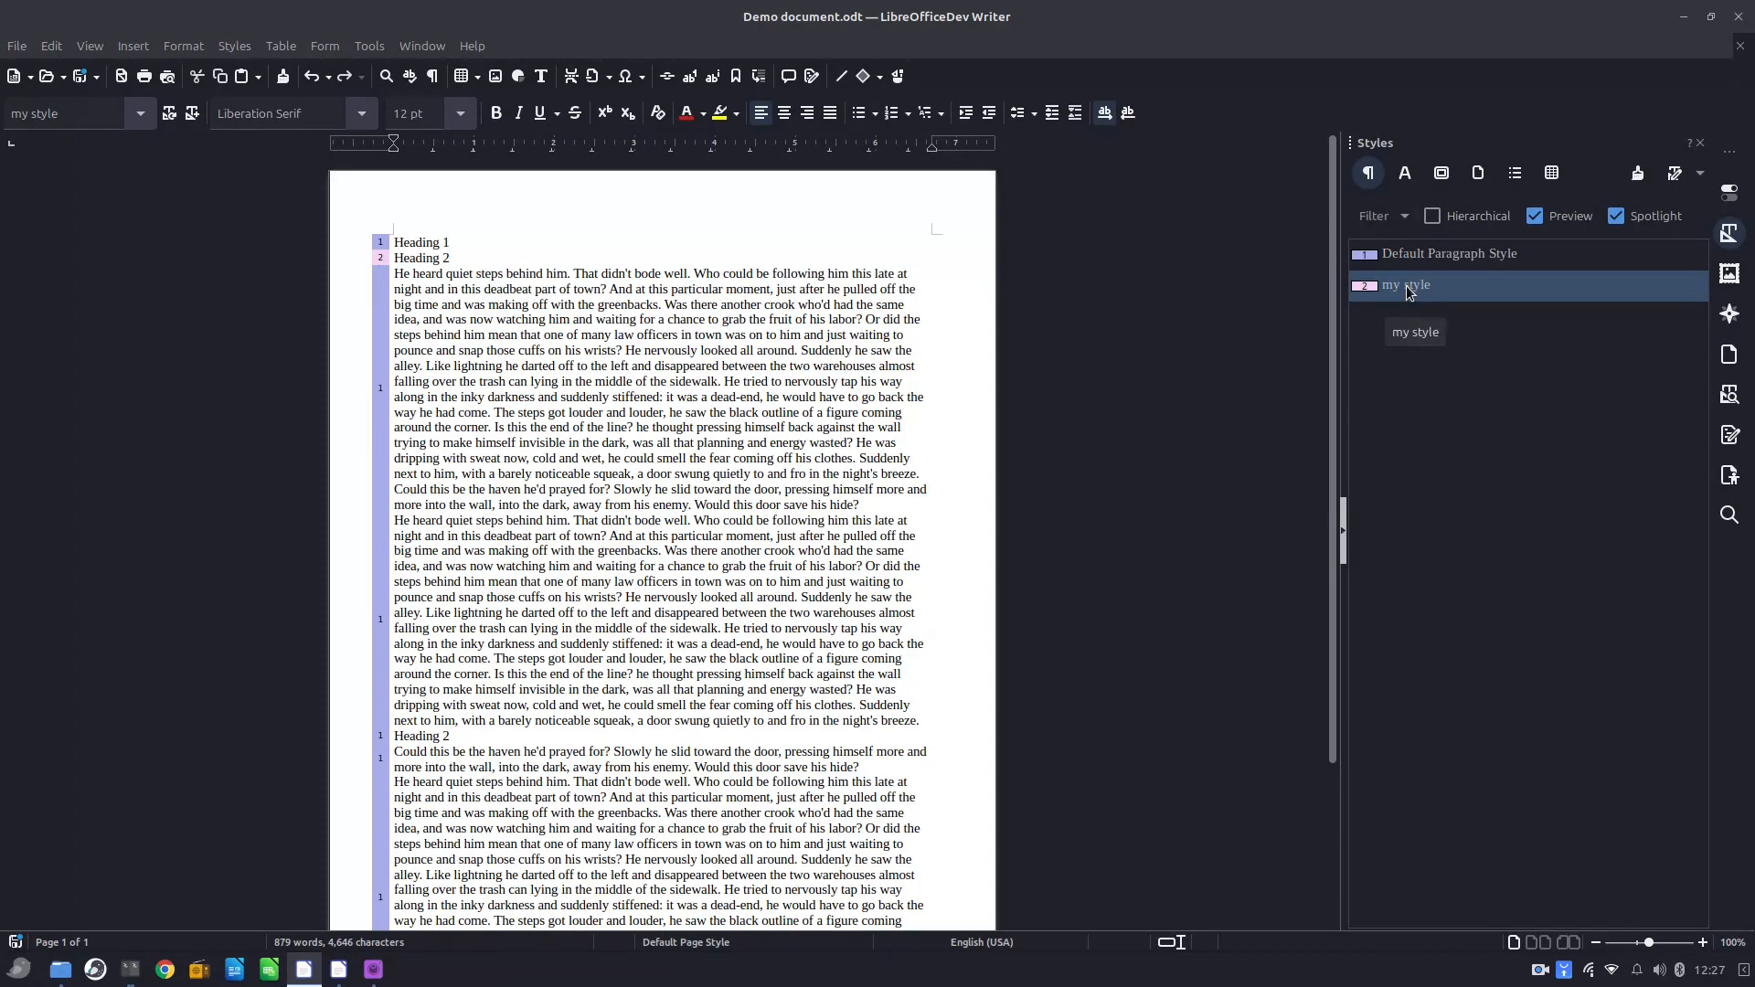
Create a new paragraph style named "test3" based on Default Paragraph Style.
{"action": "left_click", "coordinate": [1385, 223]}
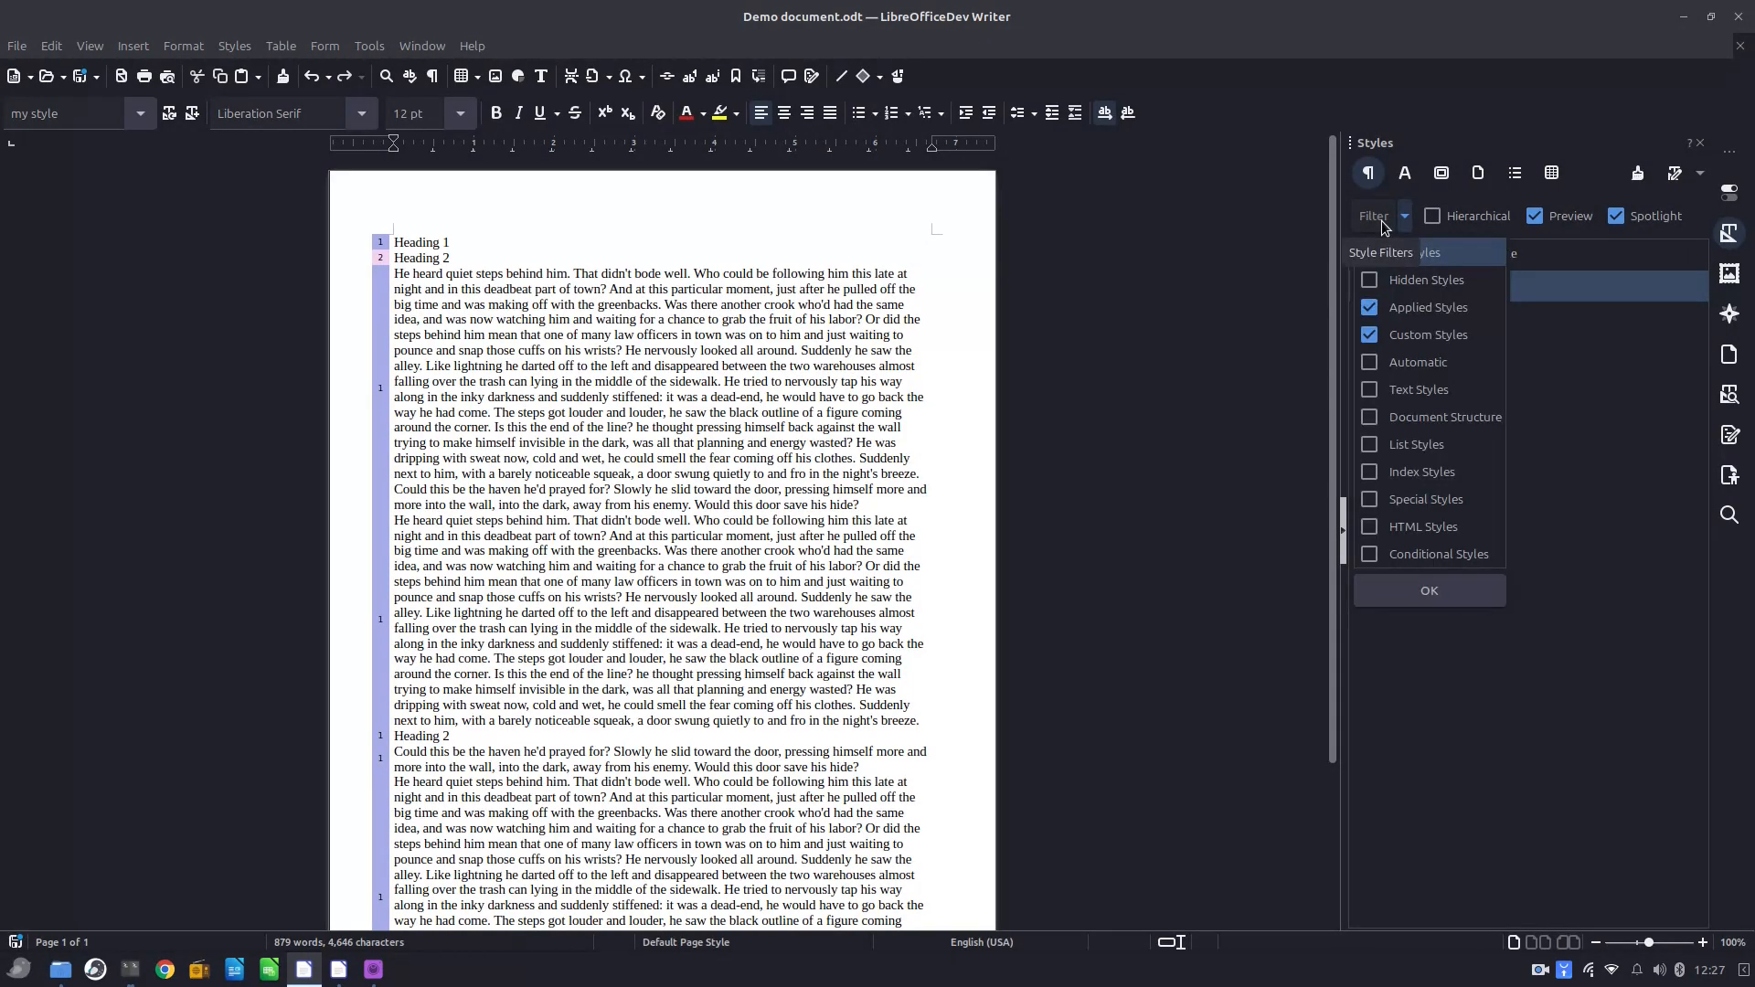
{"action": "left_click", "coordinate": [1382, 222]}
{"action": "left_click", "coordinate": [1459, 258]}
{"action": "right_click", "coordinate": [1458, 257]}
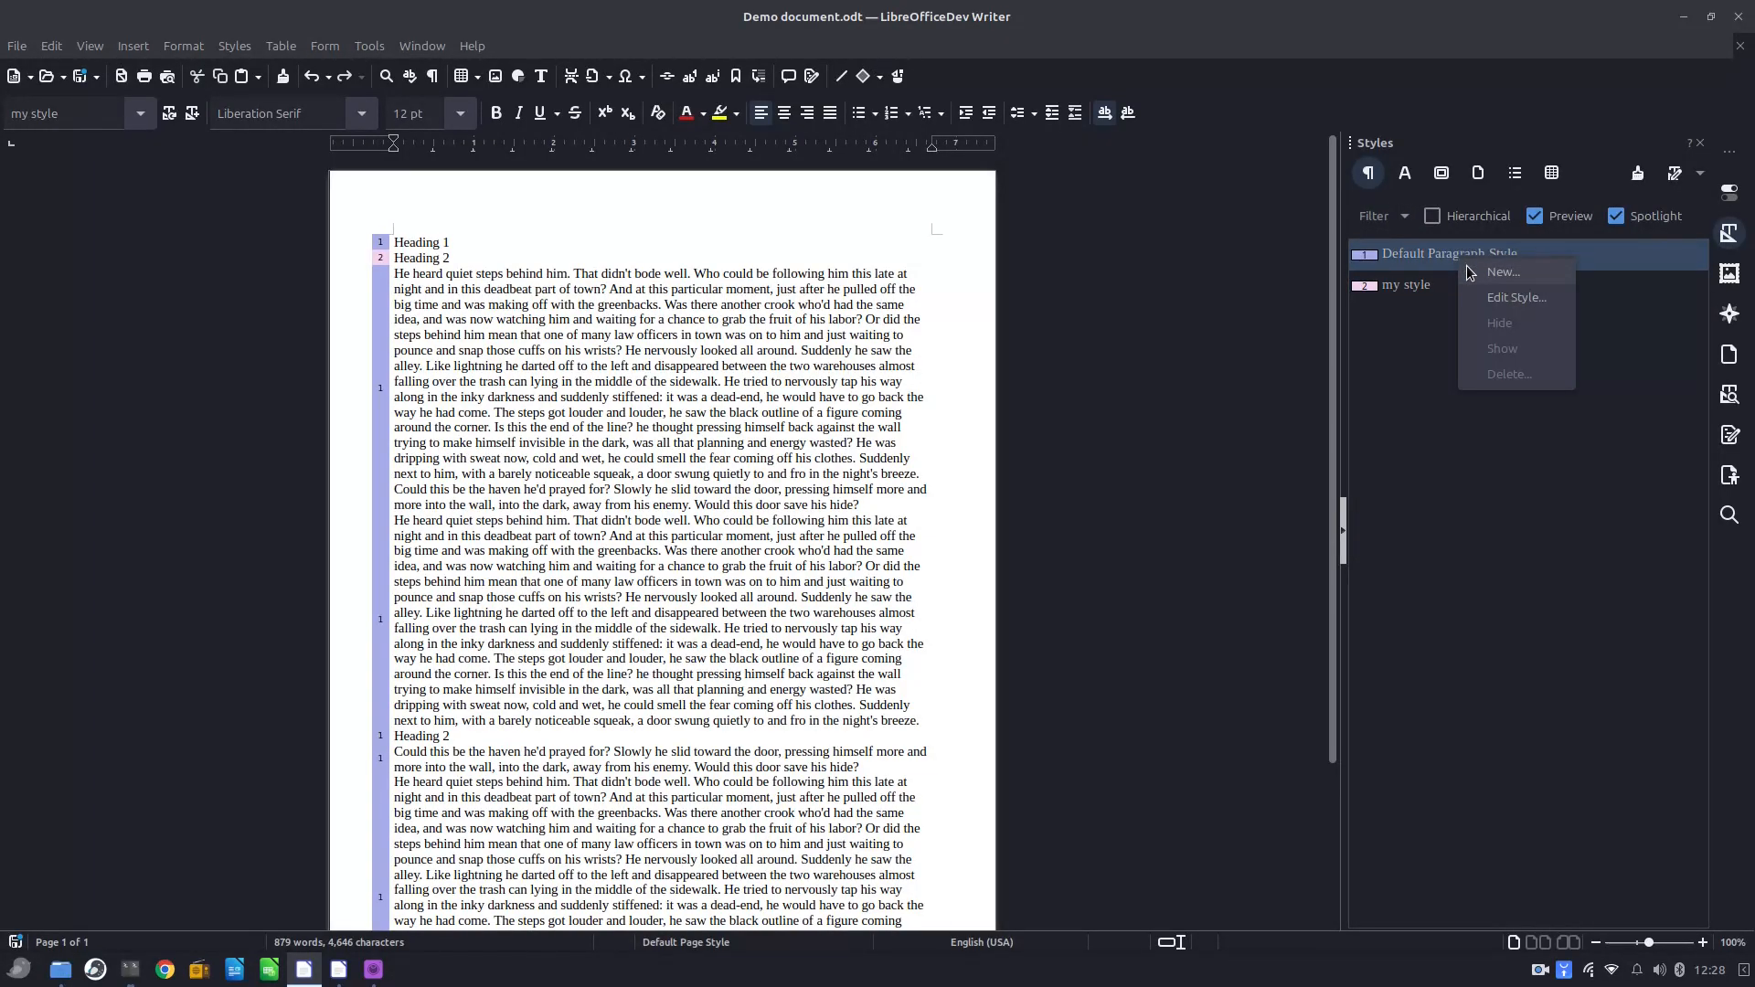
{"action": "left_click", "coordinate": [1469, 272]}
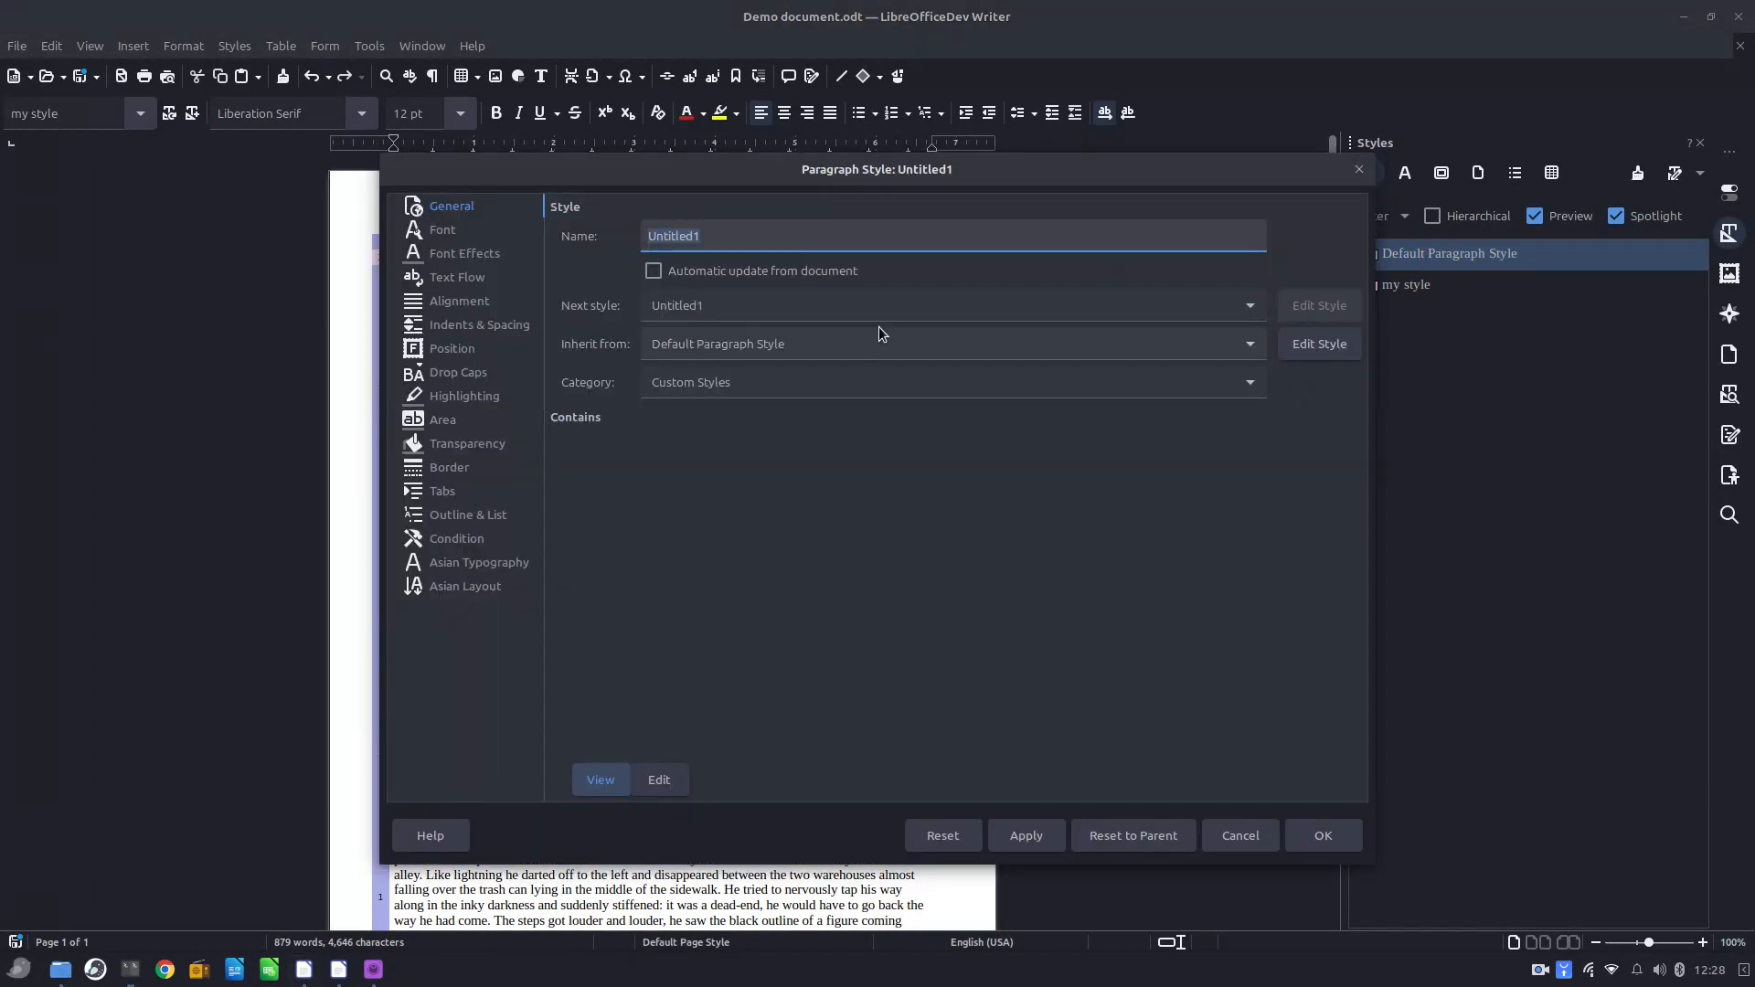
{"action": "type", "text": "test3"}
{"action": "left_click", "coordinate": [1051, 828]}
{"action": "left_click", "coordinate": [1324, 835]}
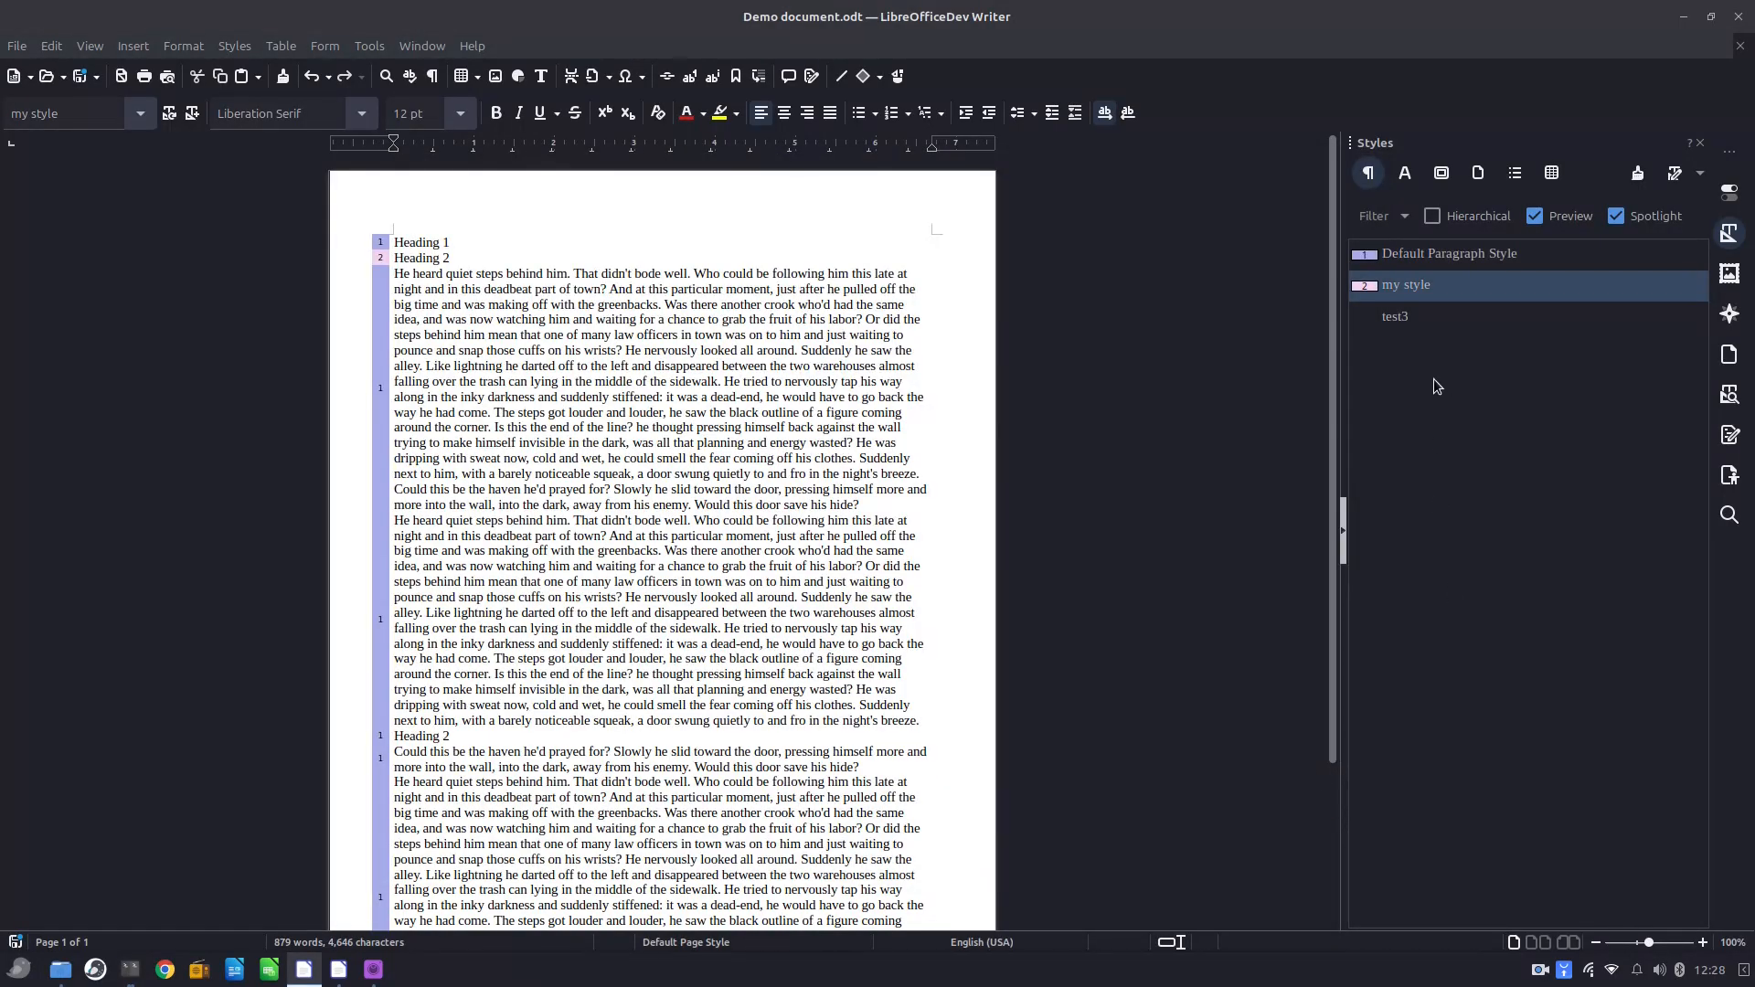
Add Document Structure and Text Styles to the paragraph style filter, look through the listed styles, and turn off Preview.
{"action": "left_click", "coordinate": [1395, 223]}
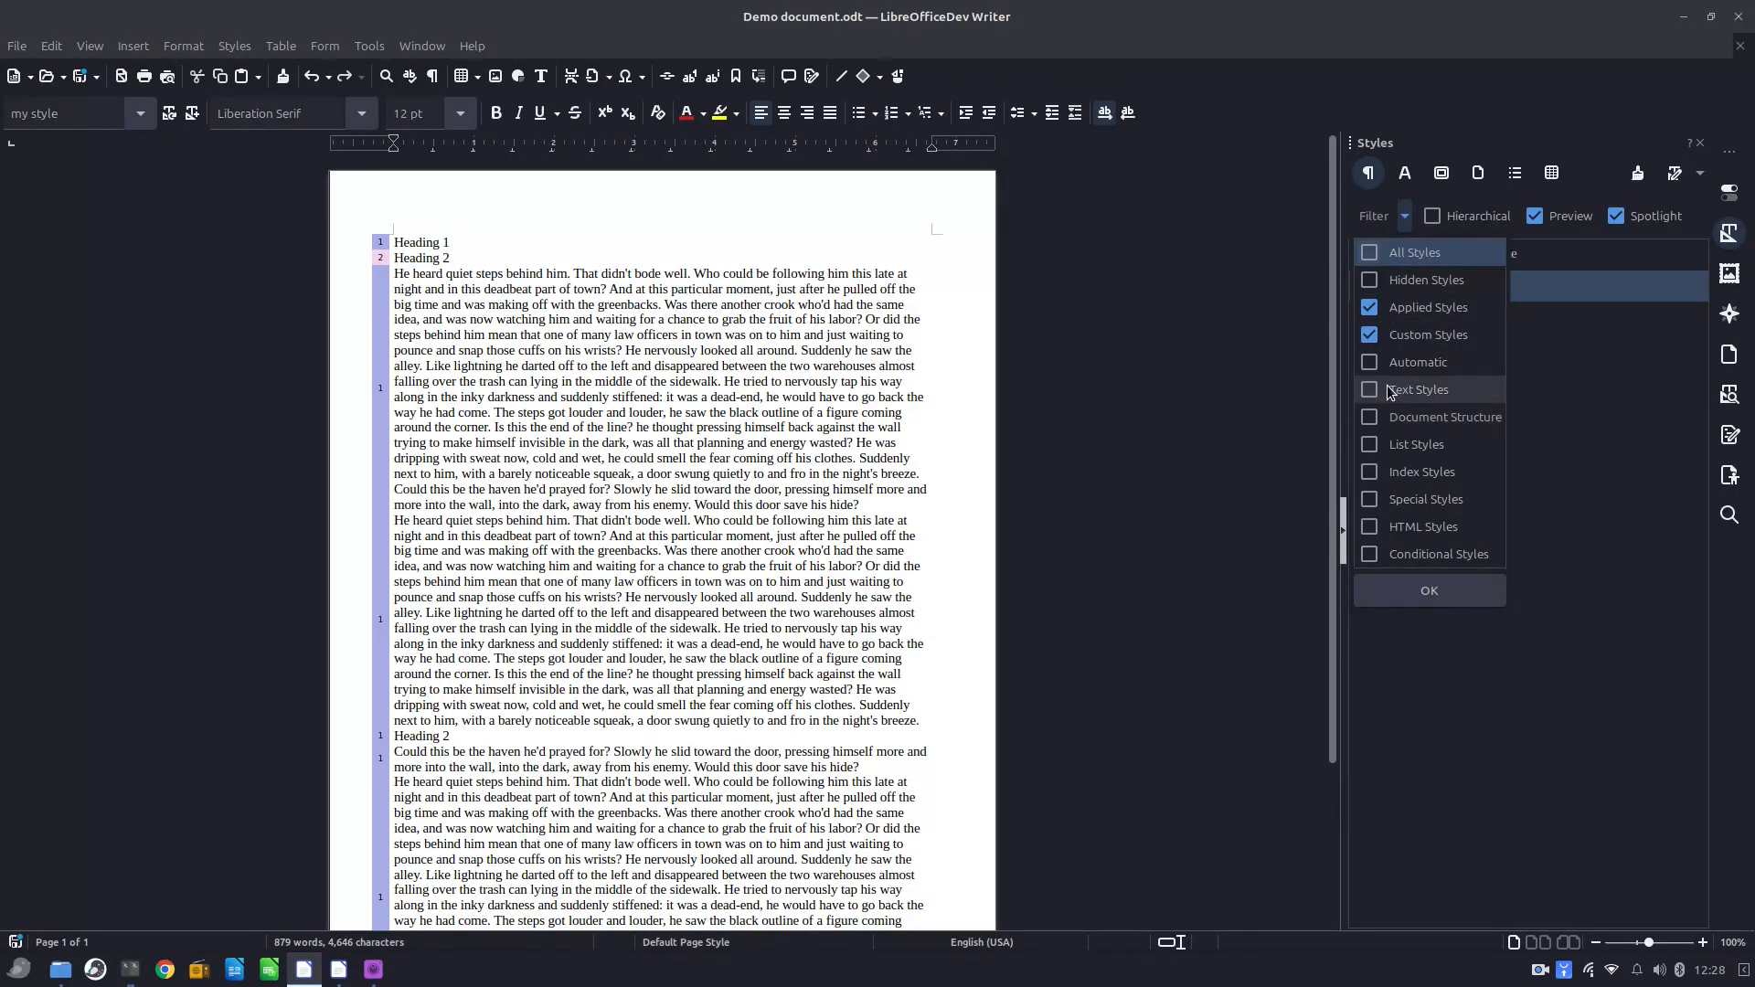
{"action": "left_click", "coordinate": [1372, 417]}
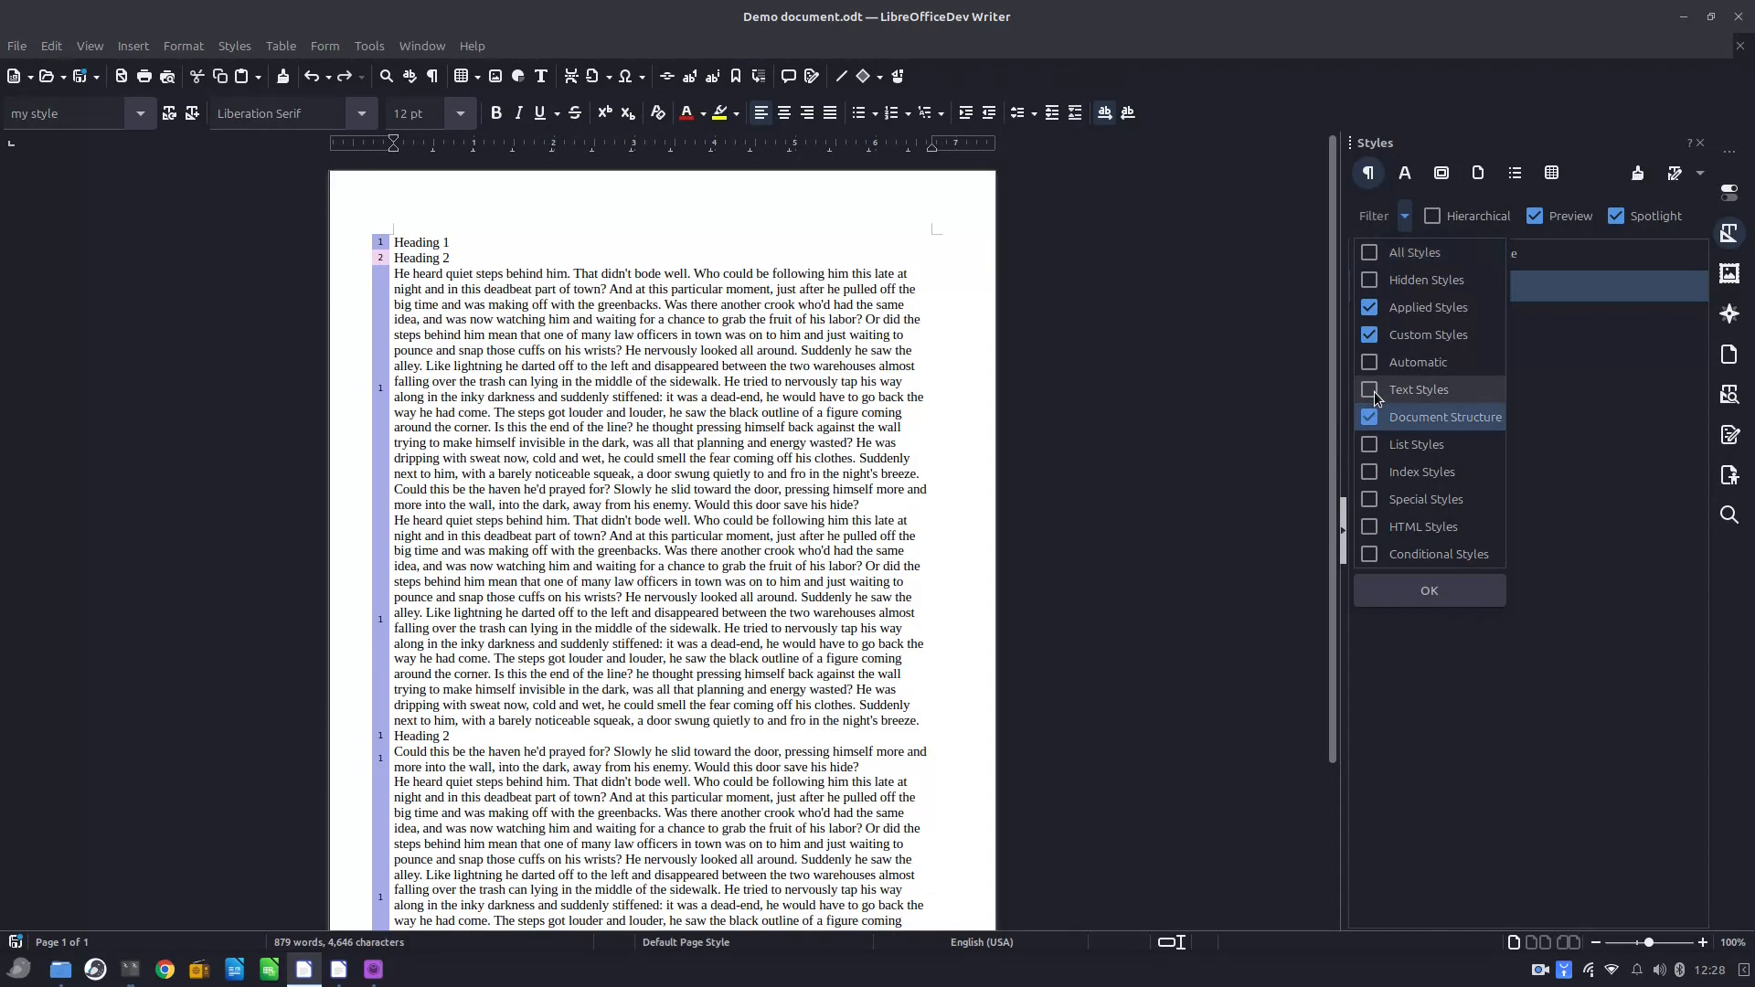
{"action": "left_click", "coordinate": [1371, 391]}
{"action": "left_click", "coordinate": [1413, 590]}
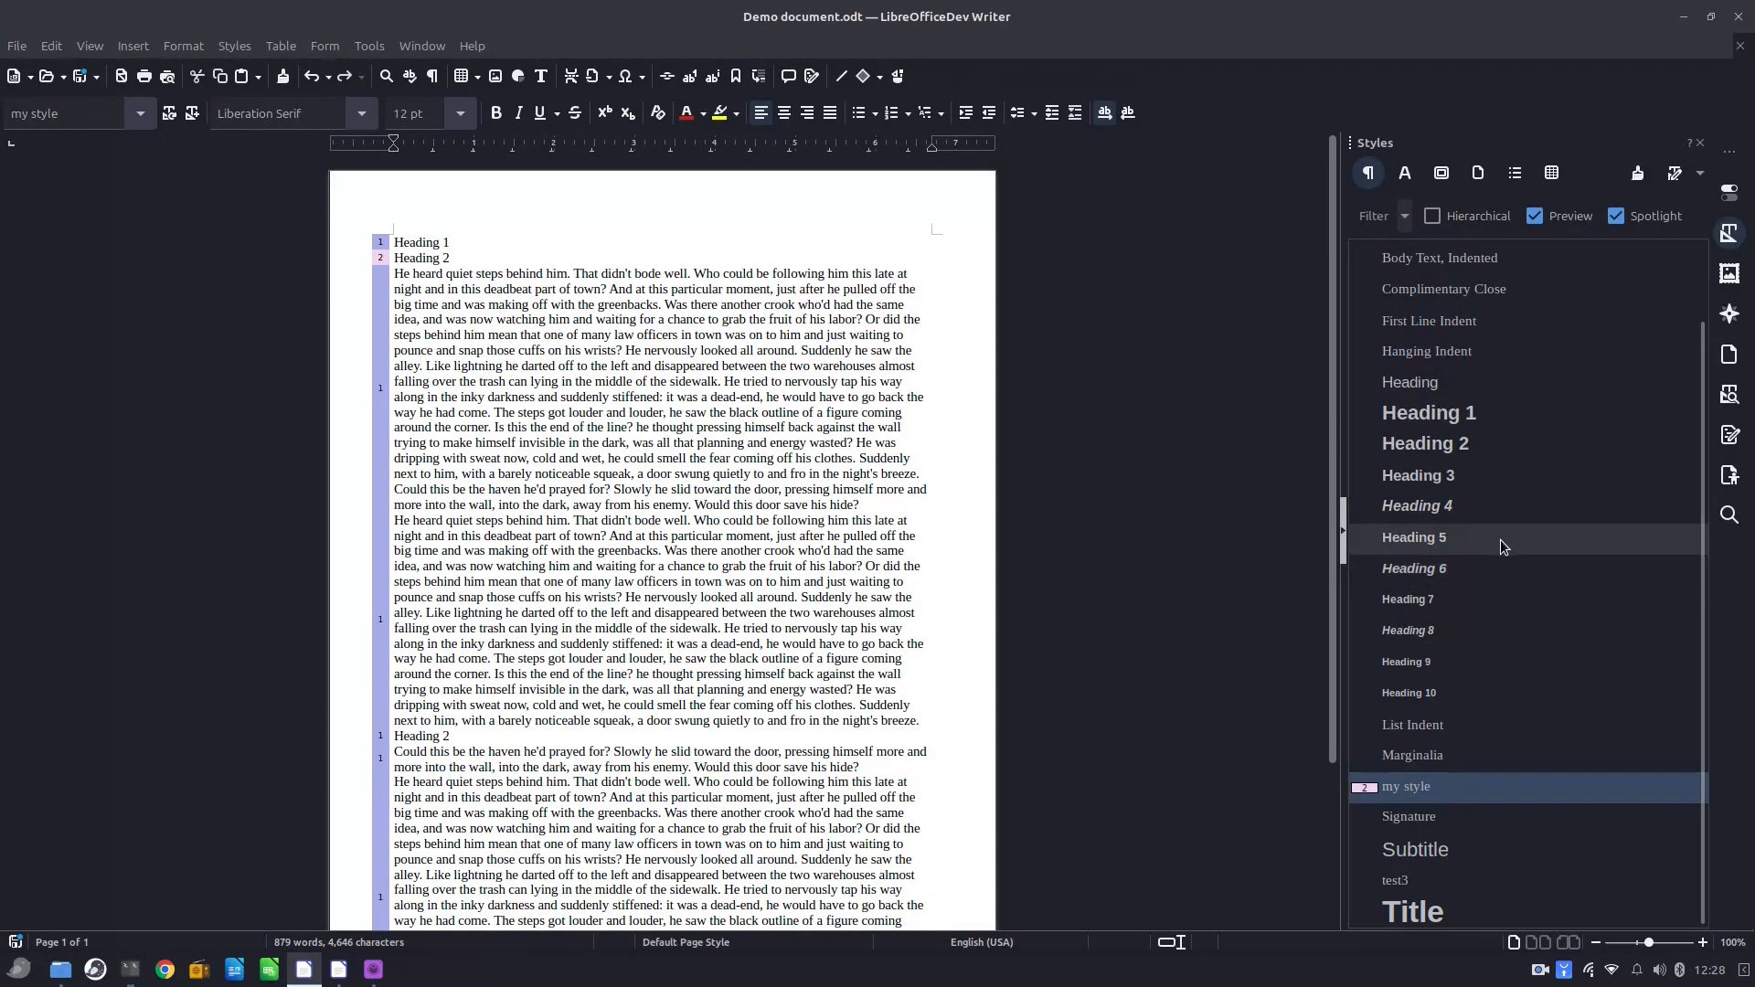
{"action": "scroll", "coordinate": [1500, 539], "scroll_direction": "up", "scroll_amount": 2}
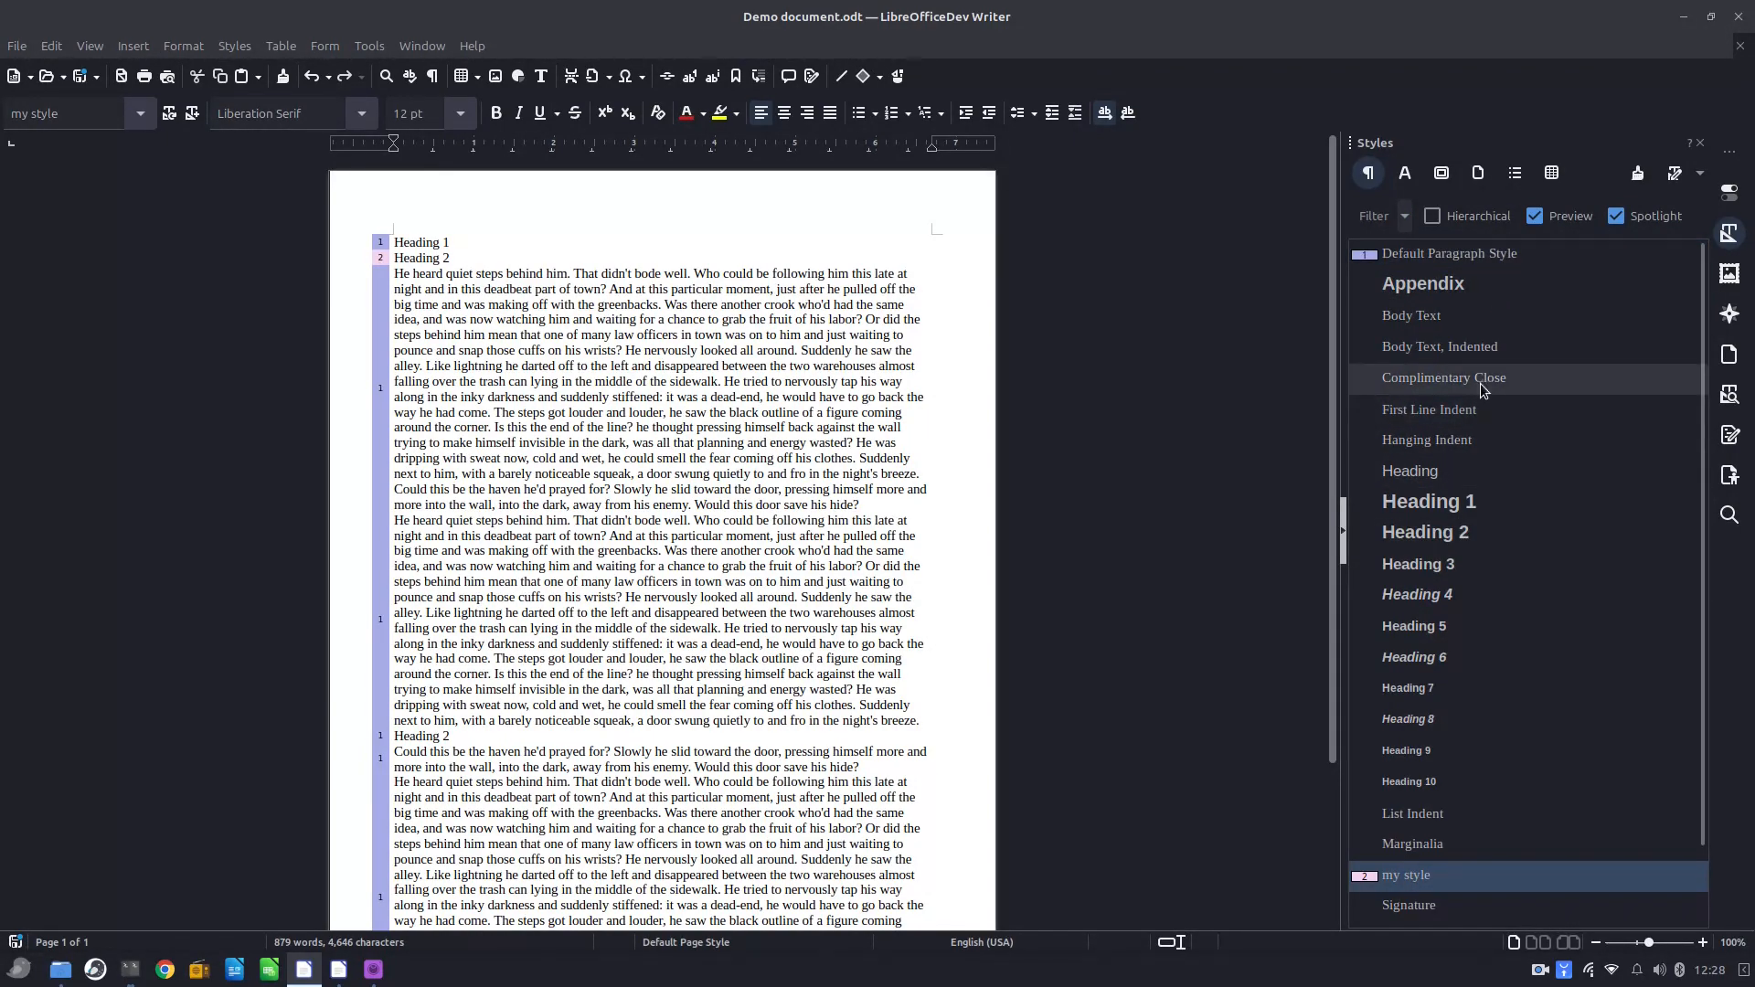
{"action": "scroll", "coordinate": [1467, 382], "scroll_direction": "down", "scroll_amount": 1}
{"action": "scroll", "coordinate": [1467, 382], "scroll_direction": "up", "scroll_amount": 2}
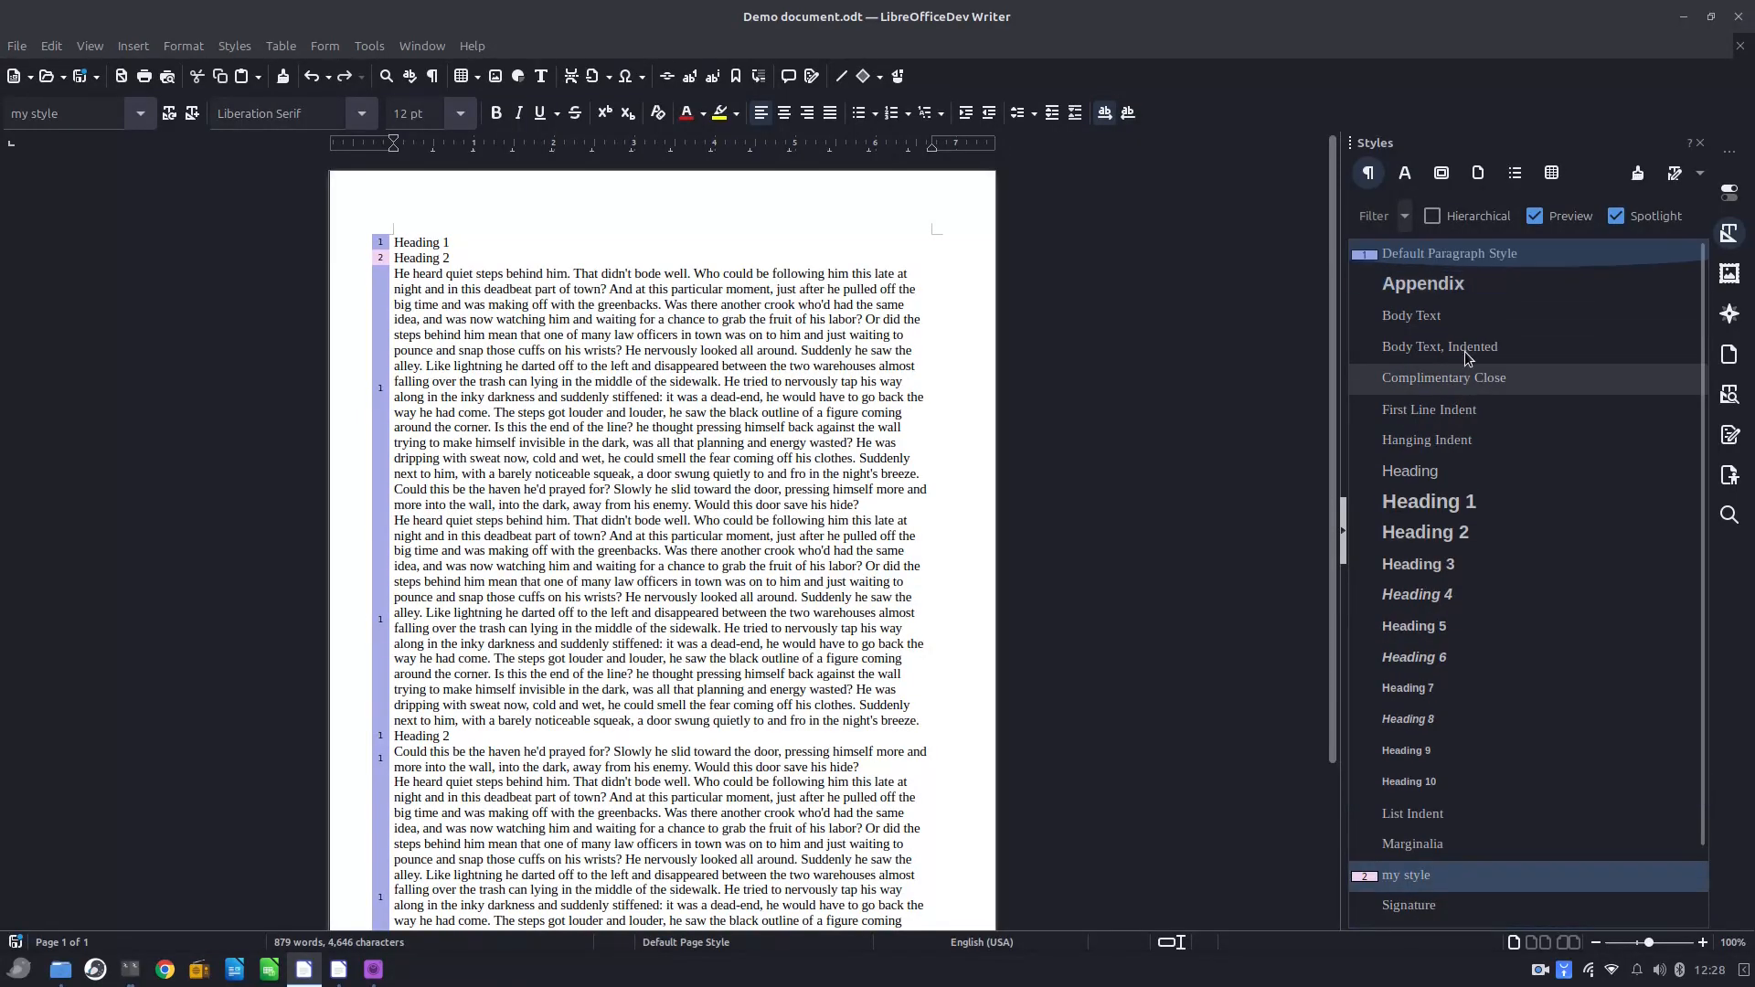
{"action": "left_click", "coordinate": [1535, 216]}
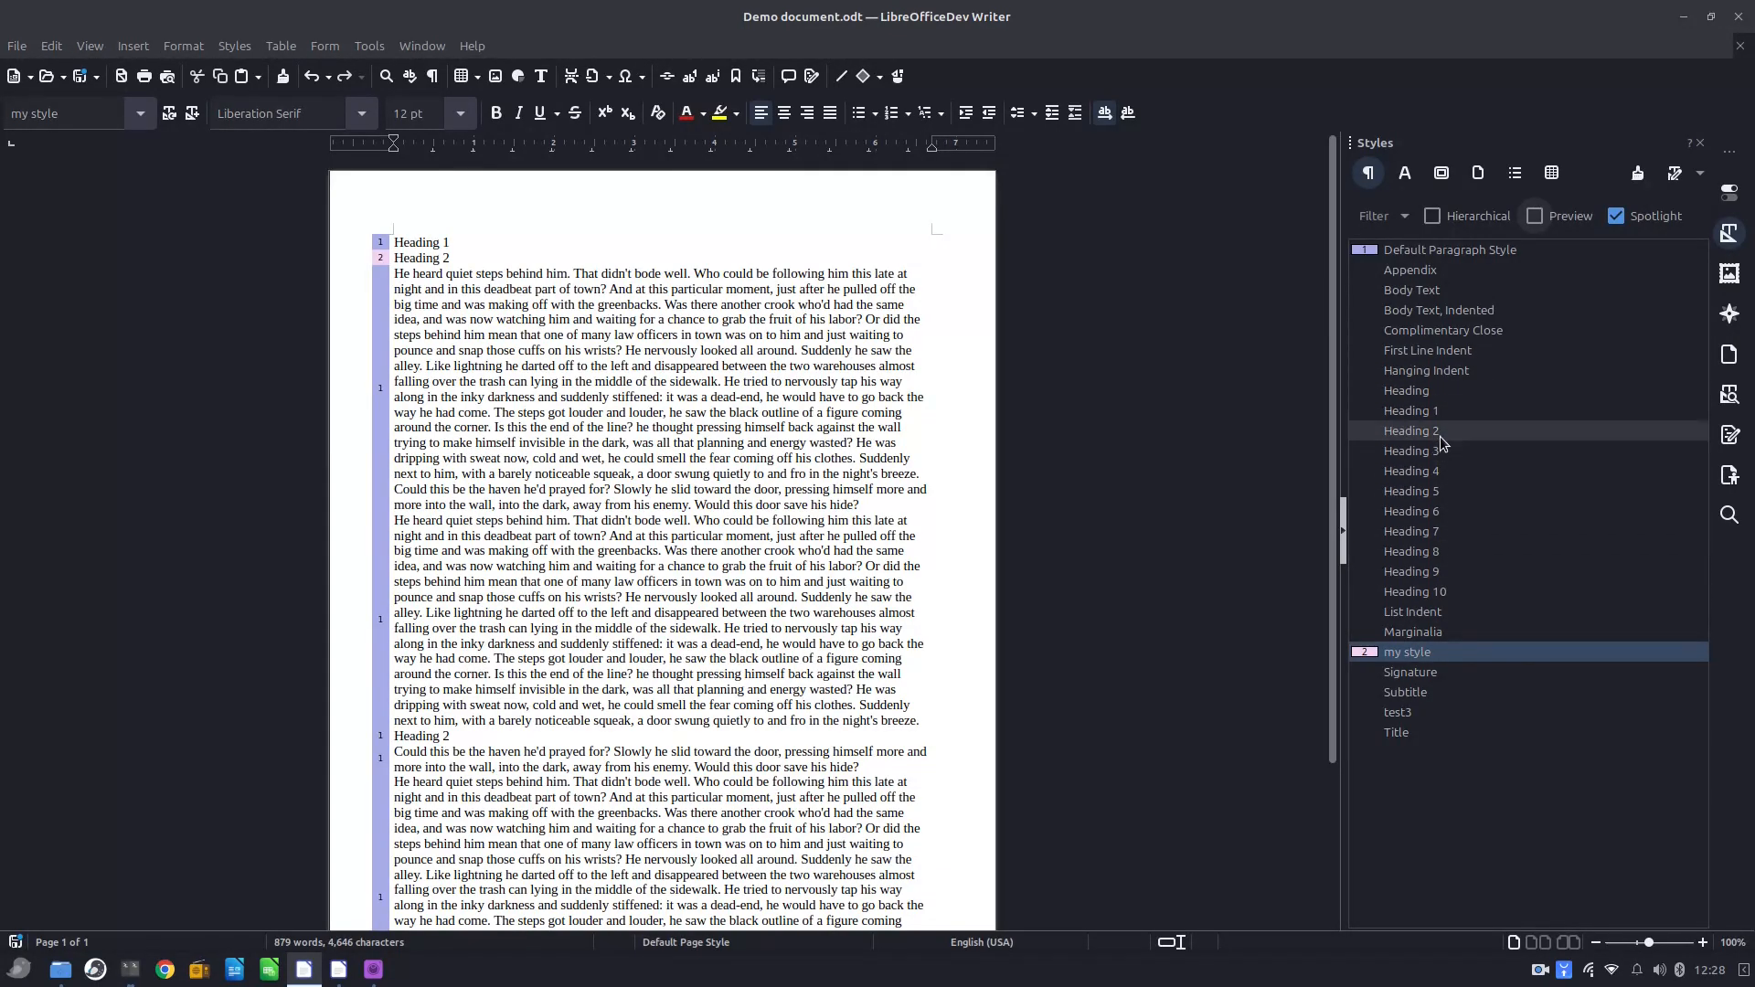
Apply the Heading 1 style to the document's first line and the Heading 2 style to its second line.
{"action": "left_click", "coordinate": [596, 307]}
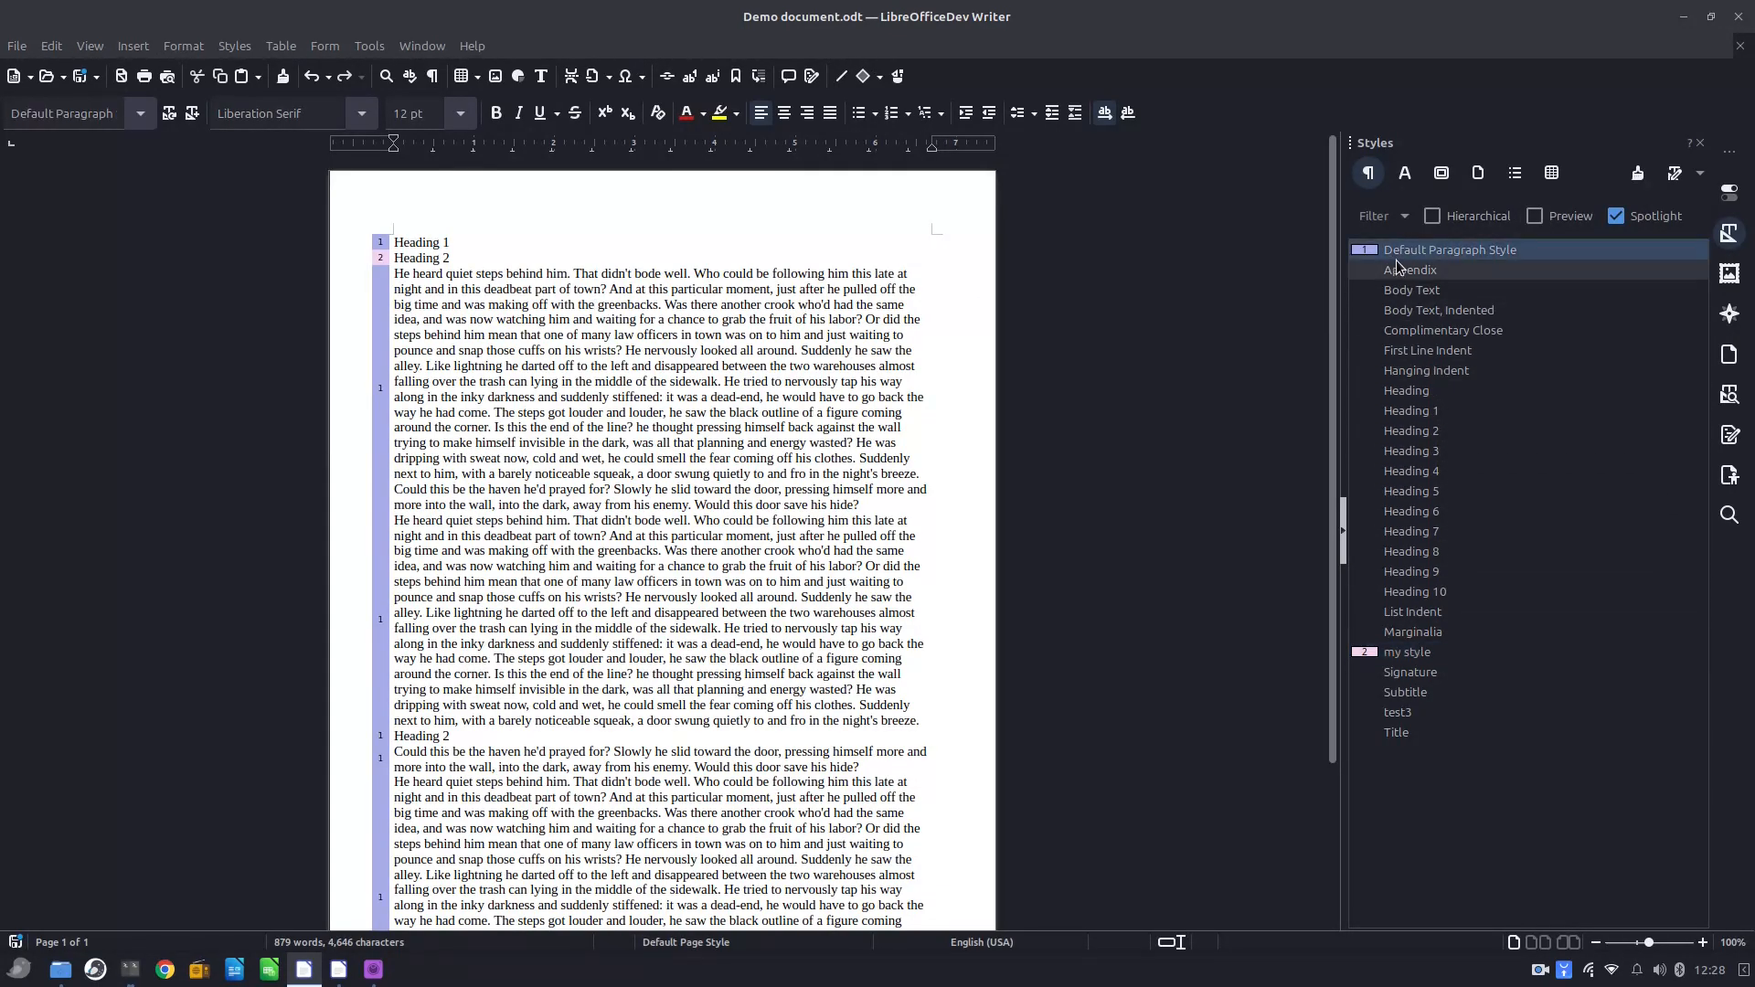
{"action": "double_click", "coordinate": [1447, 413]}
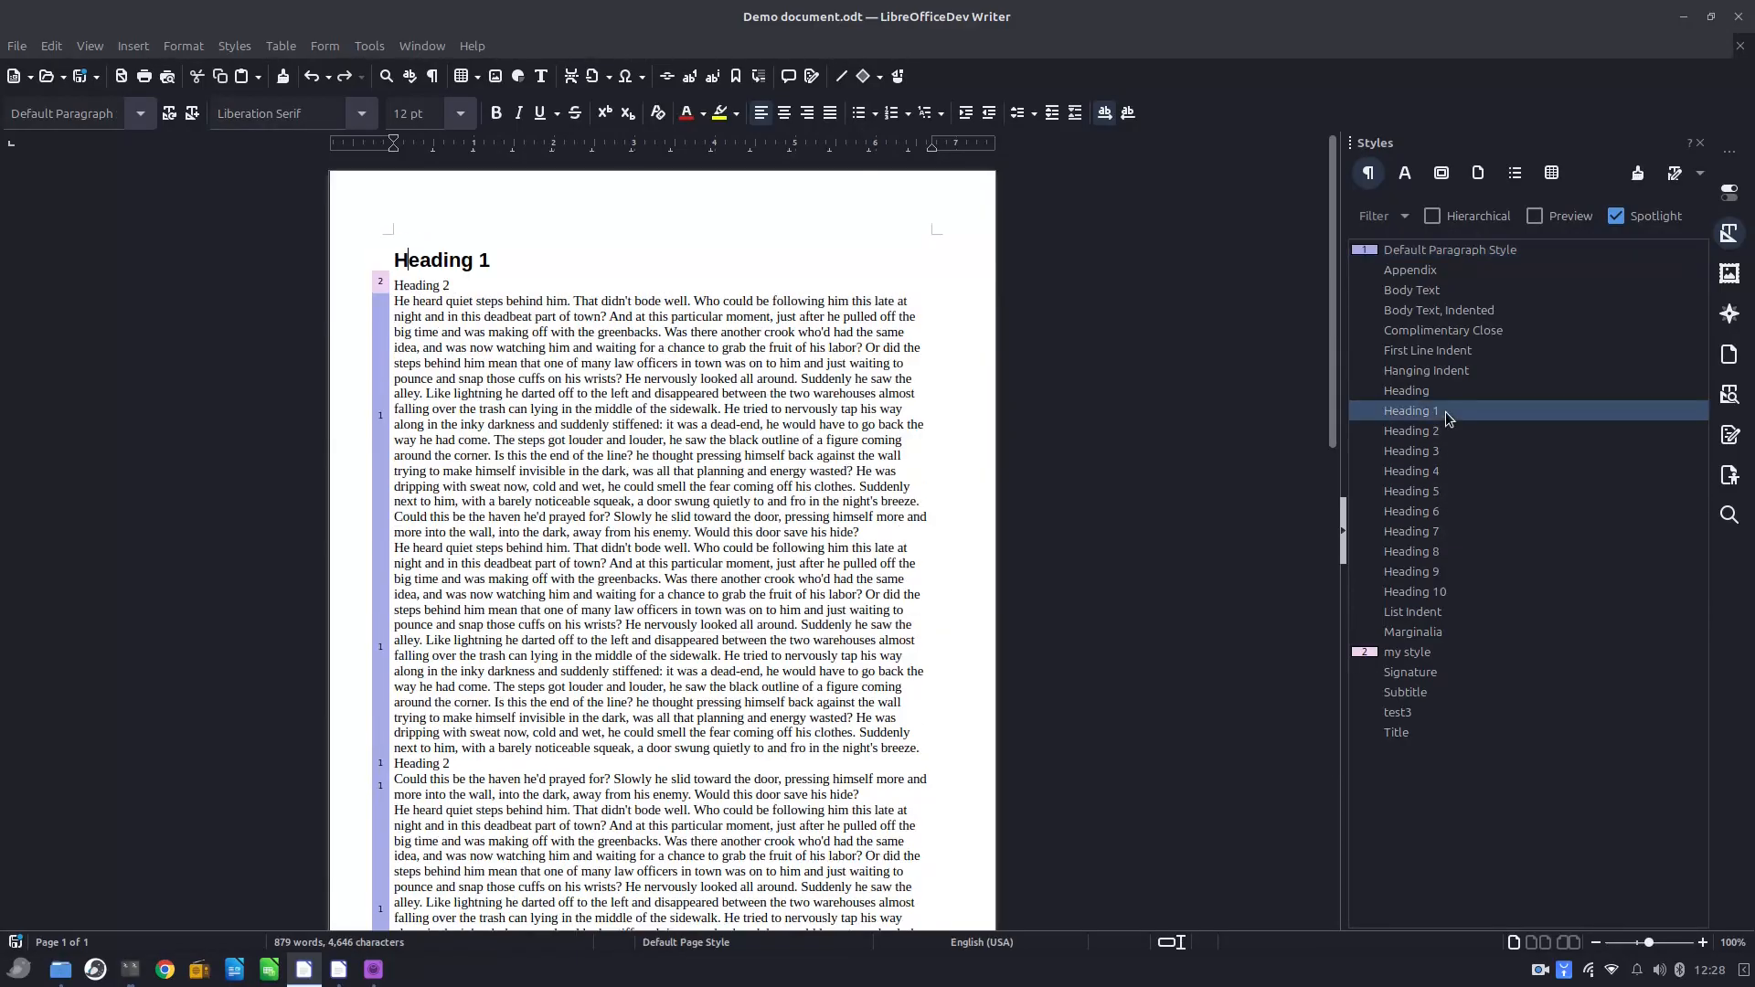
{"action": "left_click", "coordinate": [451, 288]}
{"action": "double_click", "coordinate": [1466, 434]}
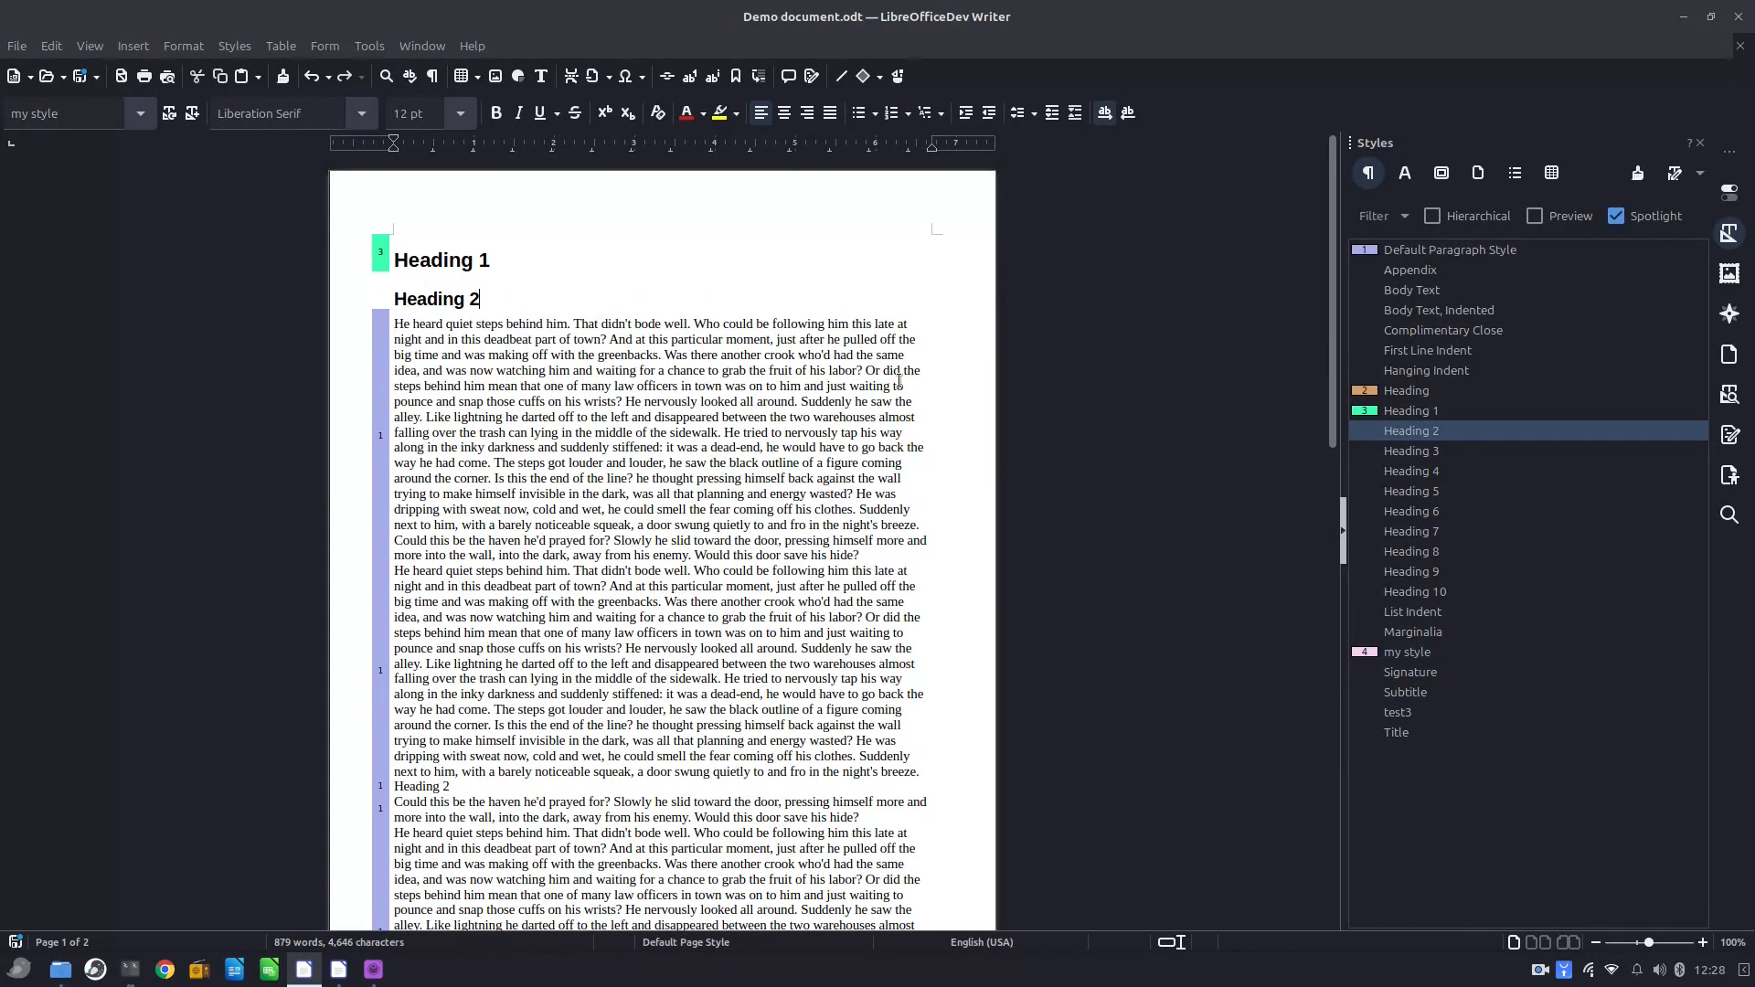
Apply the "Body Text, Indented" style to the two long body paragraphs below the first Heading 2 line.
{"action": "left_click", "coordinate": [611, 339]}
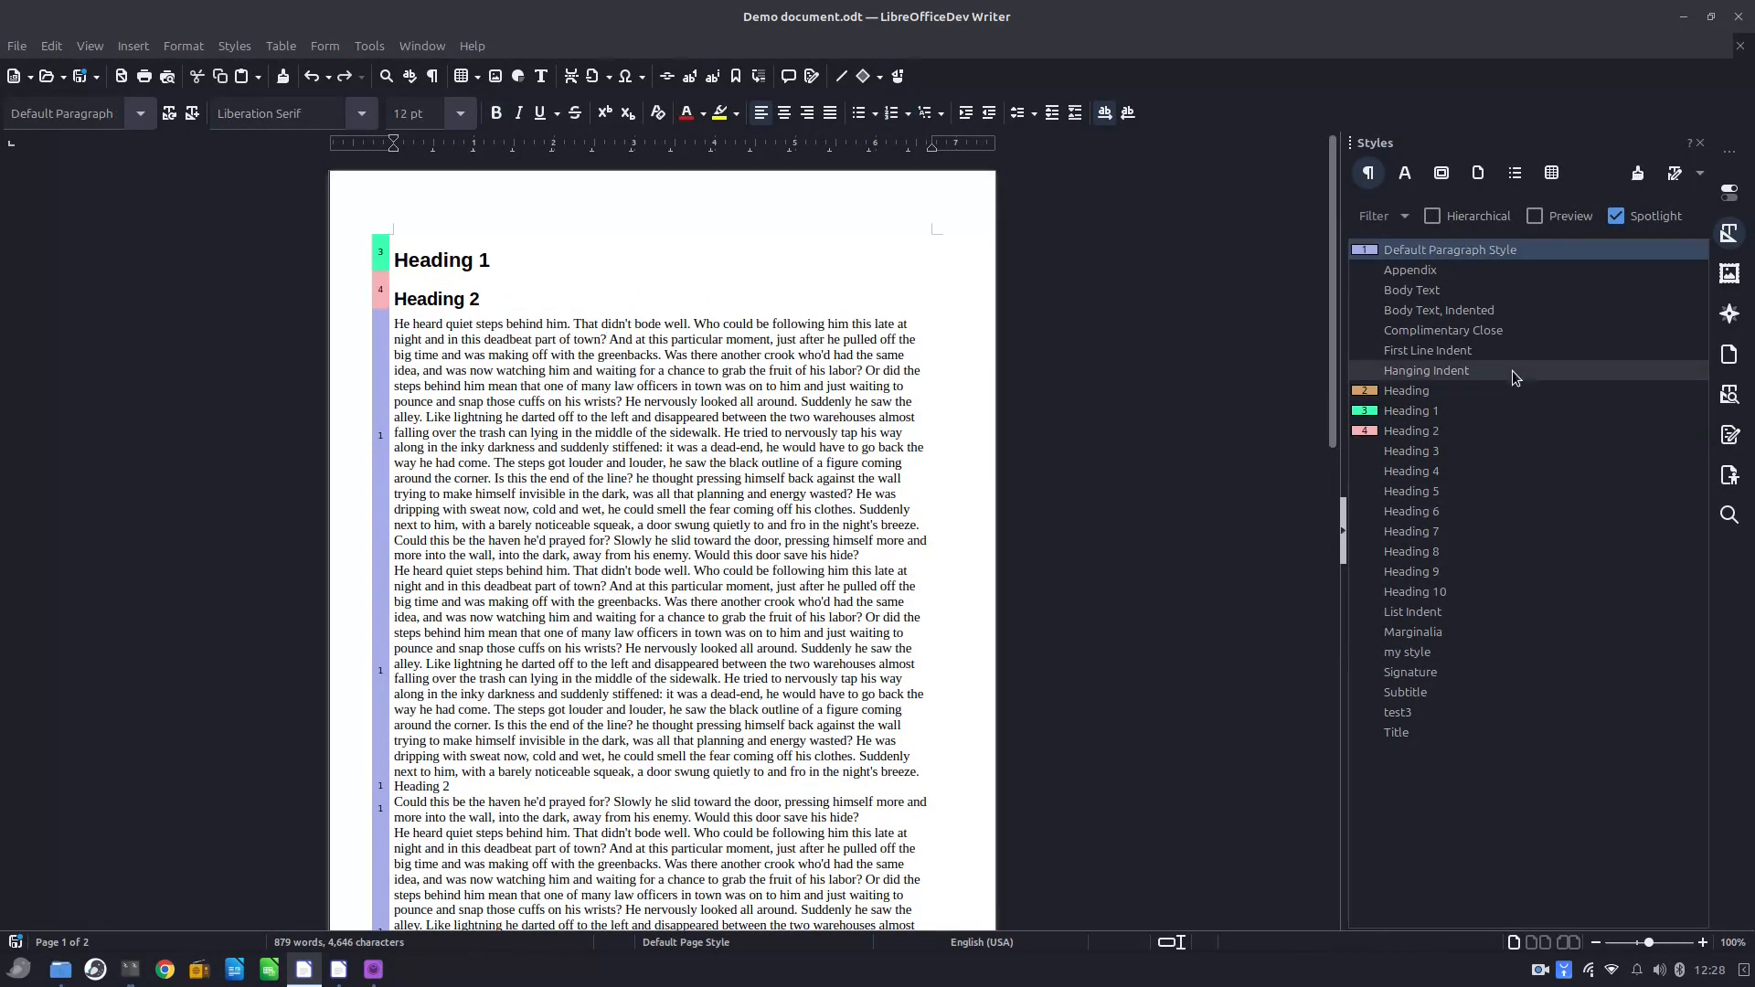
{"action": "double_click", "coordinate": [1446, 310]}
{"action": "scroll", "coordinate": [766, 529], "scroll_direction": "down", "scroll_amount": 3}
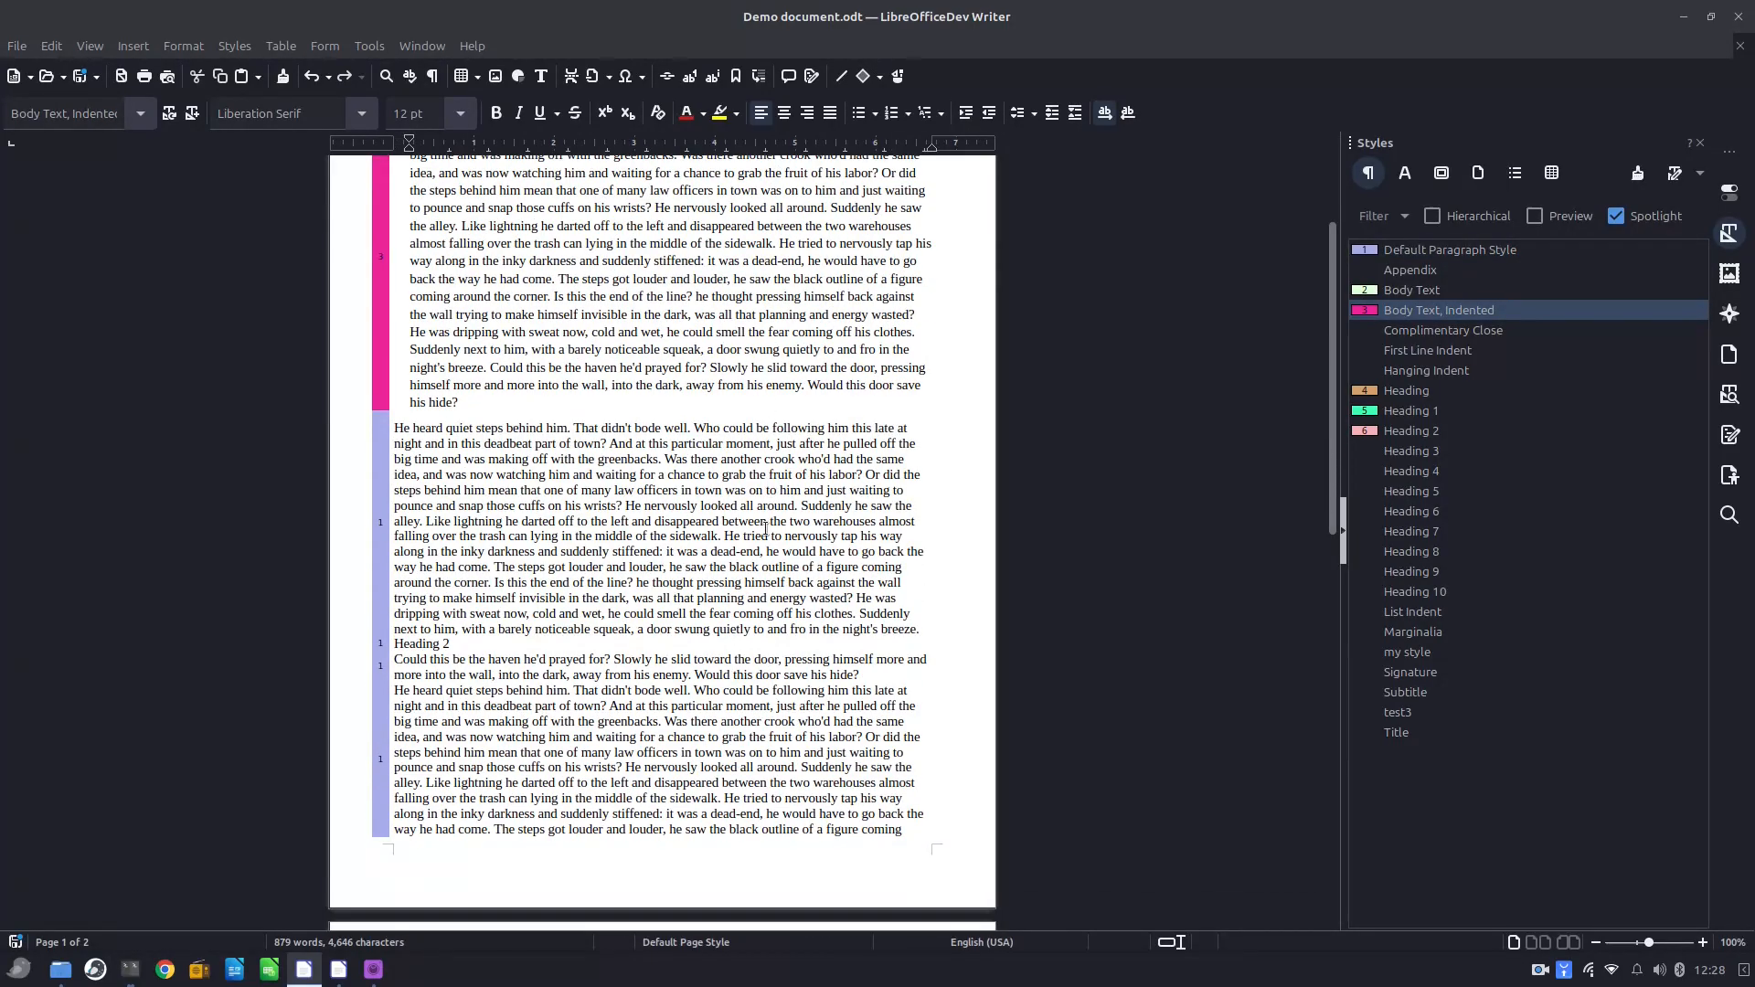
{"action": "left_click", "coordinate": [764, 495]}
{"action": "double_click", "coordinate": [1440, 310]}
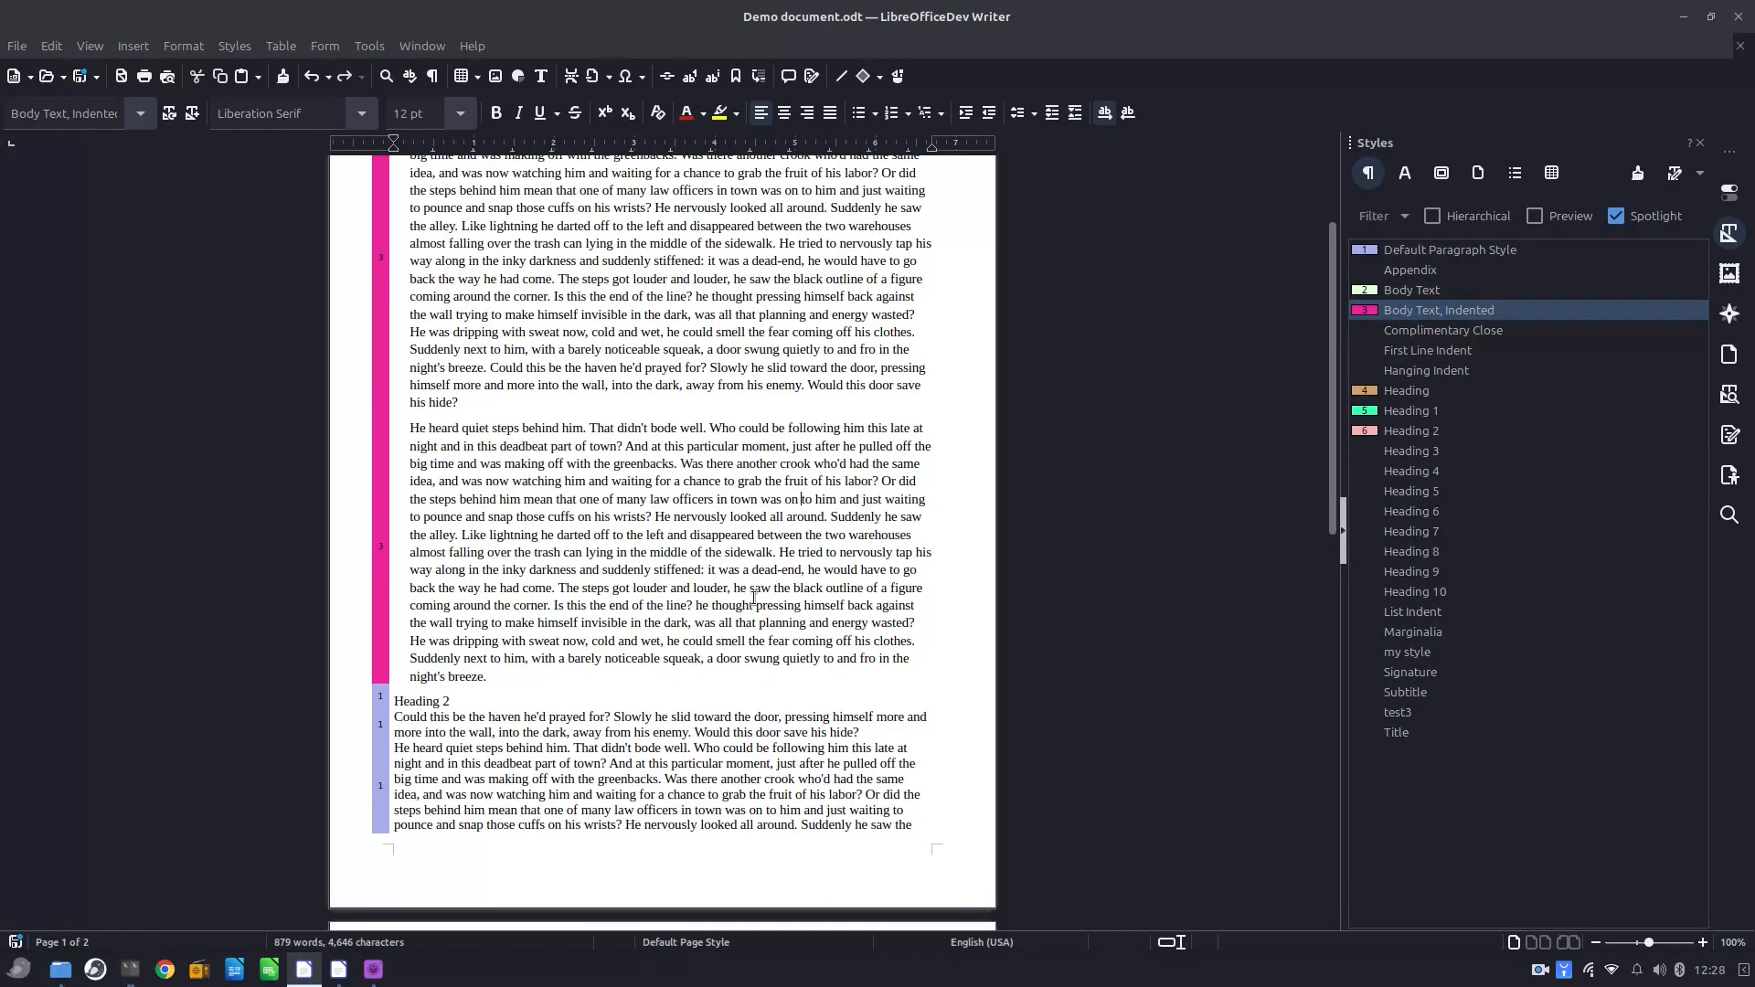
Apply Heading 2 to the second "Heading 2" line and "Body Text, Indented" to all the paragraphs beneath it.
{"action": "scroll", "coordinate": [754, 599], "scroll_direction": "down", "scroll_amount": 3}
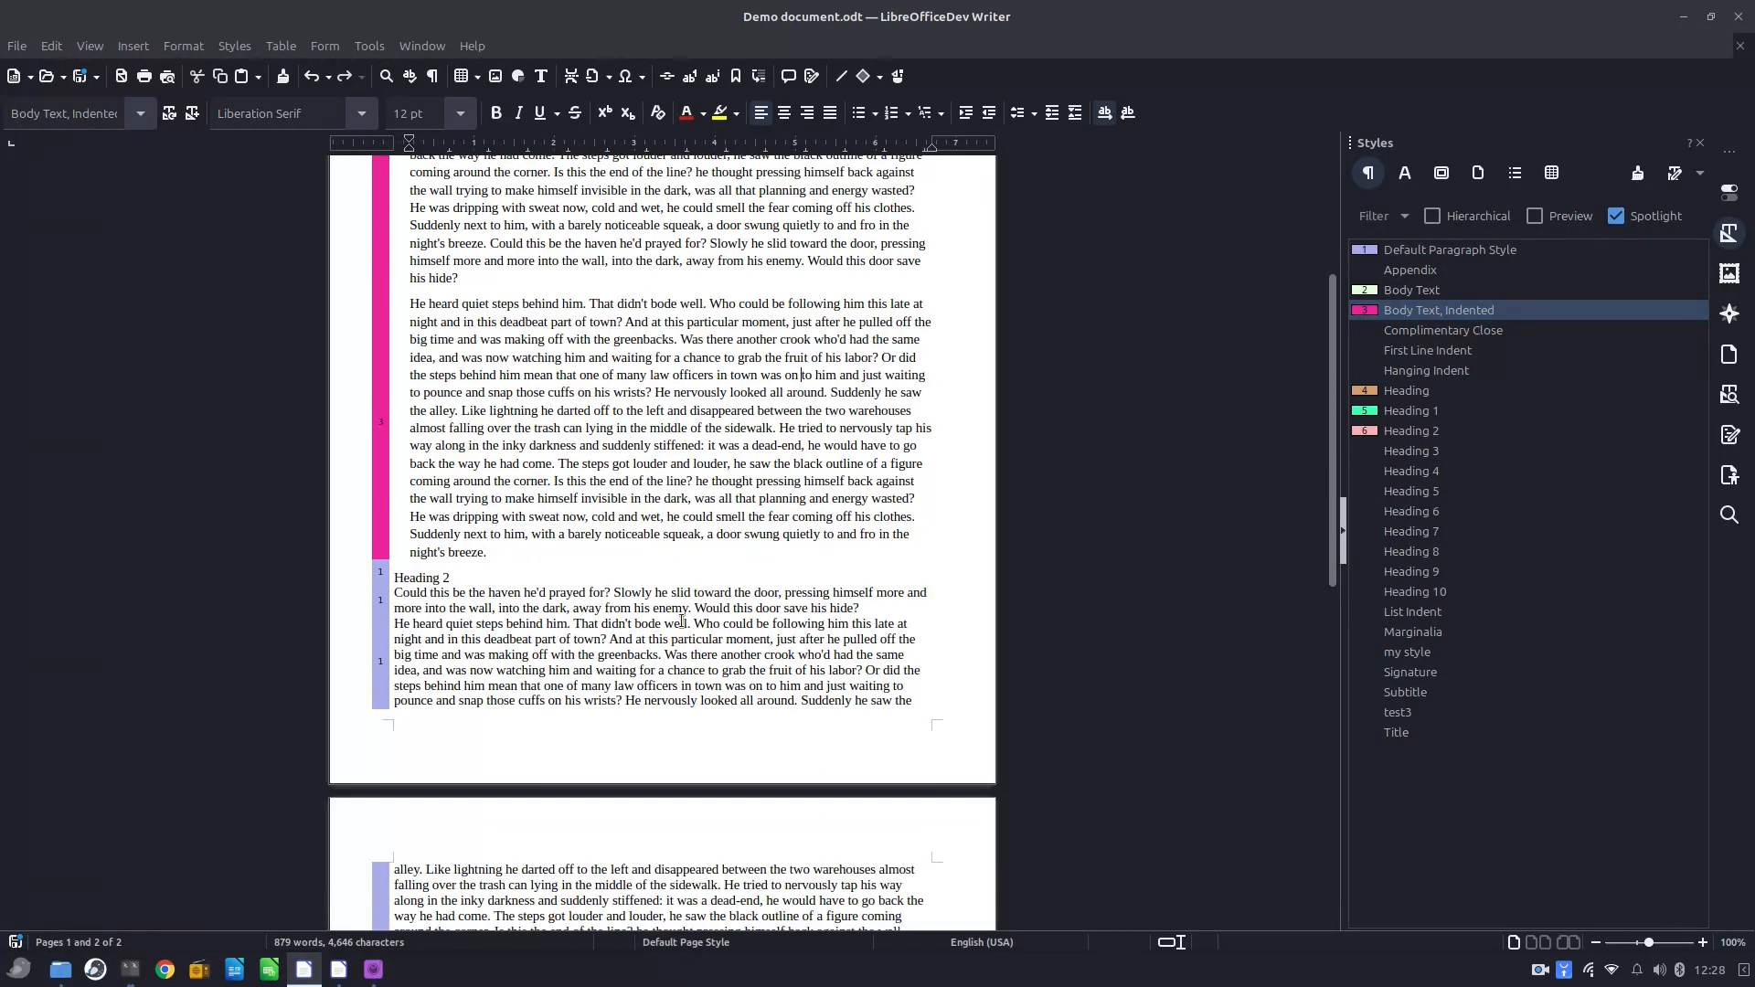
{"action": "double_click", "coordinate": [1425, 432]}
{"action": "scroll", "coordinate": [604, 669], "scroll_direction": "down", "scroll_amount": 5}
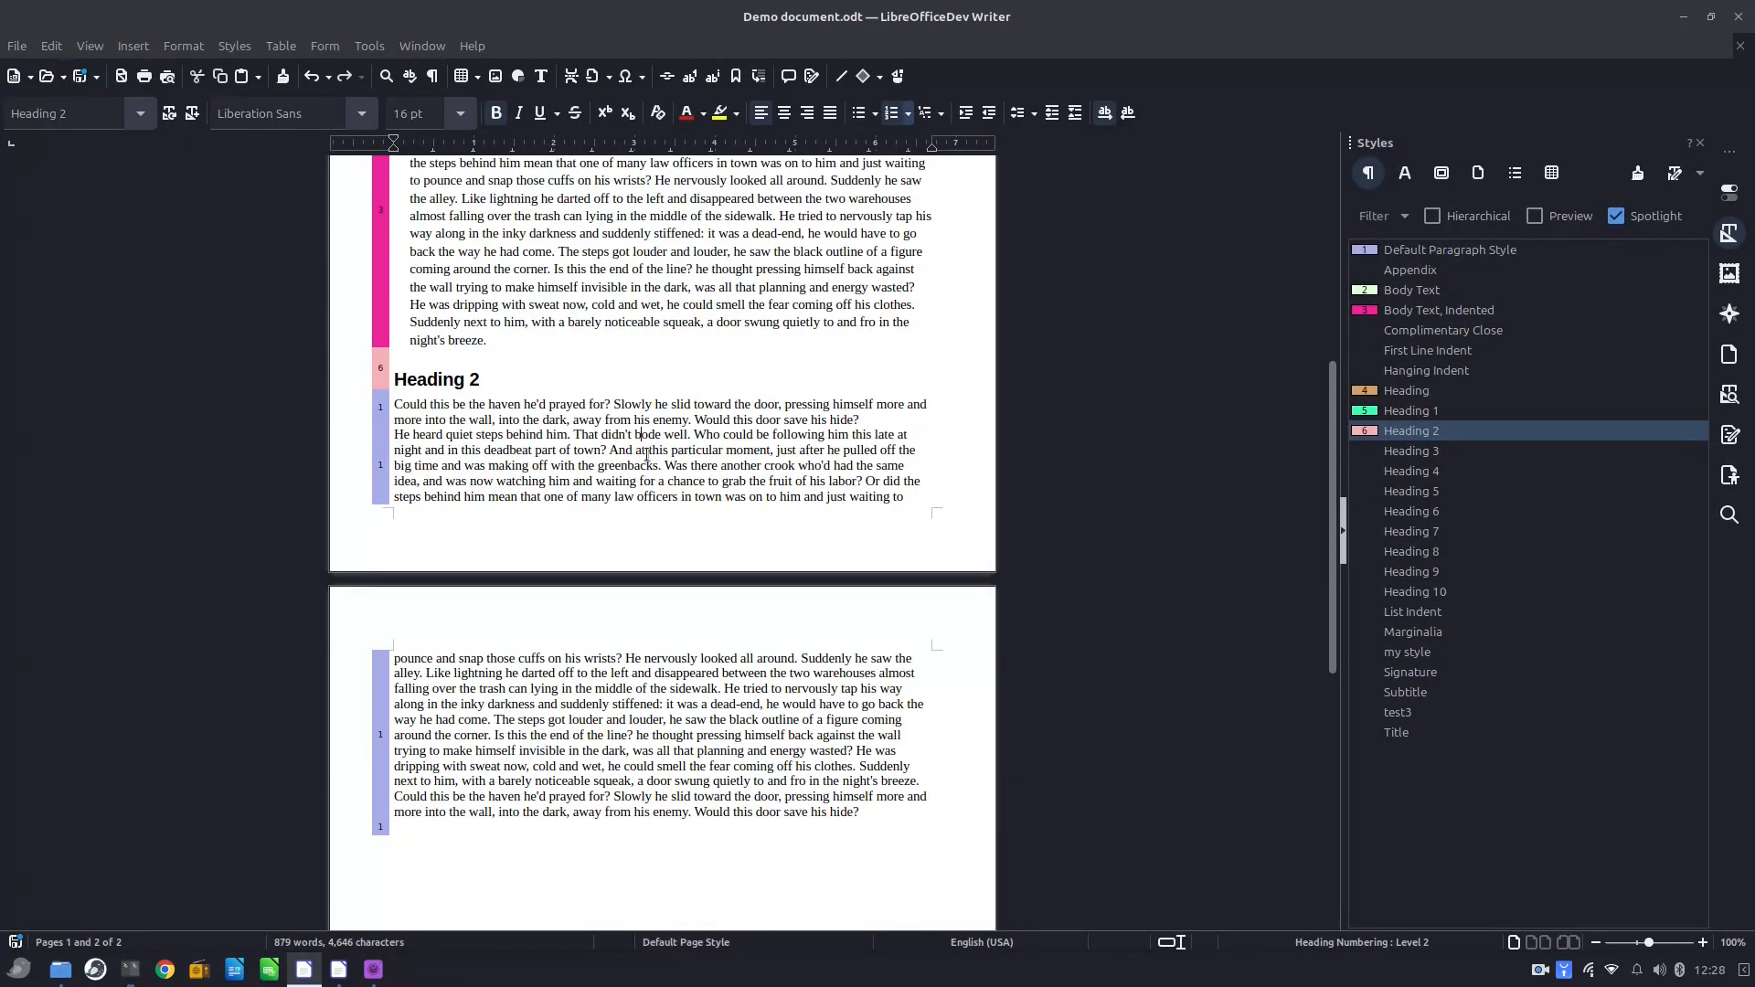
{"action": "left_click_drag", "start_coordinate": [640, 420], "coordinate": [657, 837]}
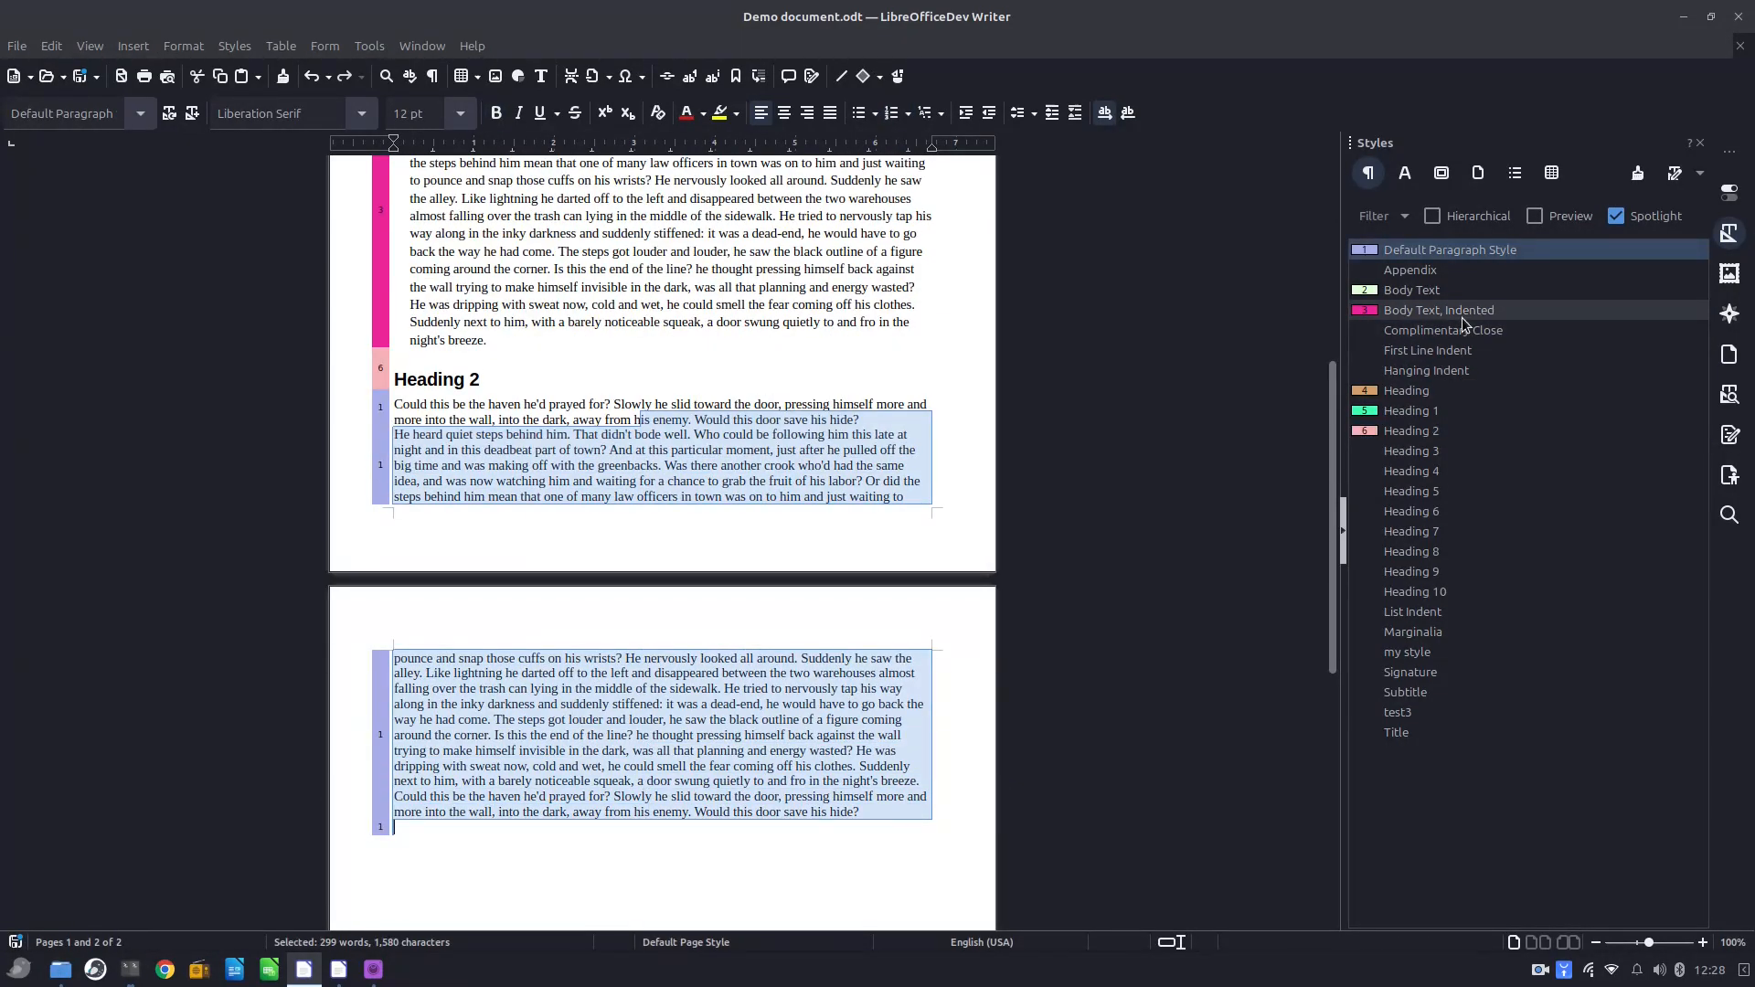
{"action": "double_click", "coordinate": [1462, 317]}
Split the first body paragraph before "Could this be the haven he'd prayed for?" and dismiss the autocorrection notice.
{"action": "scroll", "coordinate": [723, 424], "scroll_direction": "up", "scroll_amount": 5}
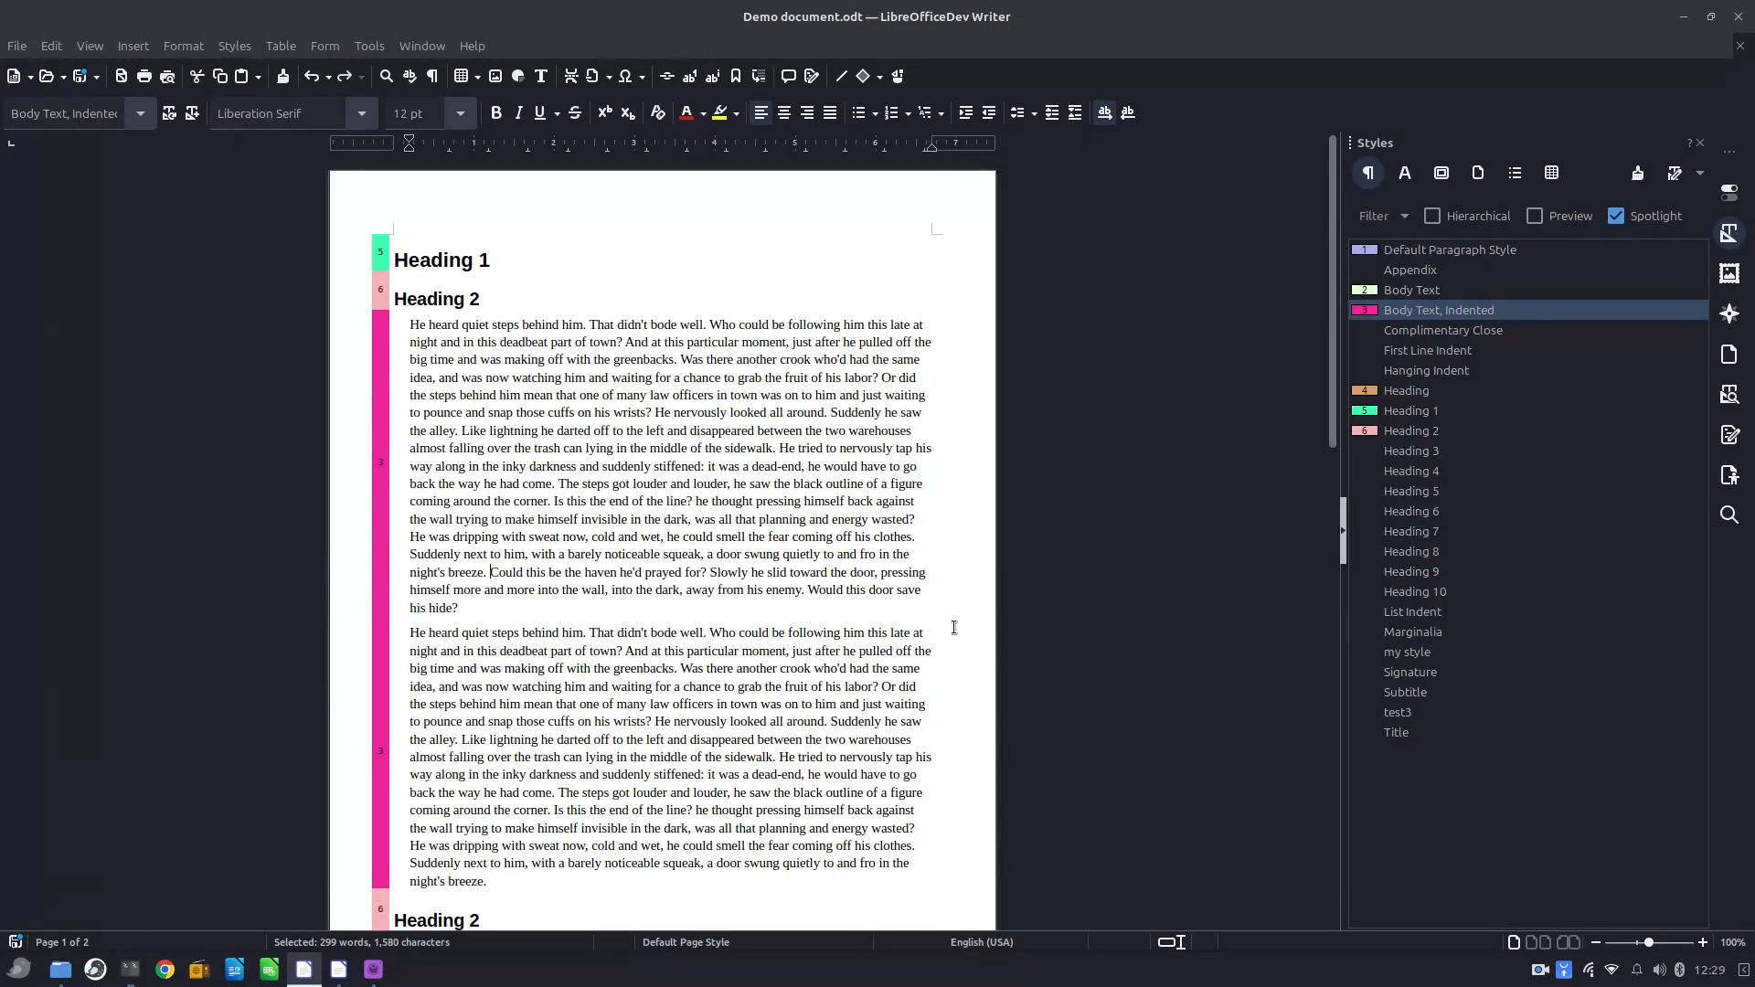
{"action": "key", "text": "Return"}
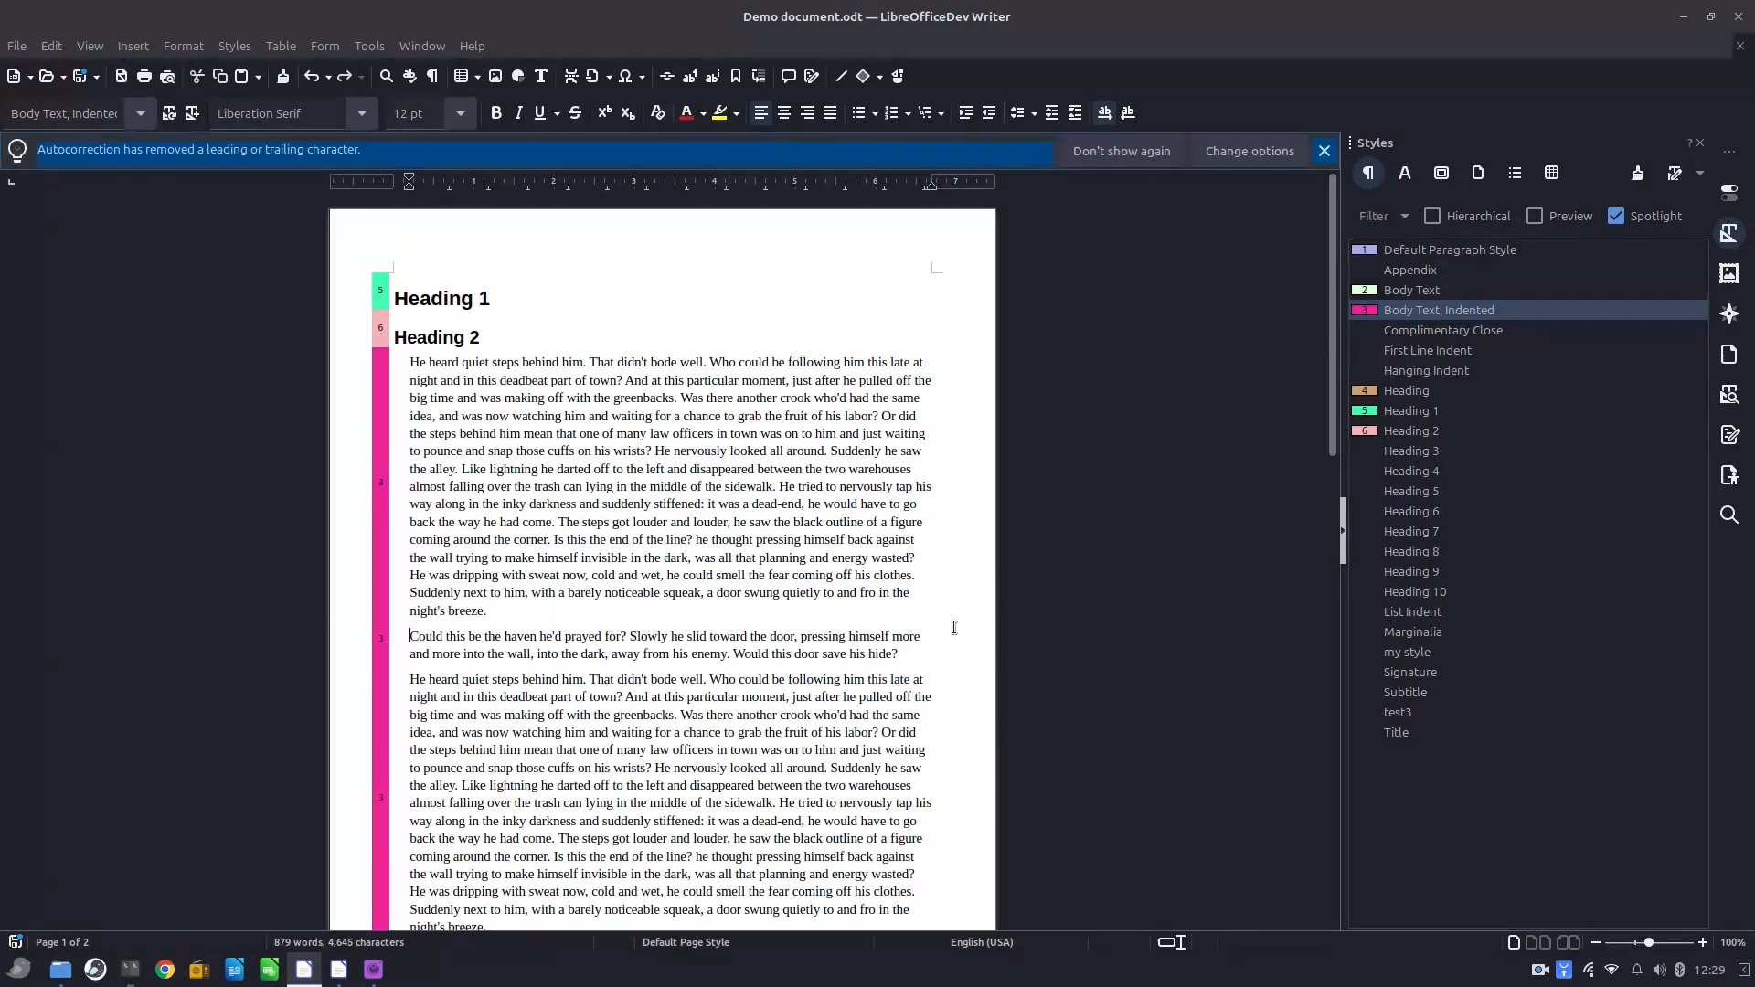
{"action": "left_click", "coordinate": [1321, 149]}
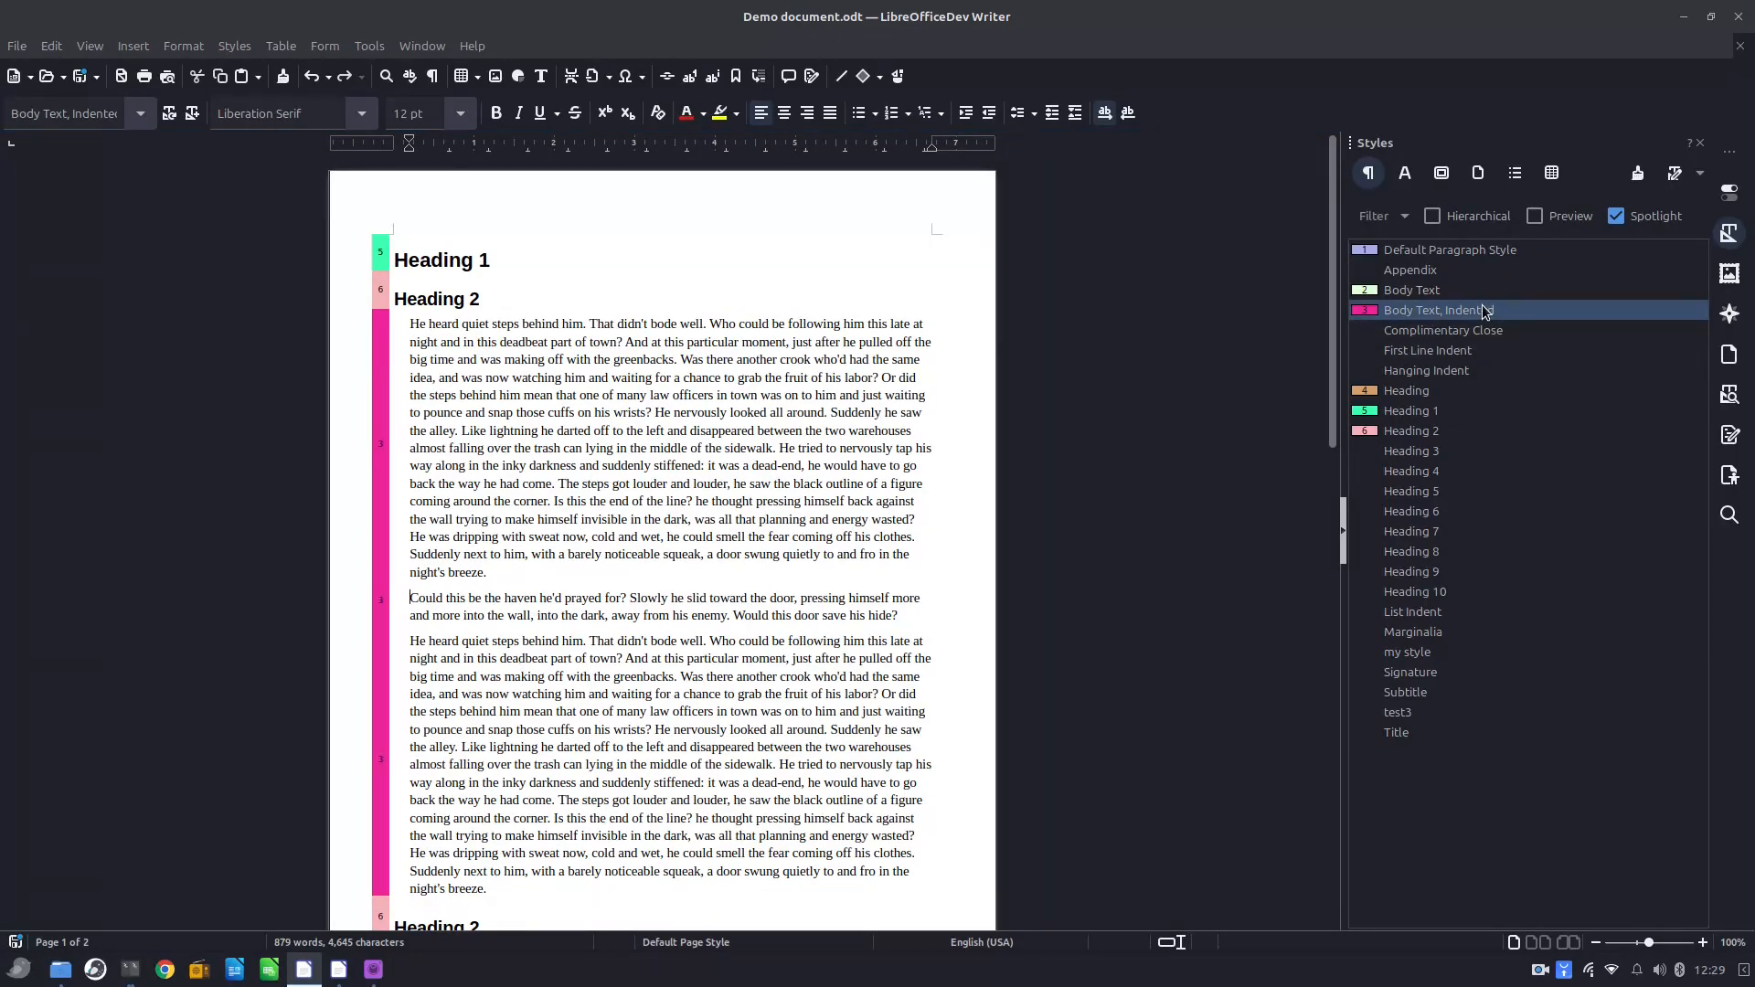
Apply the "test3" style to the short "Could this be the haven" paragraphs on the first page.
{"action": "left_click", "coordinate": [1404, 216]}
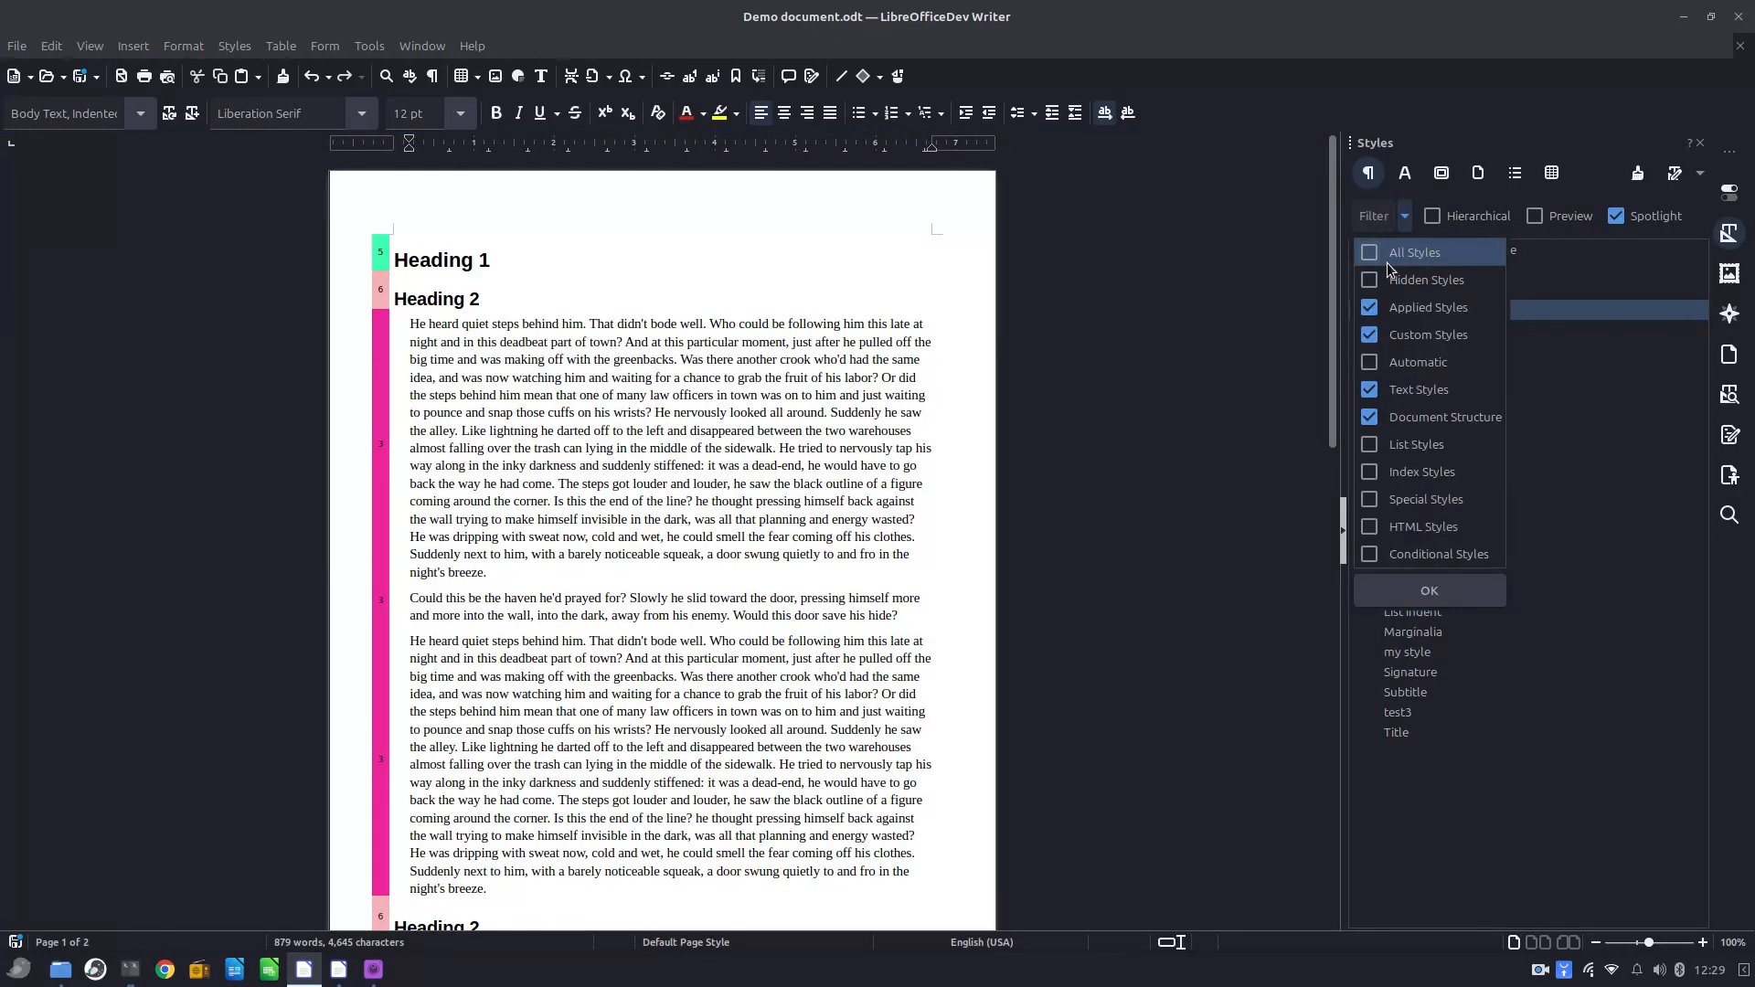
{"action": "left_click", "coordinate": [1526, 616]}
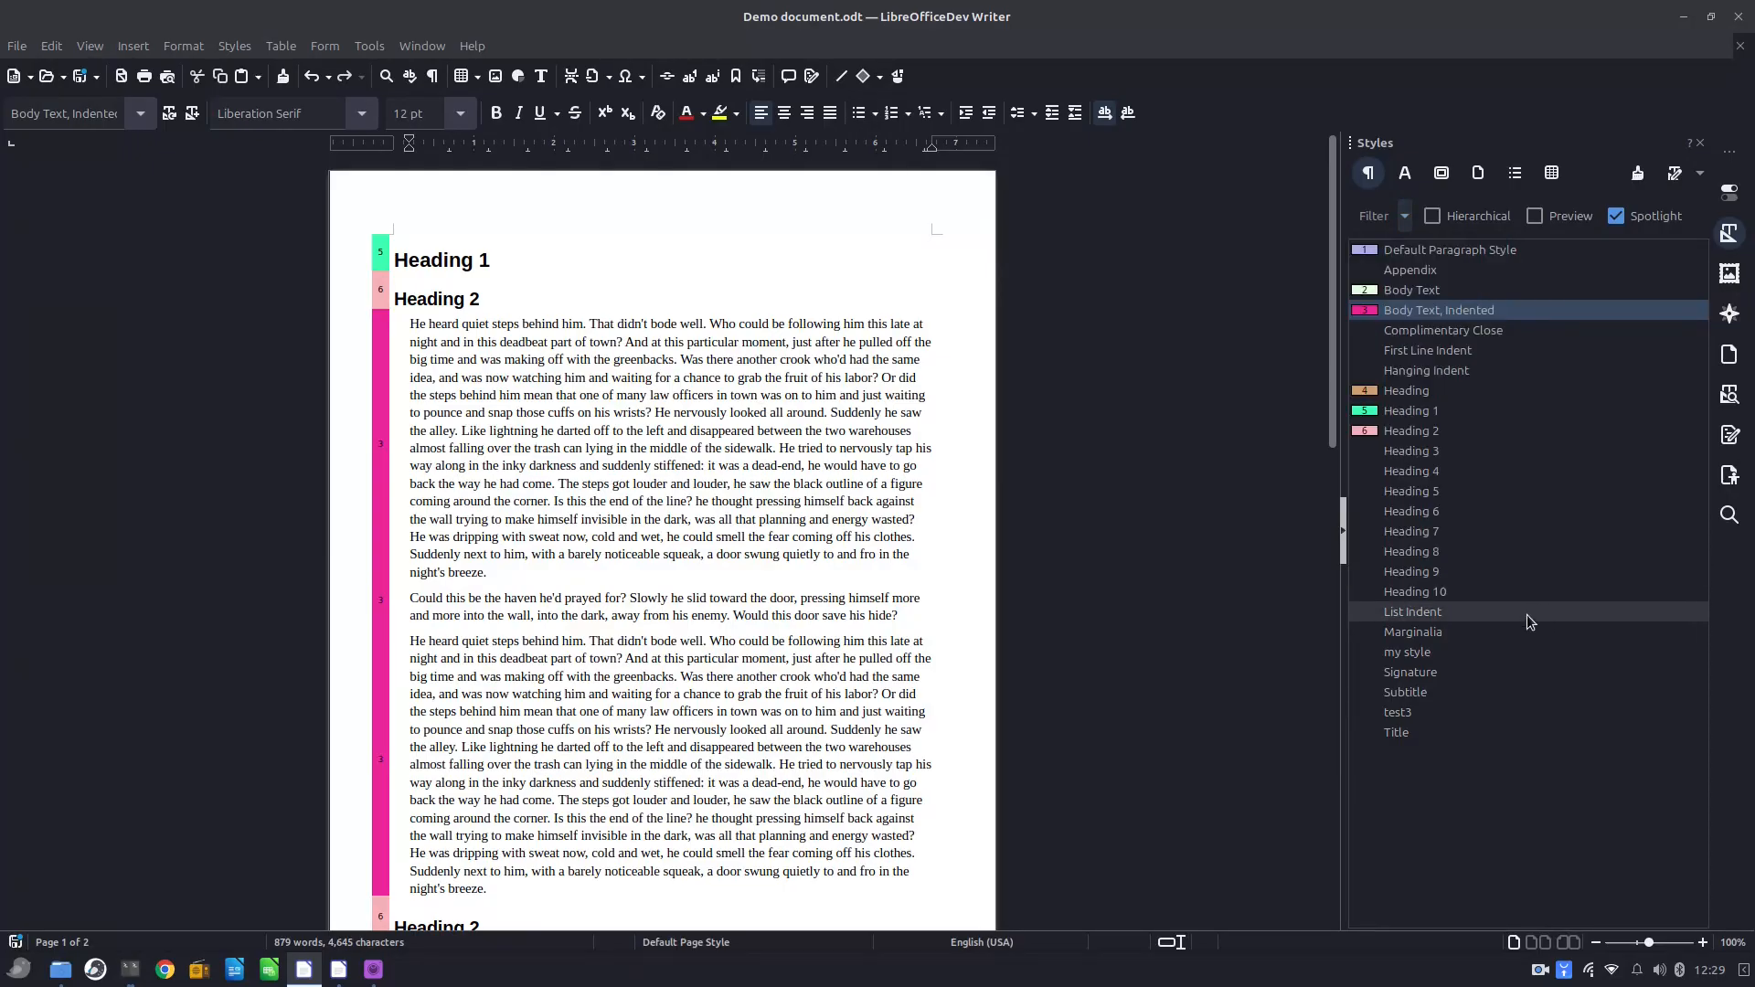
{"action": "double_click", "coordinate": [1428, 719]}
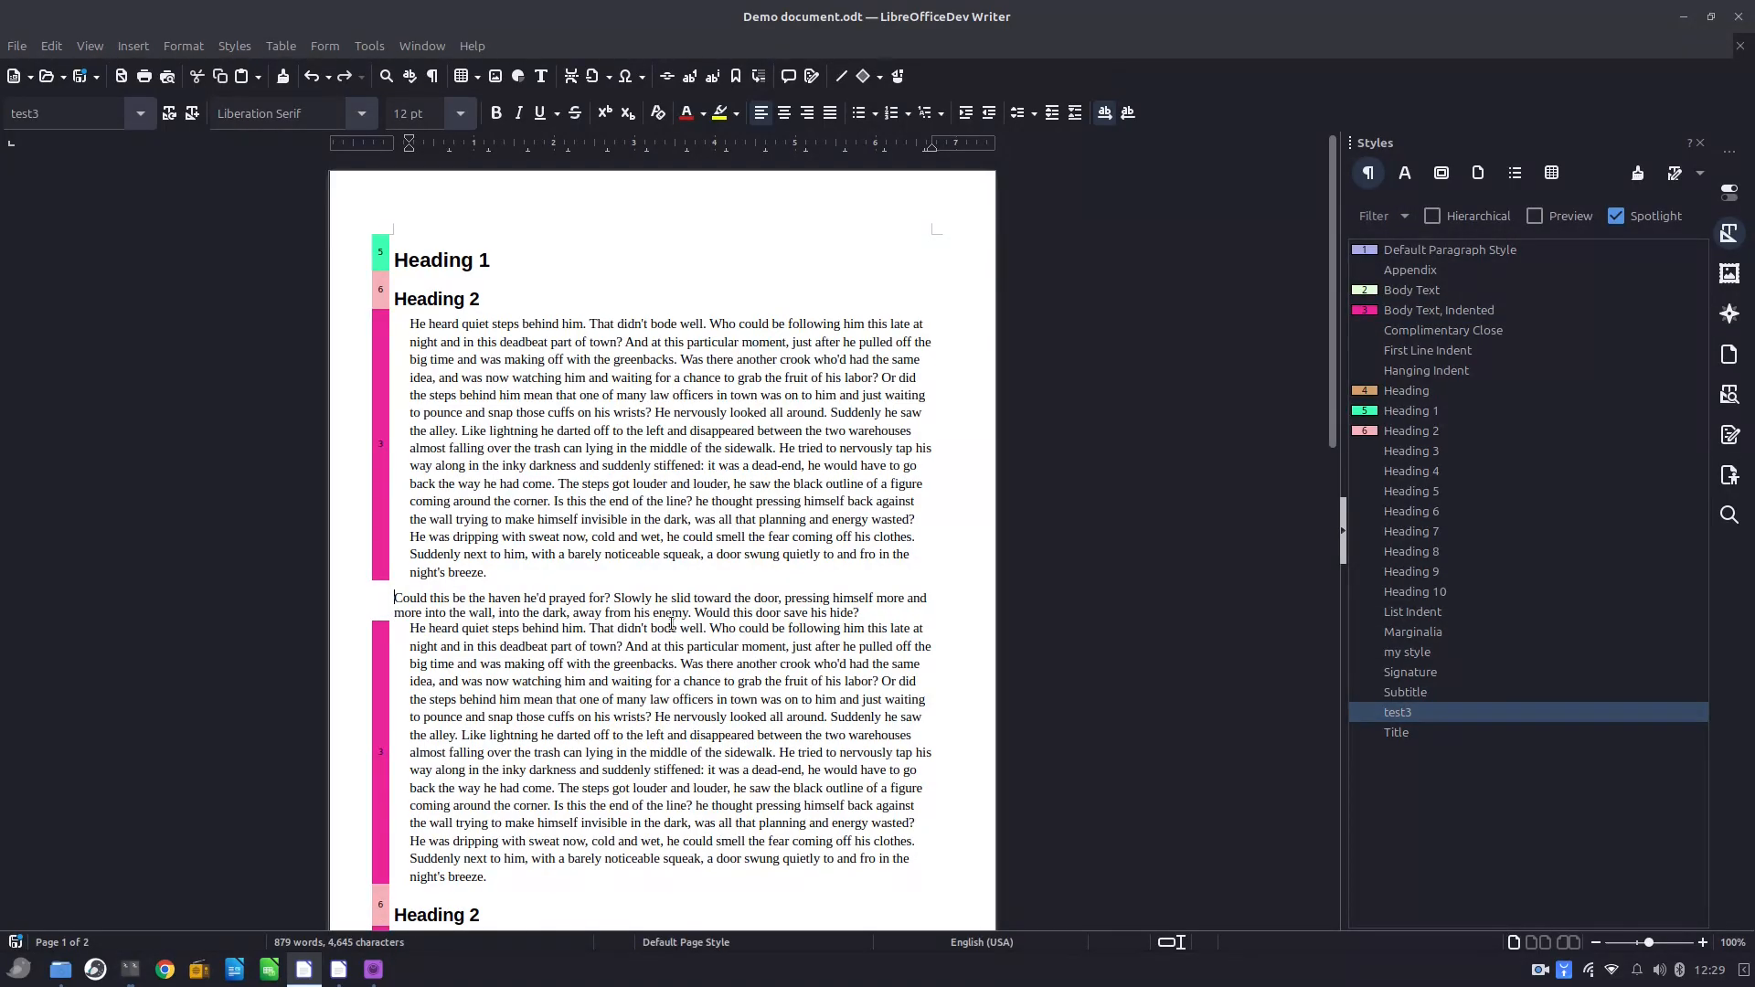
{"action": "scroll", "coordinate": [619, 610], "scroll_direction": "down", "scroll_amount": 10}
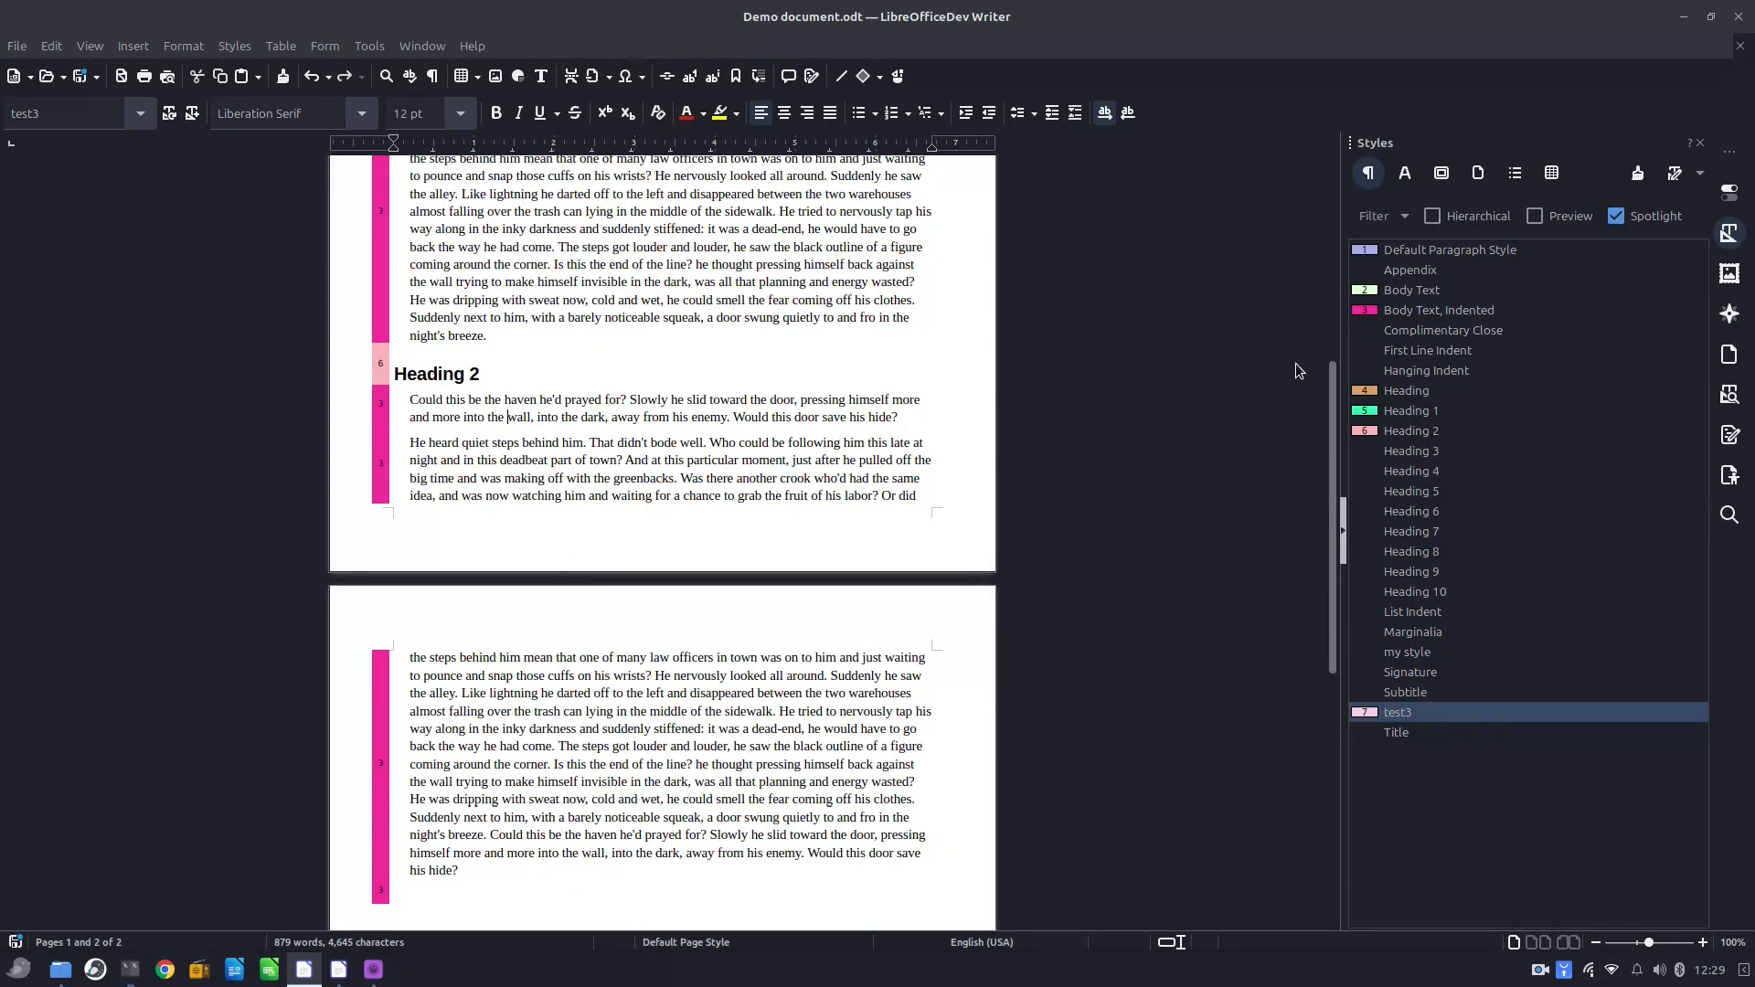
{"action": "double_click", "coordinate": [1429, 711]}
{"action": "scroll", "coordinate": [686, 386], "scroll_direction": "up", "scroll_amount": 6}
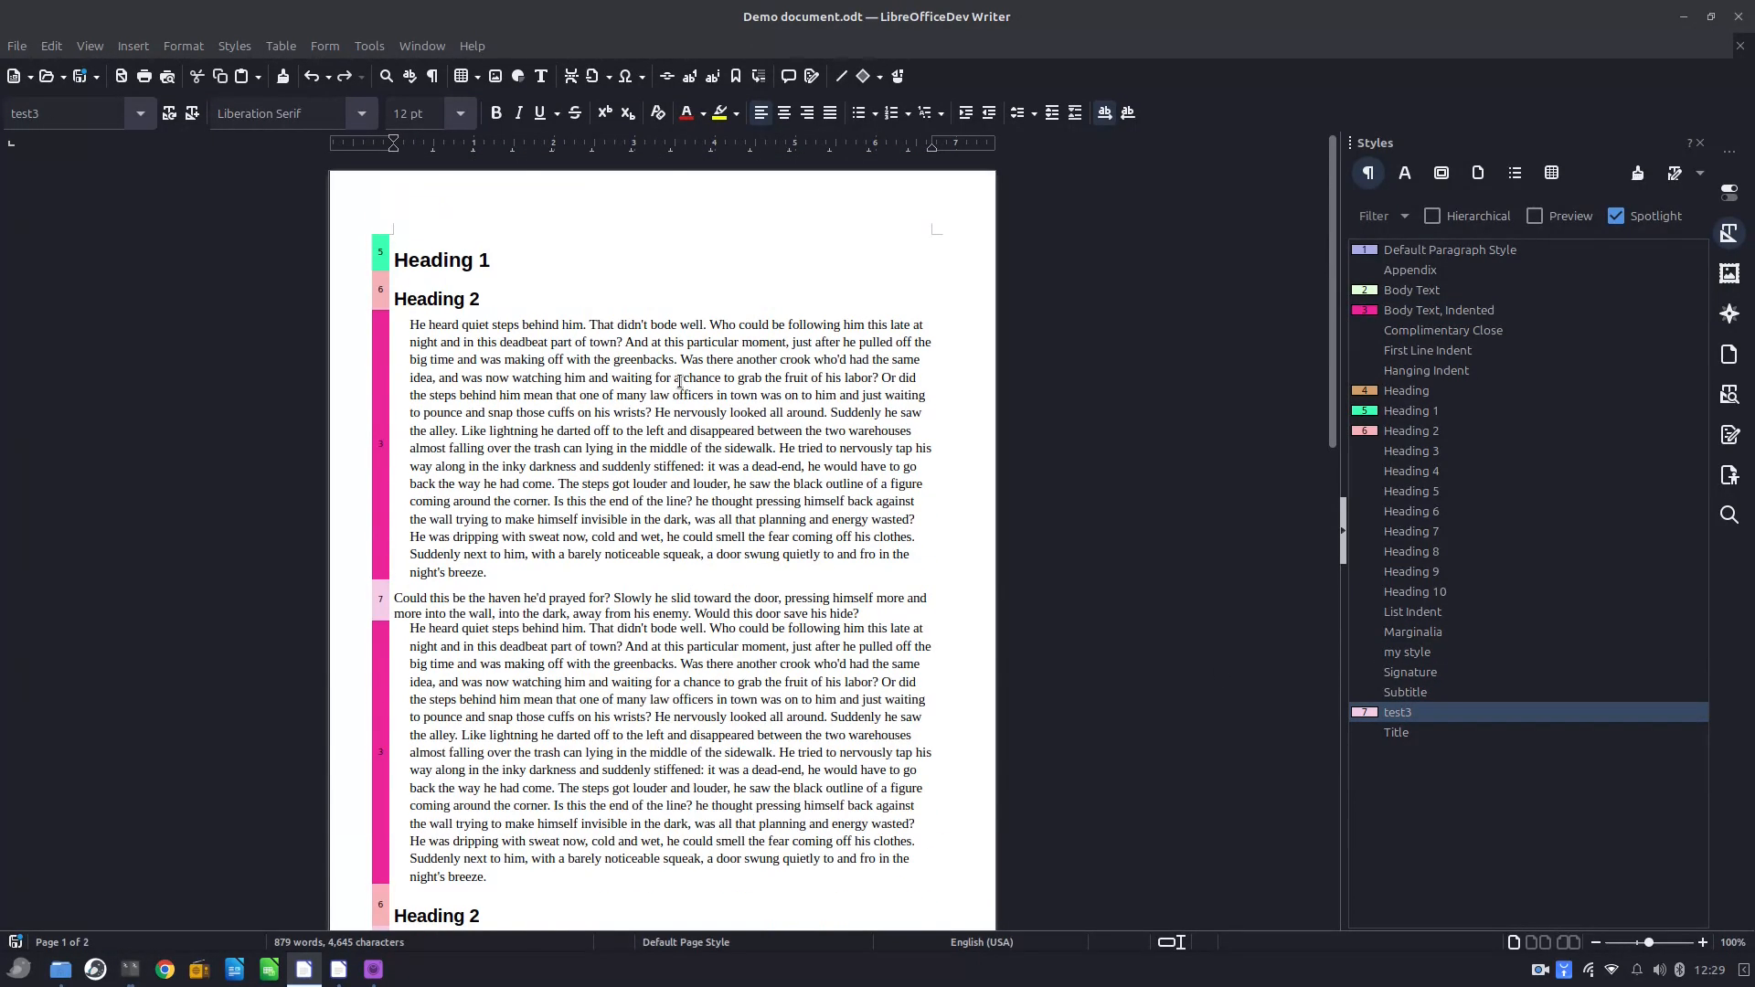
Turn off Spotlight, view the paragraph styles with Preview on, and turn Preview off again.
{"action": "left_click", "coordinate": [1616, 216]}
{"action": "left_click", "coordinate": [1535, 215]}
{"action": "scroll", "coordinate": [1578, 393], "scroll_direction": "up", "scroll_amount": 3}
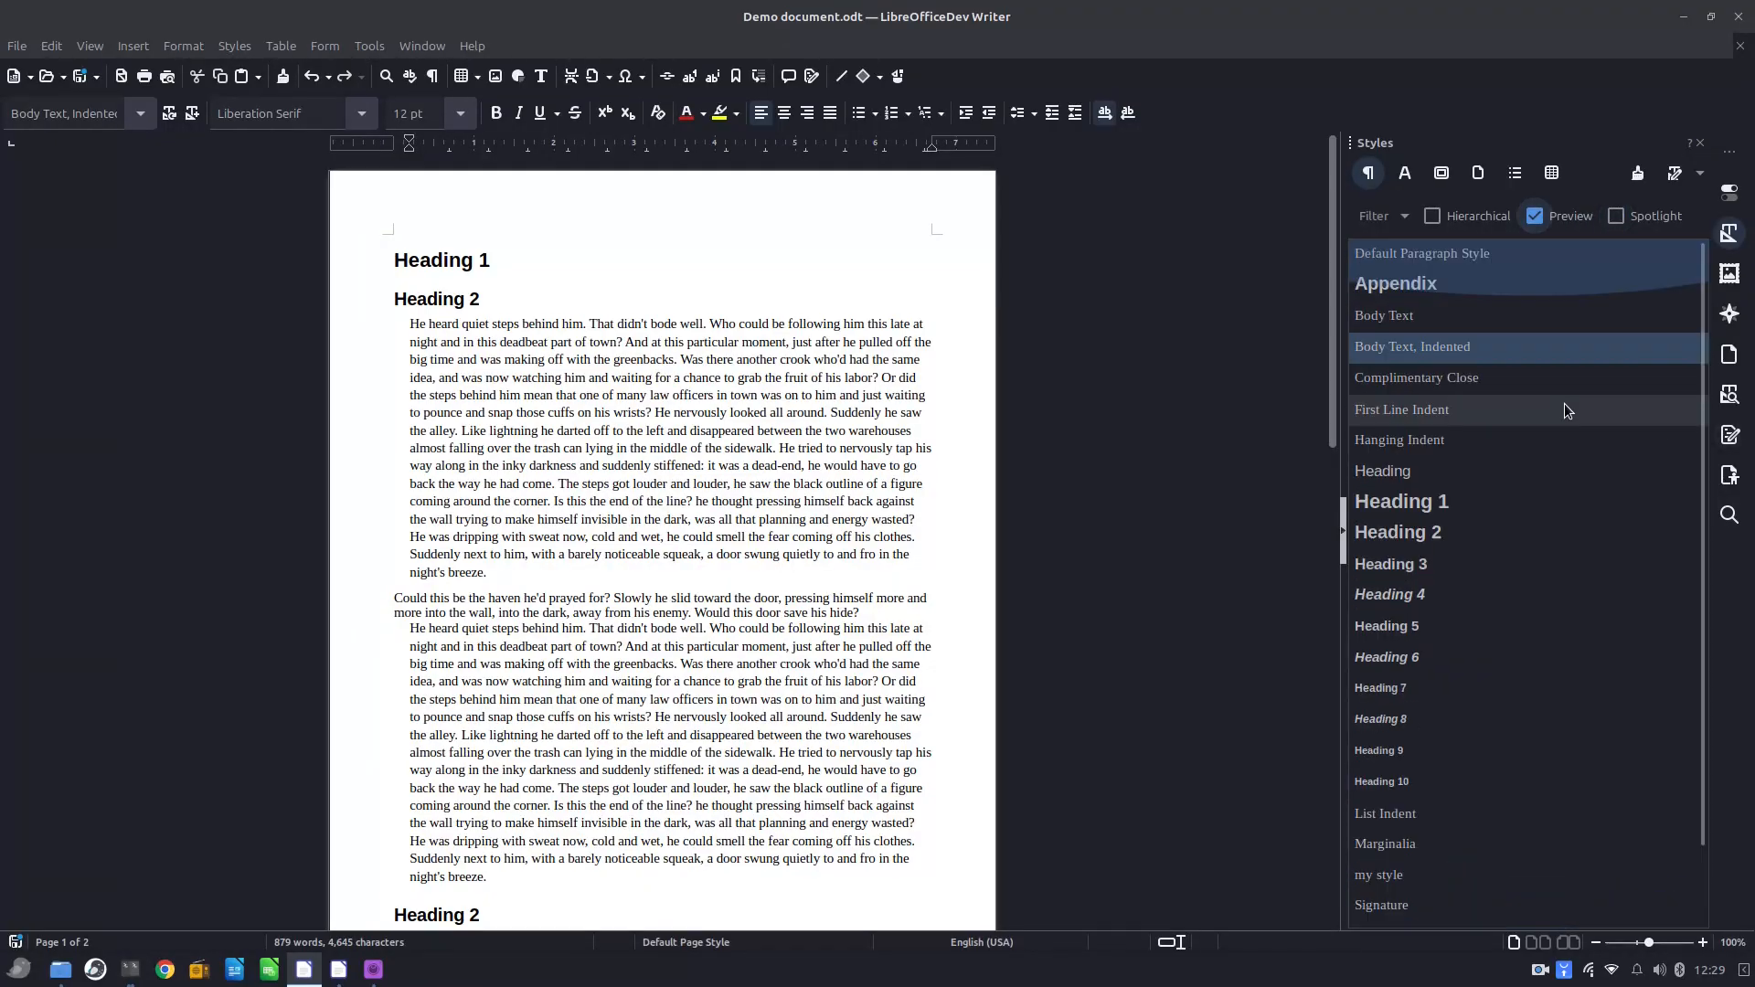
{"action": "left_click", "coordinate": [1538, 218]}
Remove Document Structure and Text Styles from the paragraph style filter.
{"action": "left_click", "coordinate": [1400, 219]}
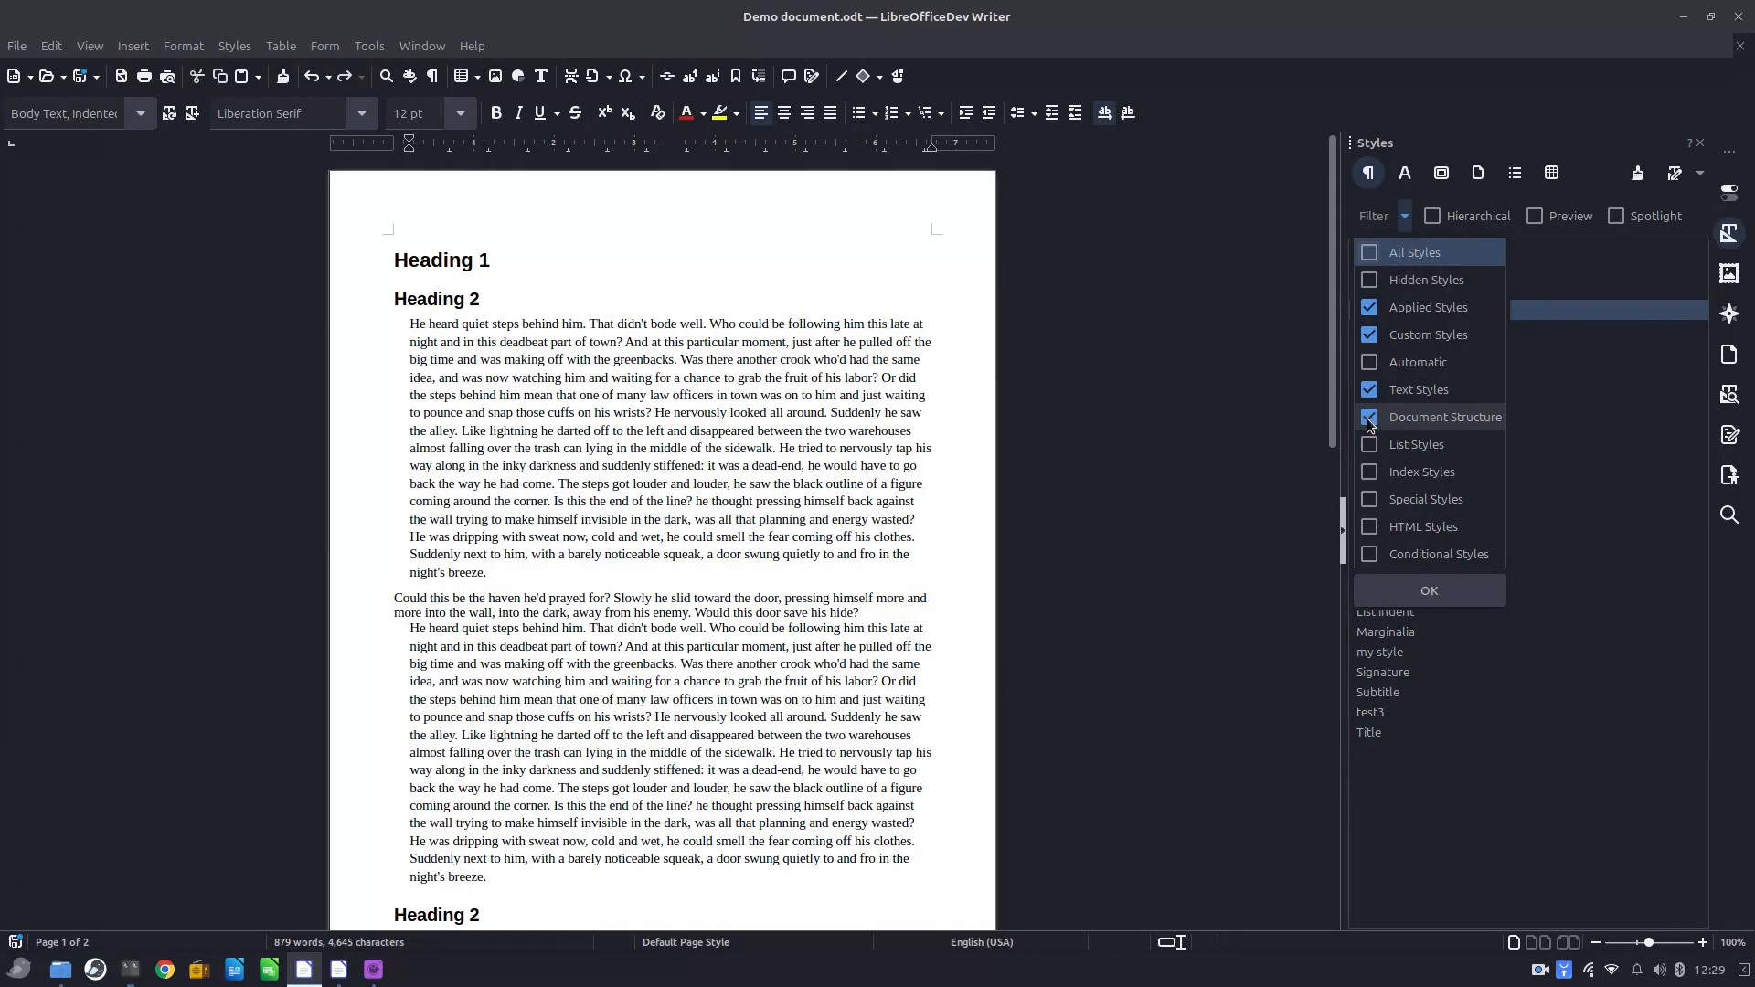
{"action": "left_click", "coordinate": [1429, 590]}
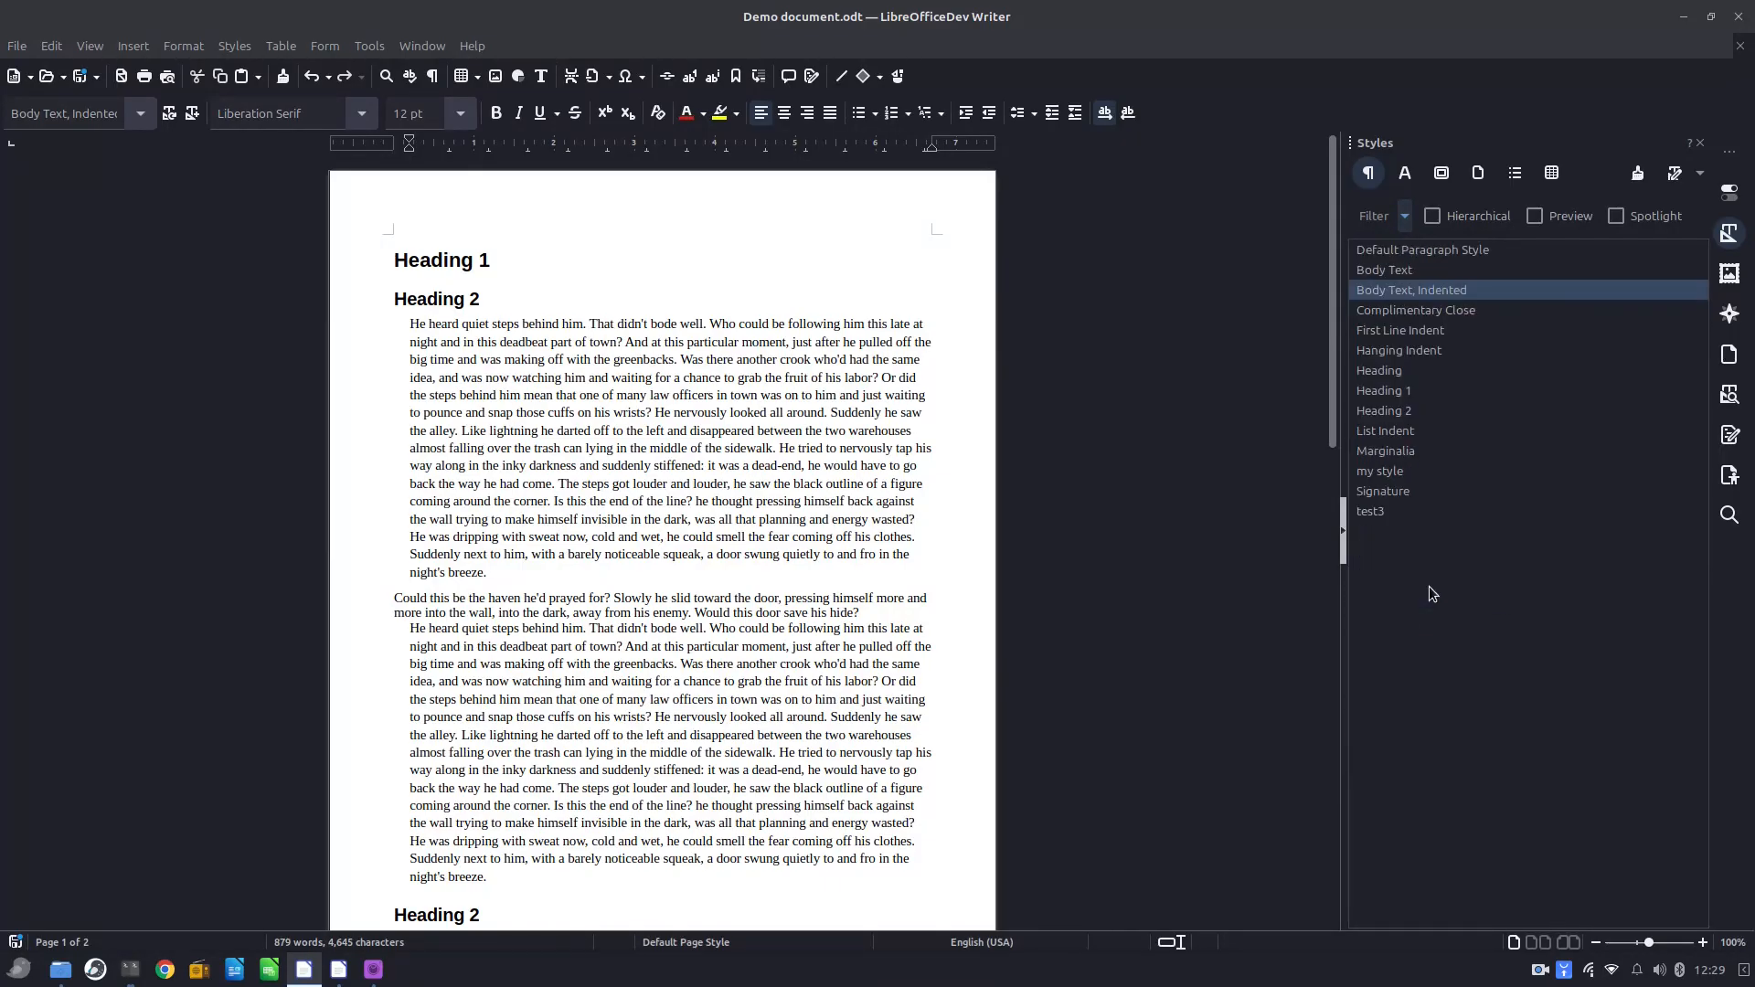
{"action": "left_click", "coordinate": [1404, 218]}
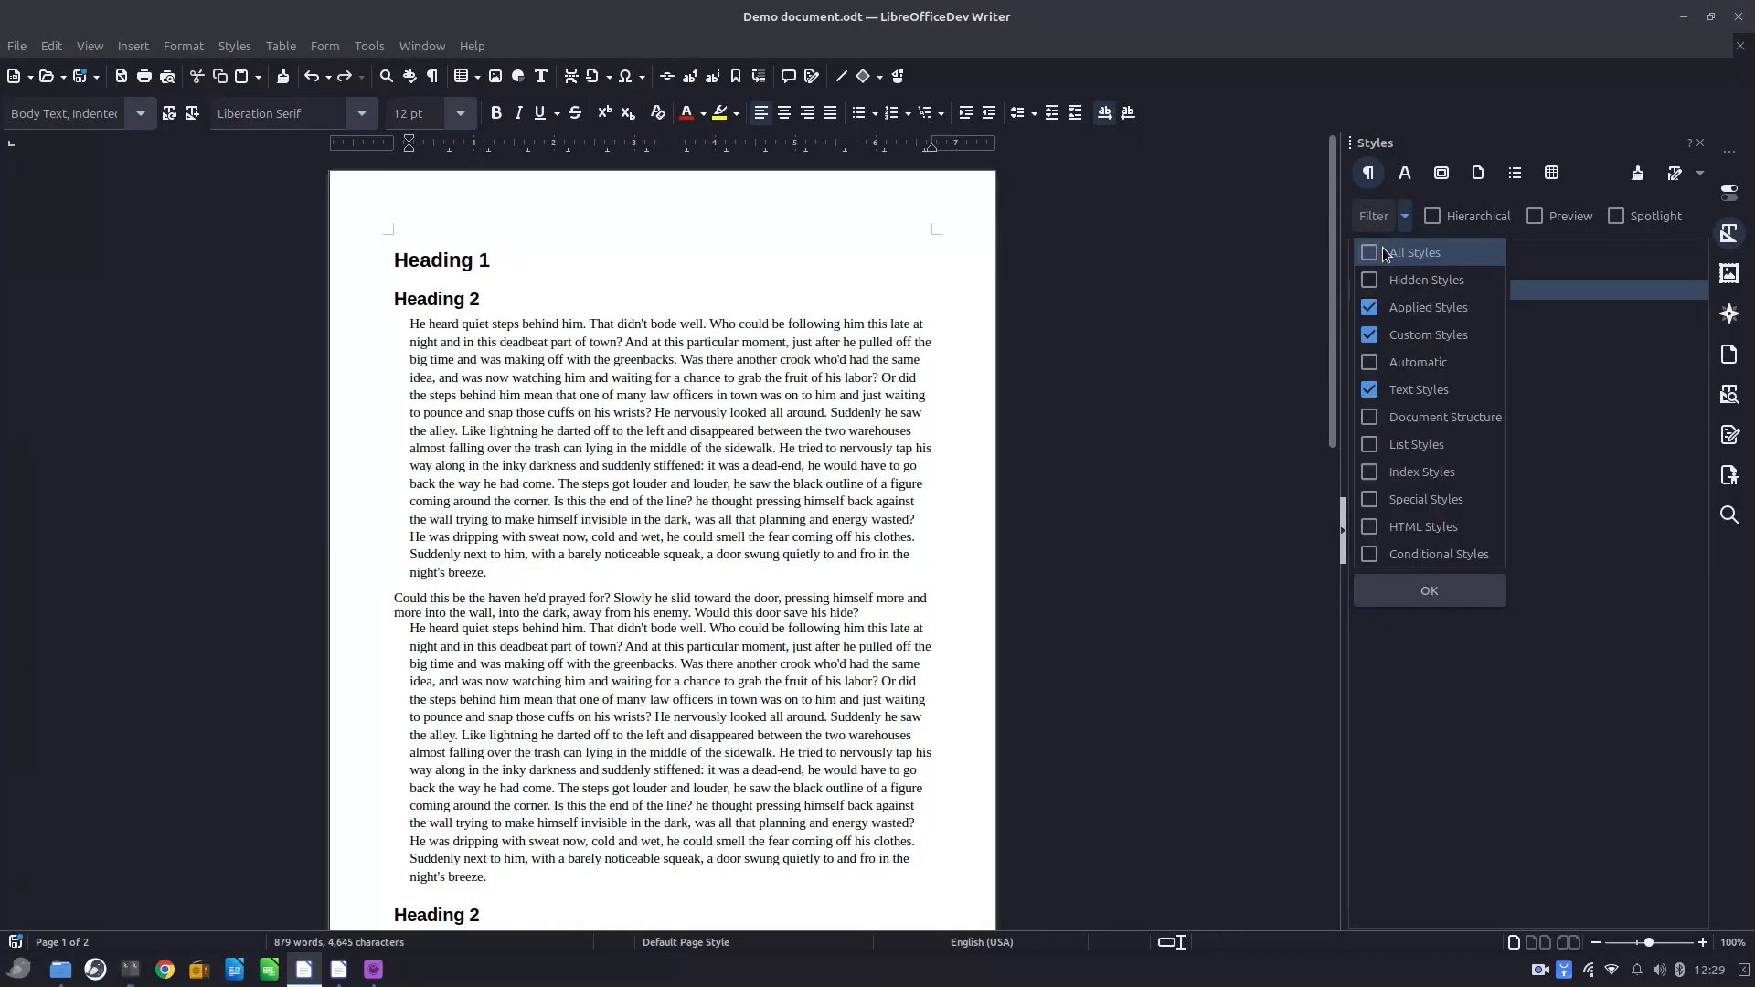
{"action": "left_click", "coordinate": [1374, 389]}
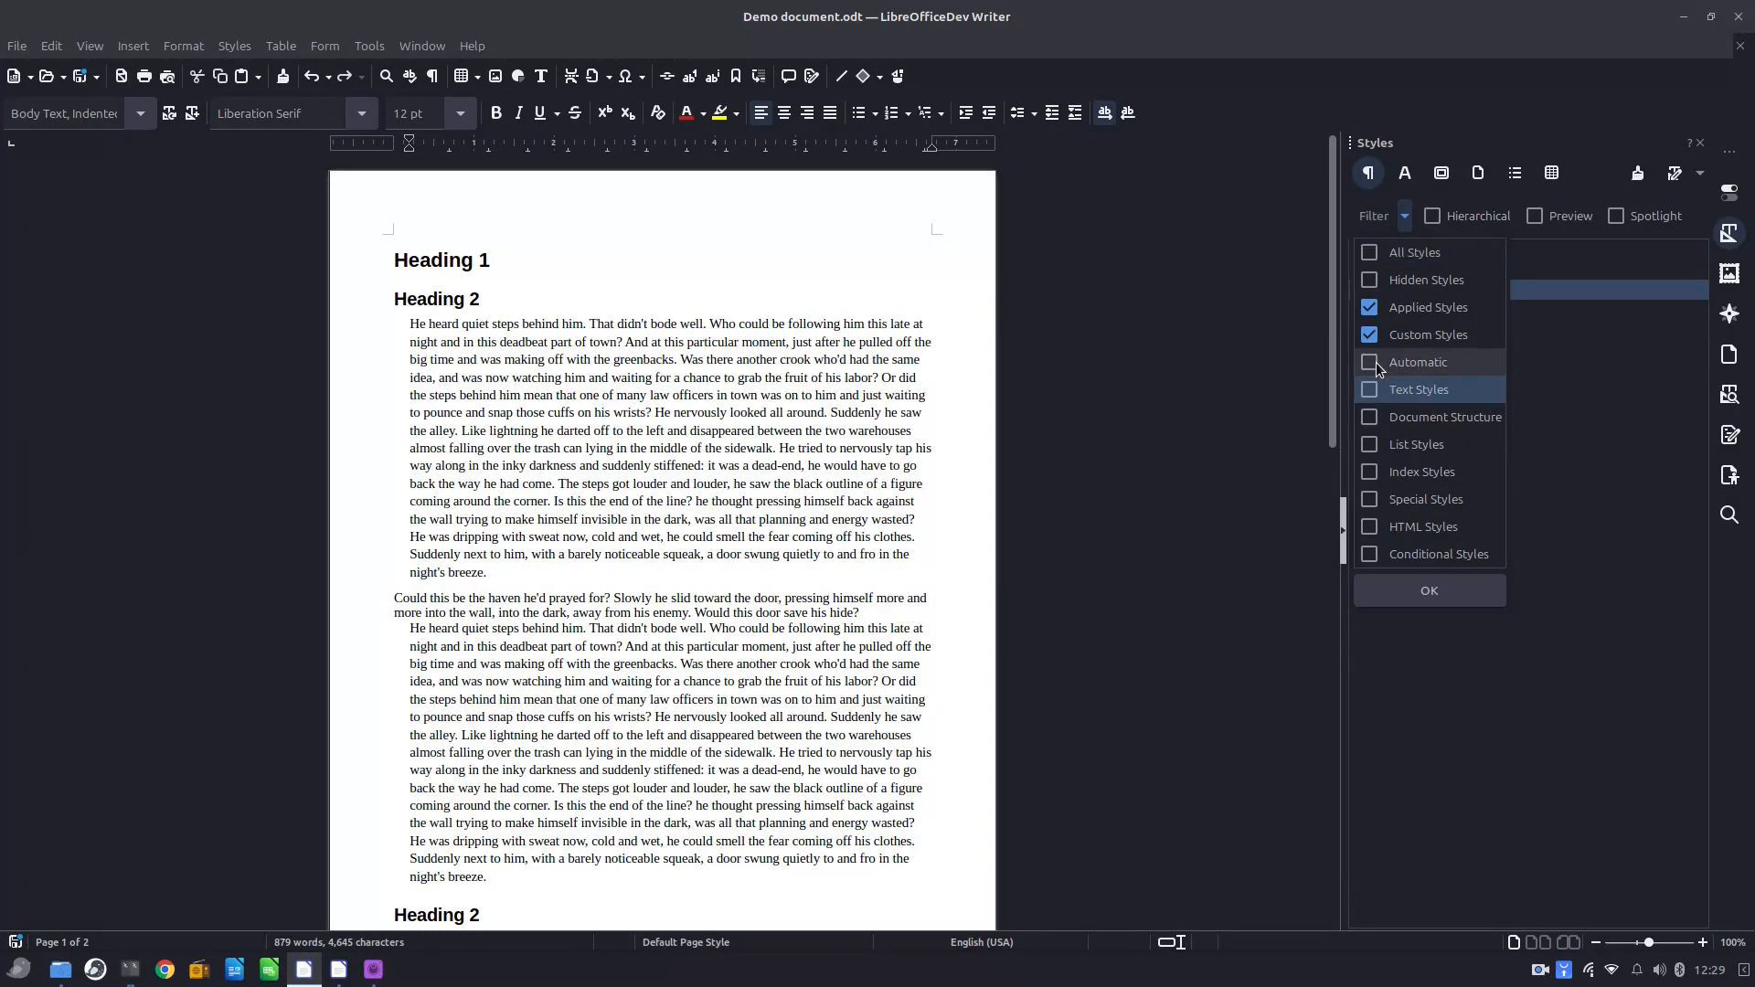
{"action": "left_click", "coordinate": [1437, 589]}
Add Index Styles to the paragraph style filter alongside Applied Styles and Custom Styles.
{"action": "left_click", "coordinate": [1377, 217]}
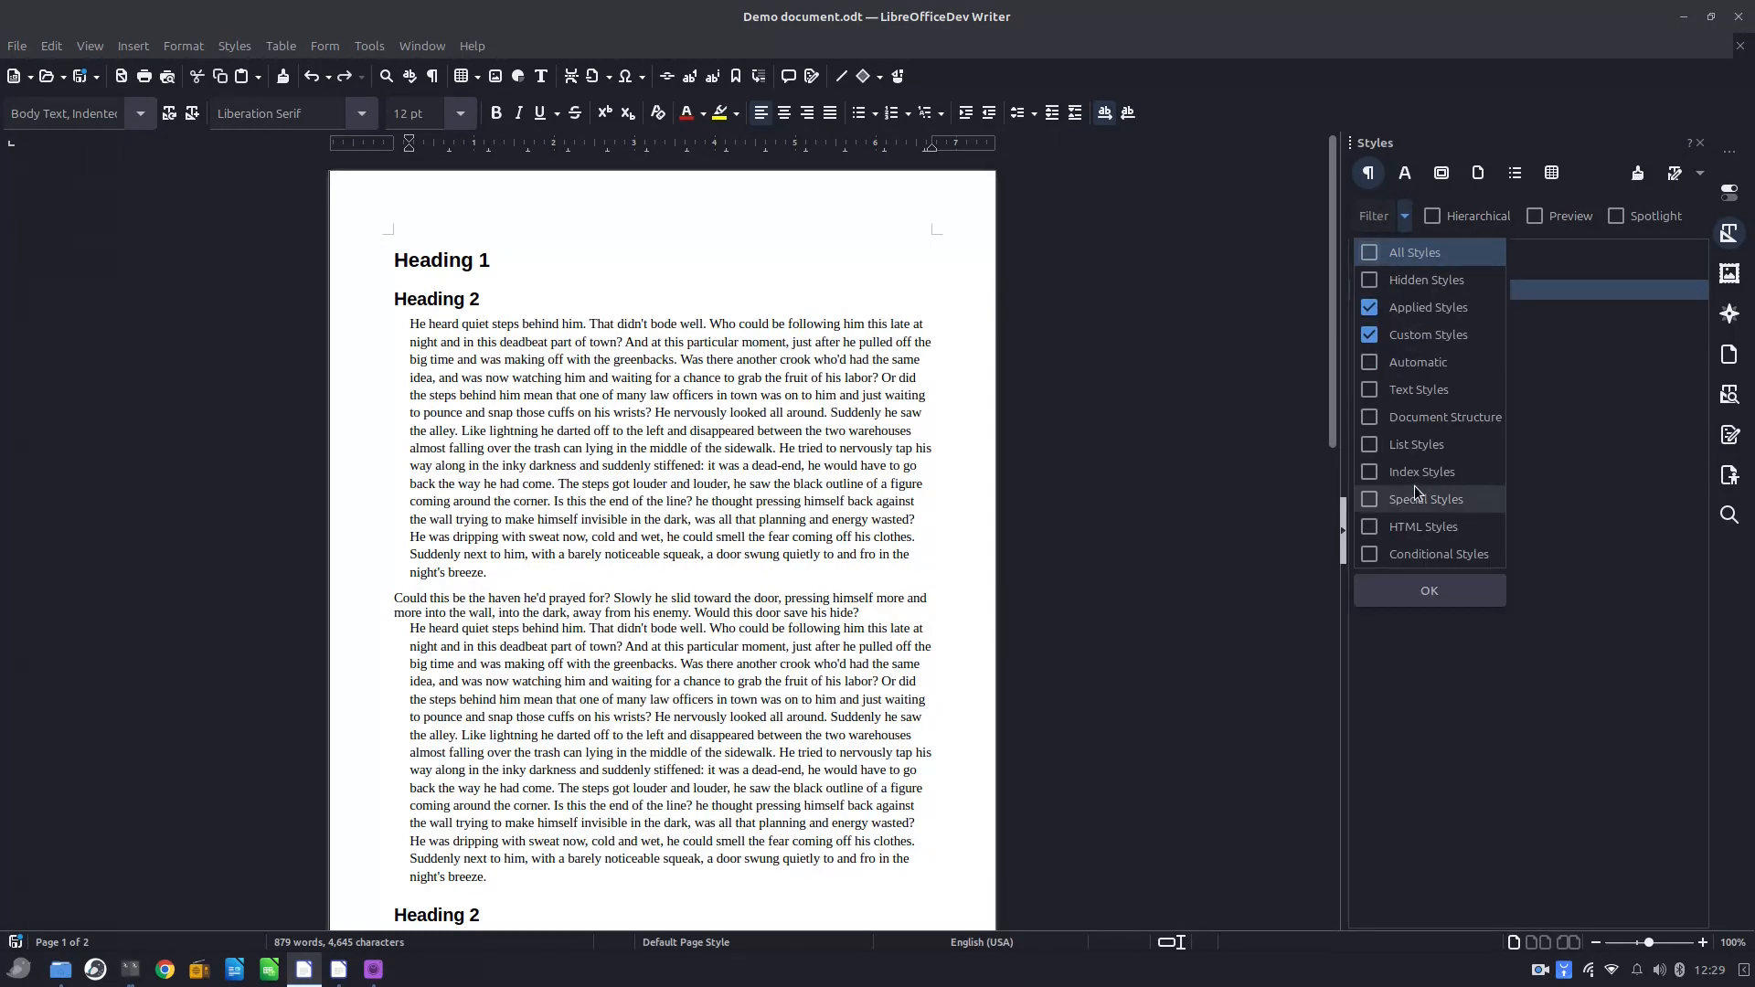
{"action": "left_click", "coordinate": [1374, 473]}
{"action": "left_click", "coordinate": [1412, 591]}
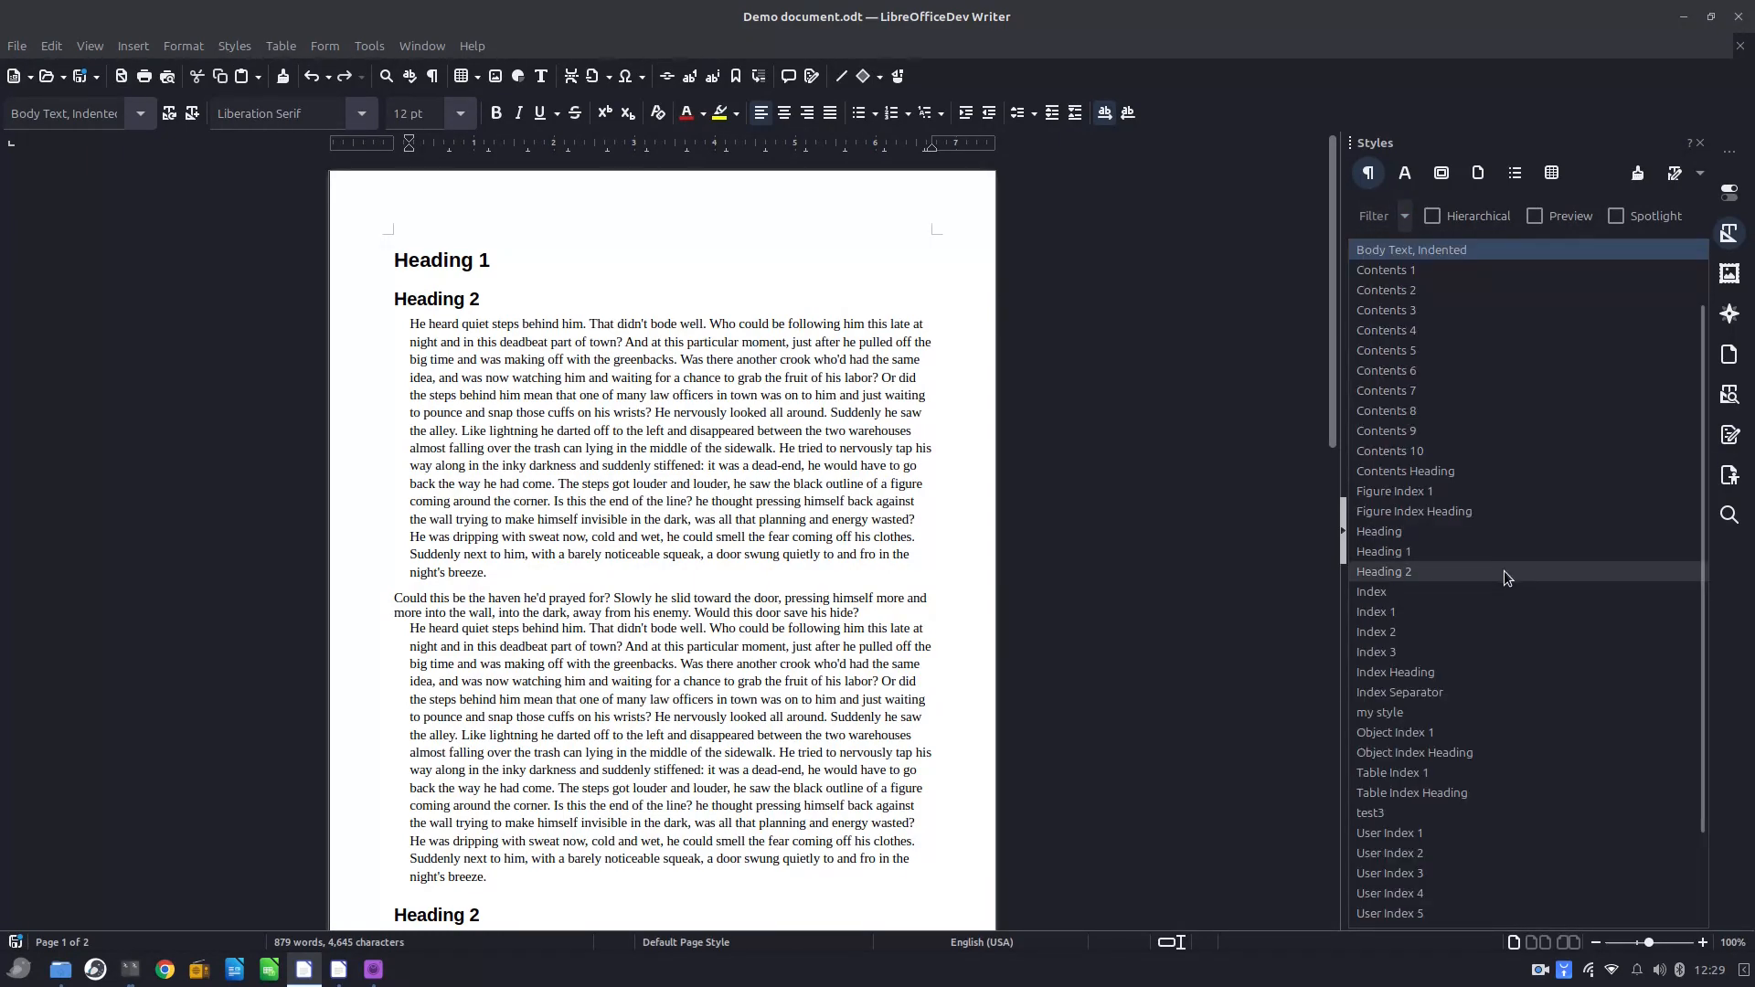
Replace Index Styles with HTML Styles in the paragraph style filter, alongside Applied Styles and Custom Styles.
{"action": "left_click", "coordinate": [1392, 220]}
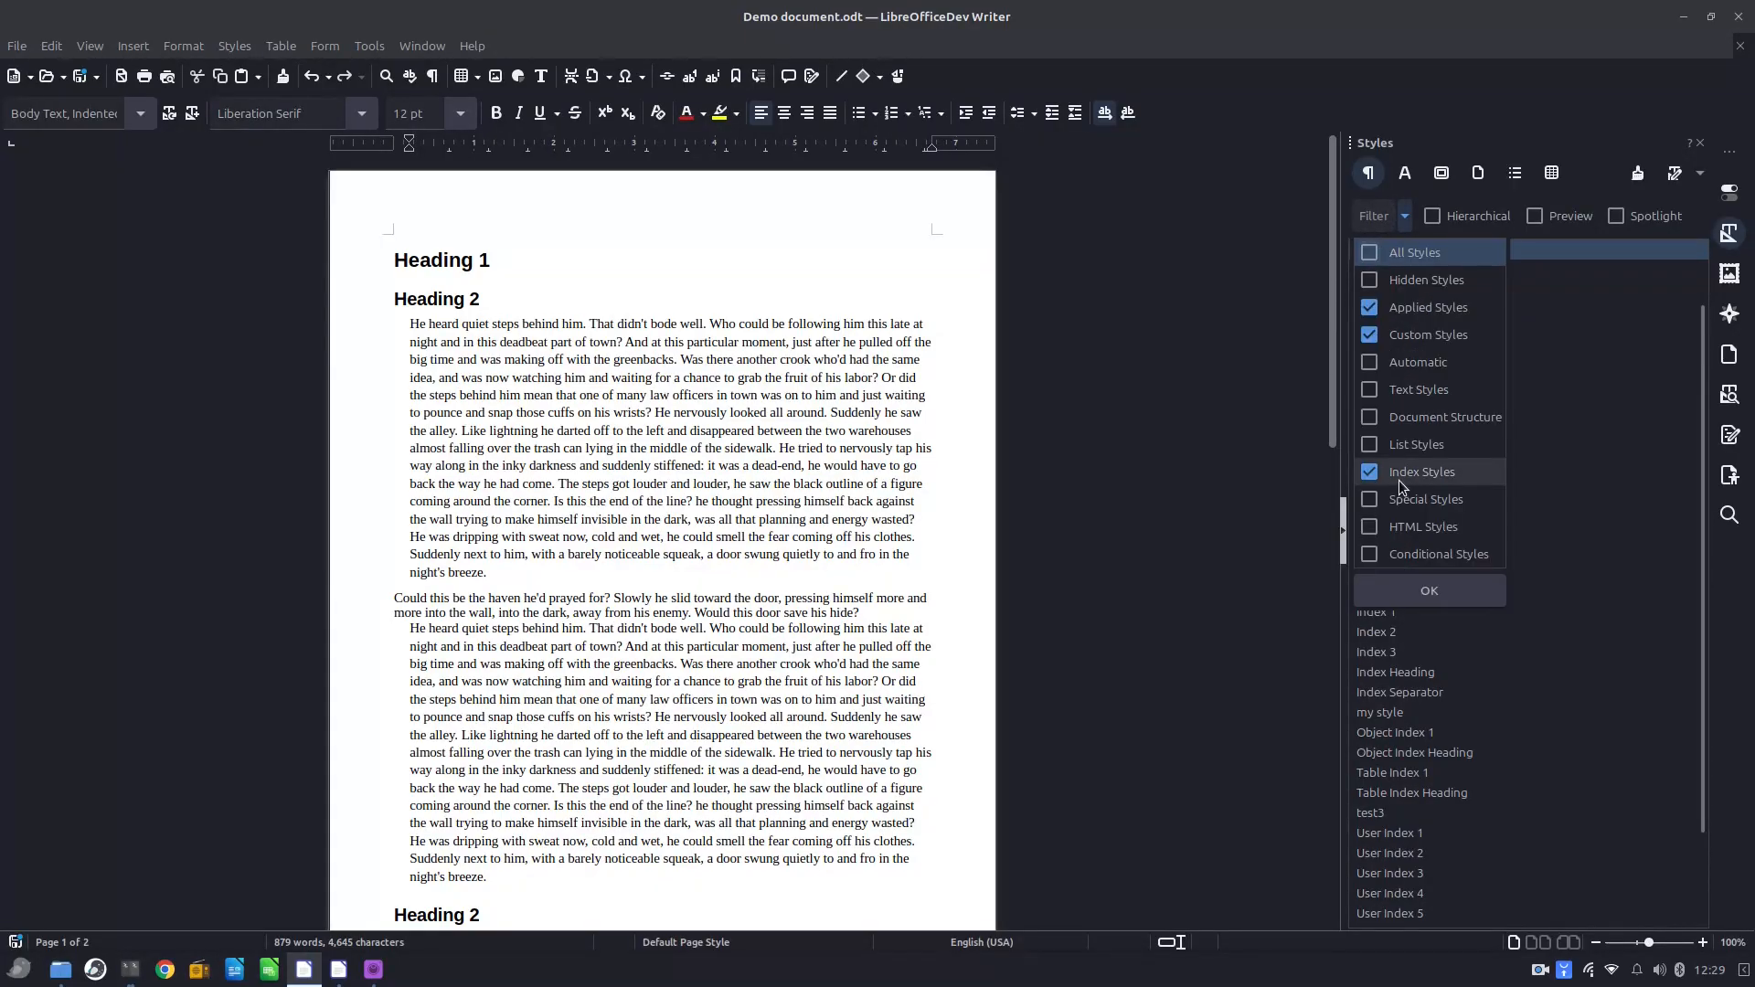
{"action": "left_click", "coordinate": [1370, 474]}
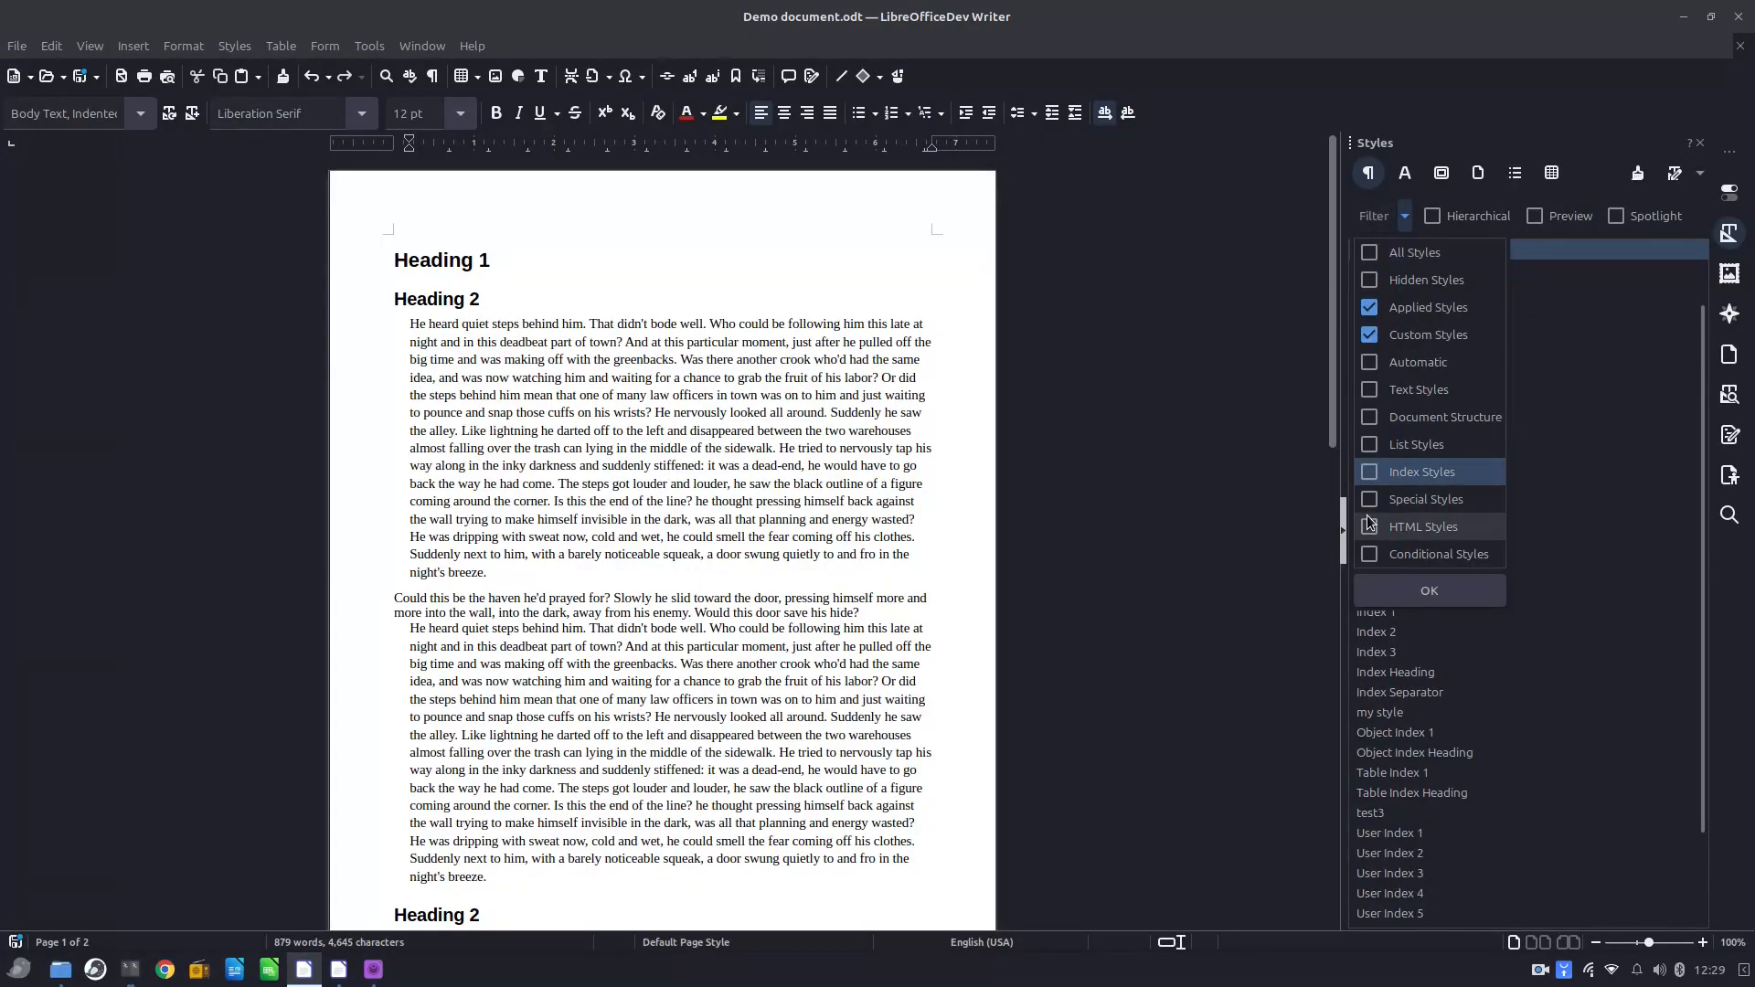
{"action": "left_click", "coordinate": [1408, 590]}
Remove HTML Styles from the paragraph style filter, keeping only Applied Styles and Custom Styles.
{"action": "left_click", "coordinate": [1392, 217]}
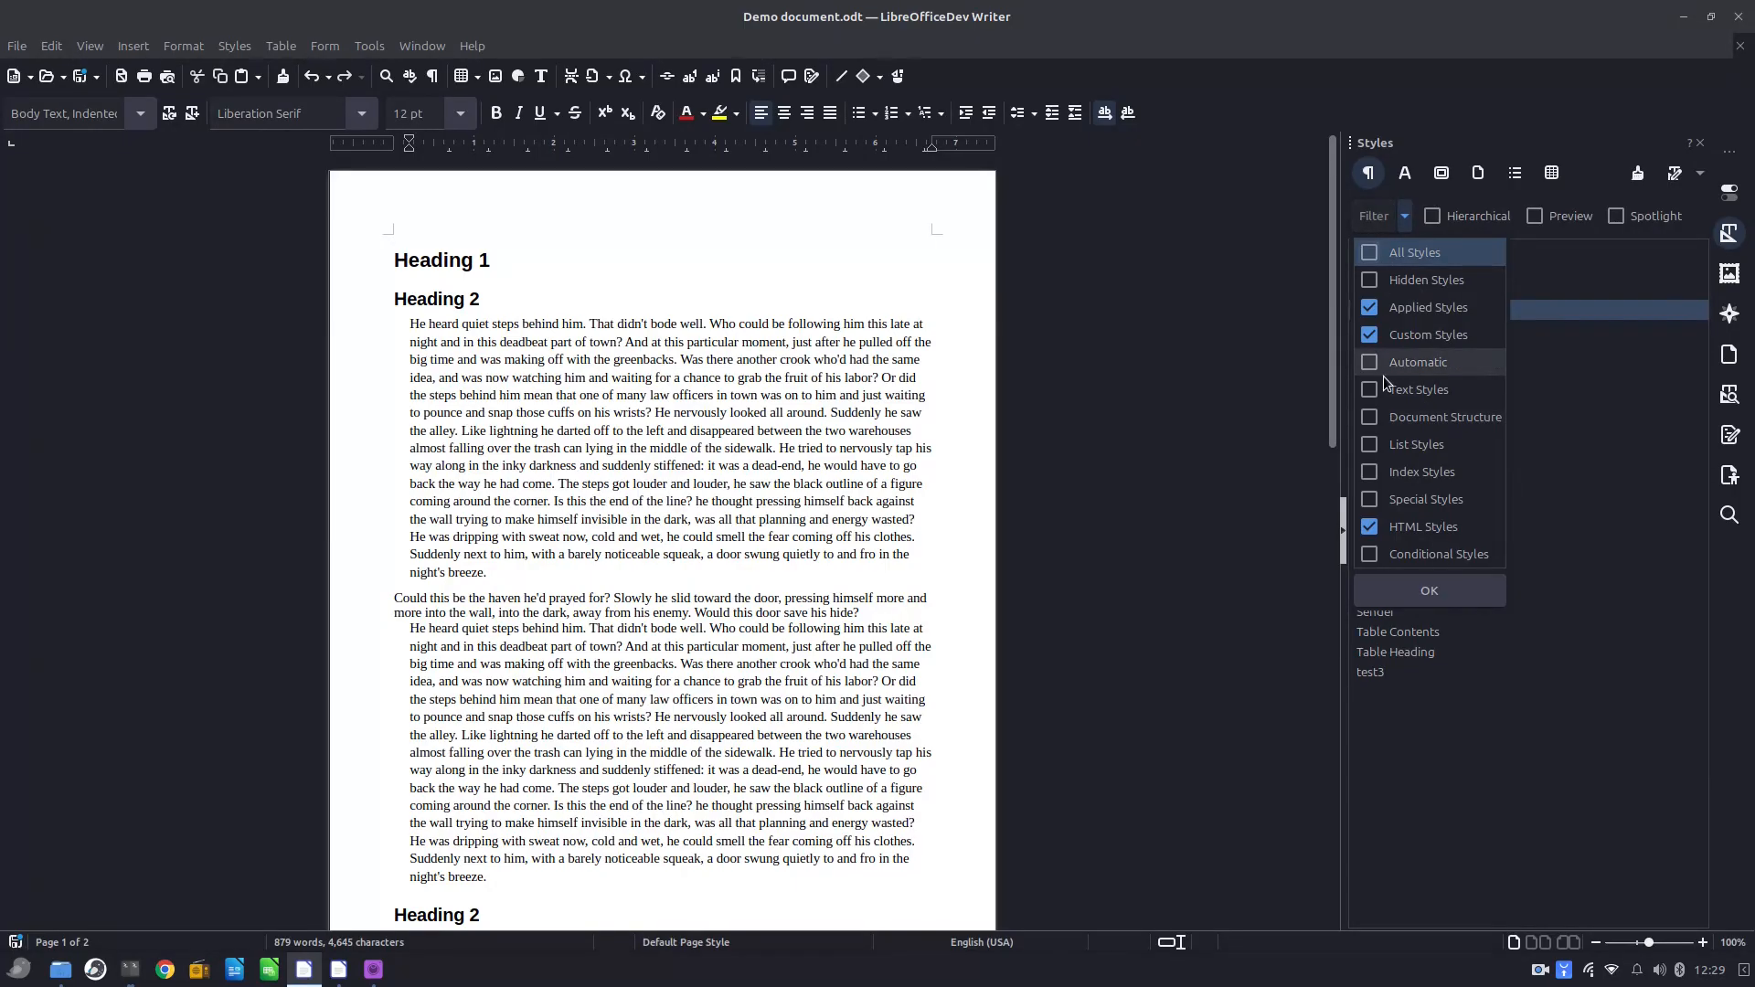
{"action": "left_click", "coordinate": [1370, 528]}
{"action": "left_click", "coordinate": [1413, 590]}
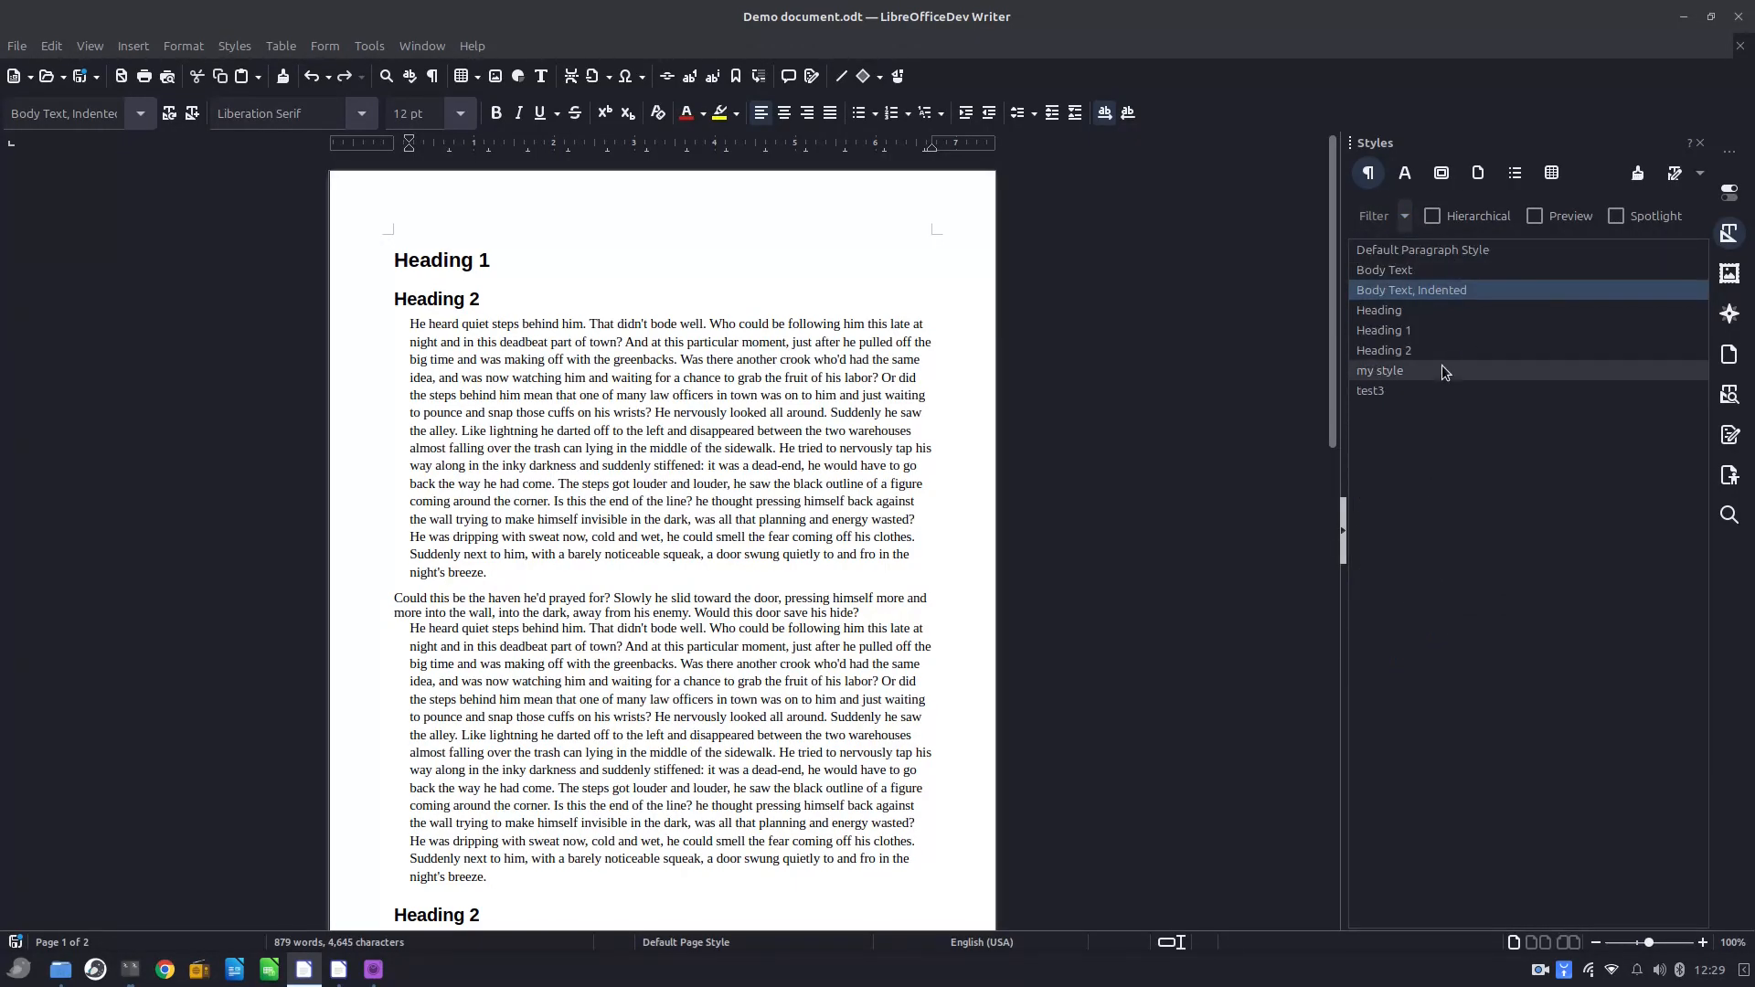
Turn on Preview and Spotlight and apply "my style" to the short "Could this be the haven" paragraph on the first page.
{"action": "left_click", "coordinate": [1534, 216]}
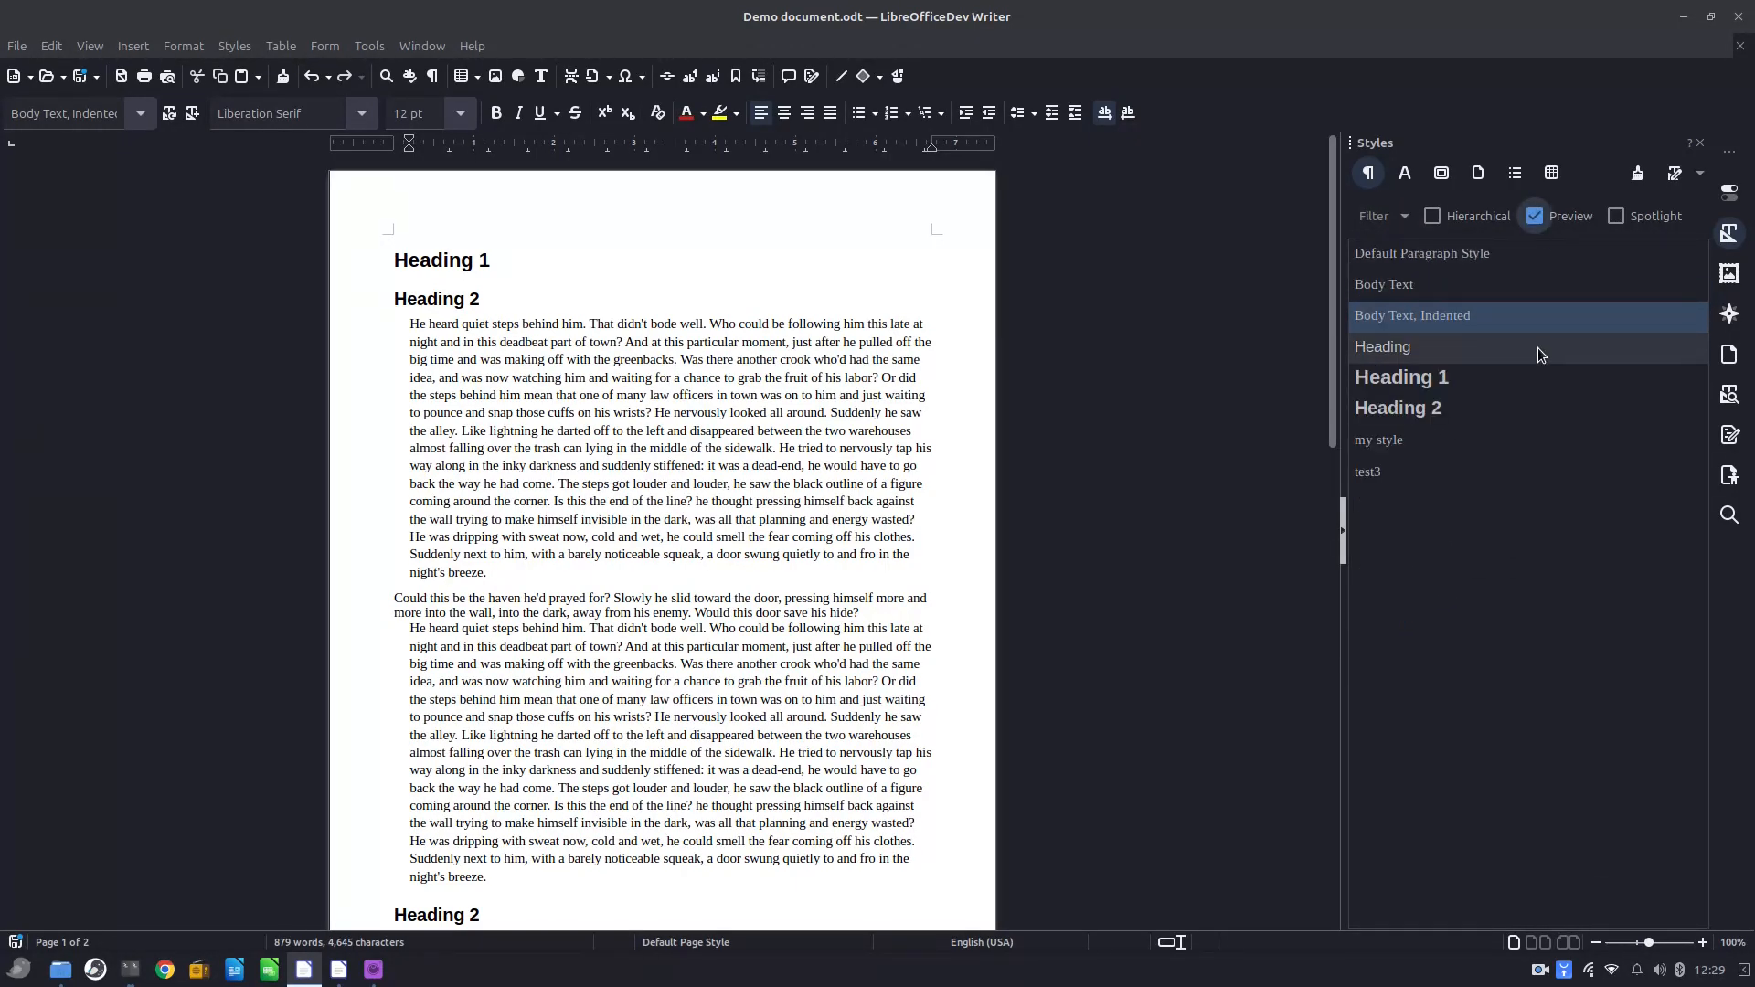
{"action": "left_click", "coordinate": [1616, 216]}
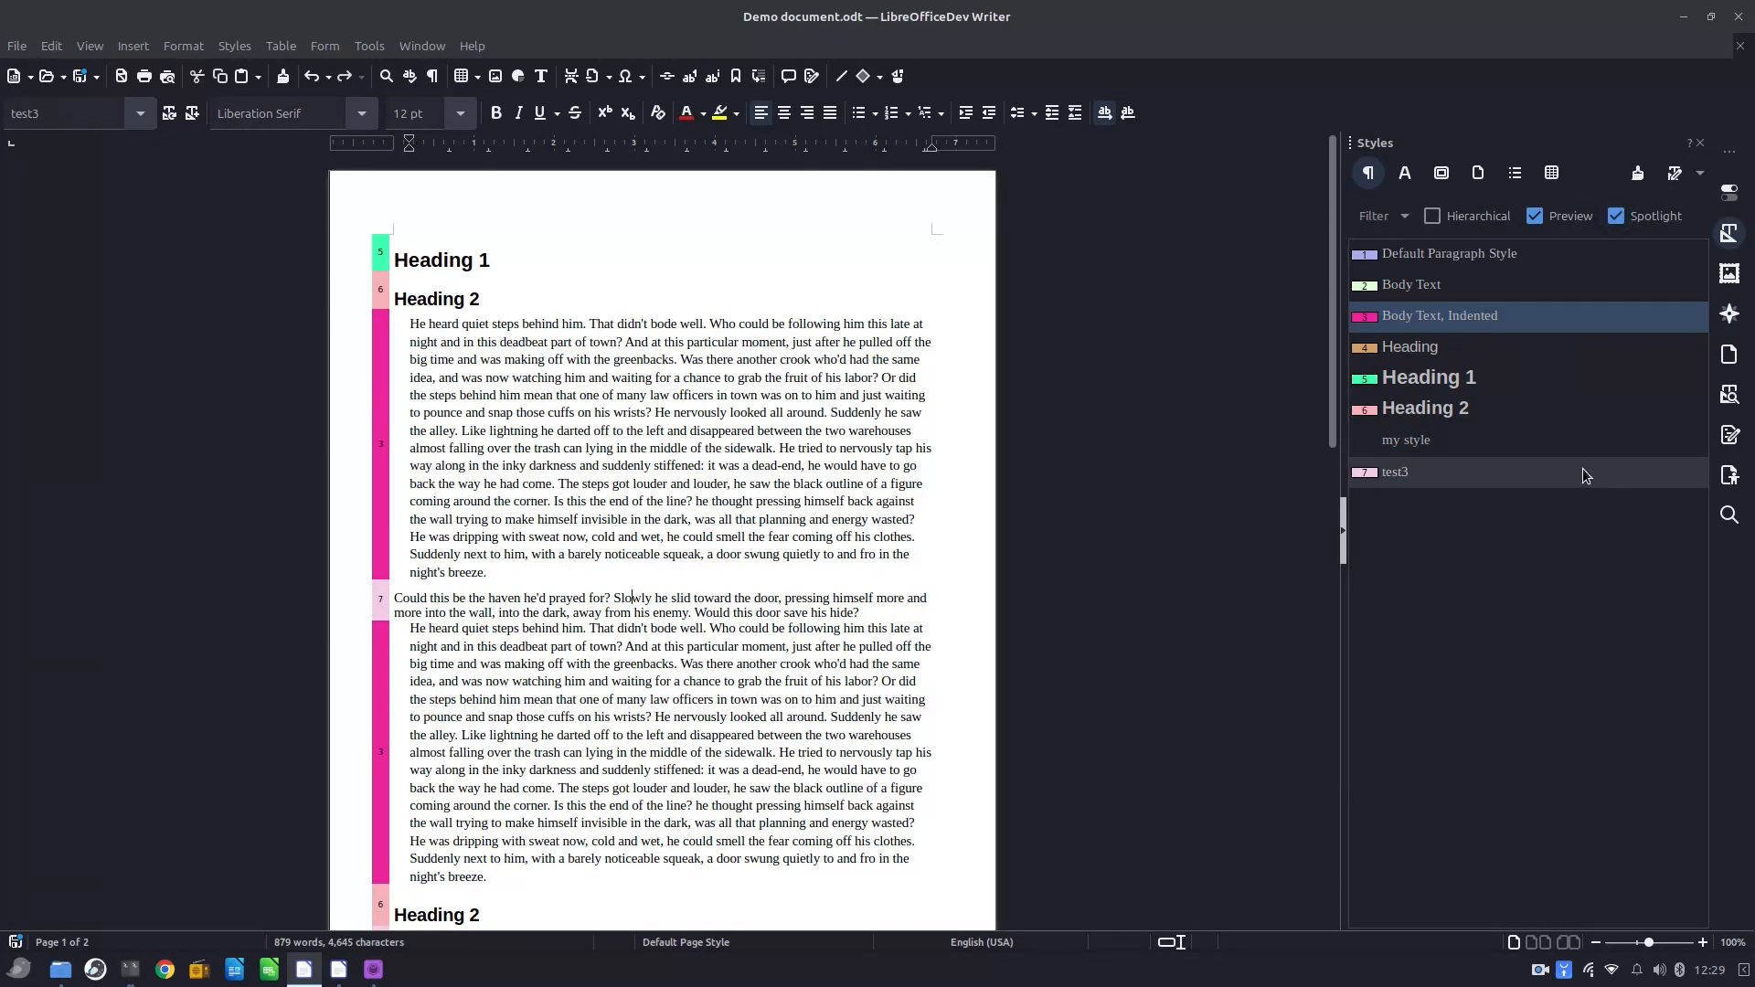
{"action": "double_click", "coordinate": [1461, 441]}
Apply Default Paragraph Style to the short "Could this be the haven" paragraph on the first page.
{"action": "left_click", "coordinate": [871, 491]}
{"action": "left_click", "coordinate": [577, 598]}
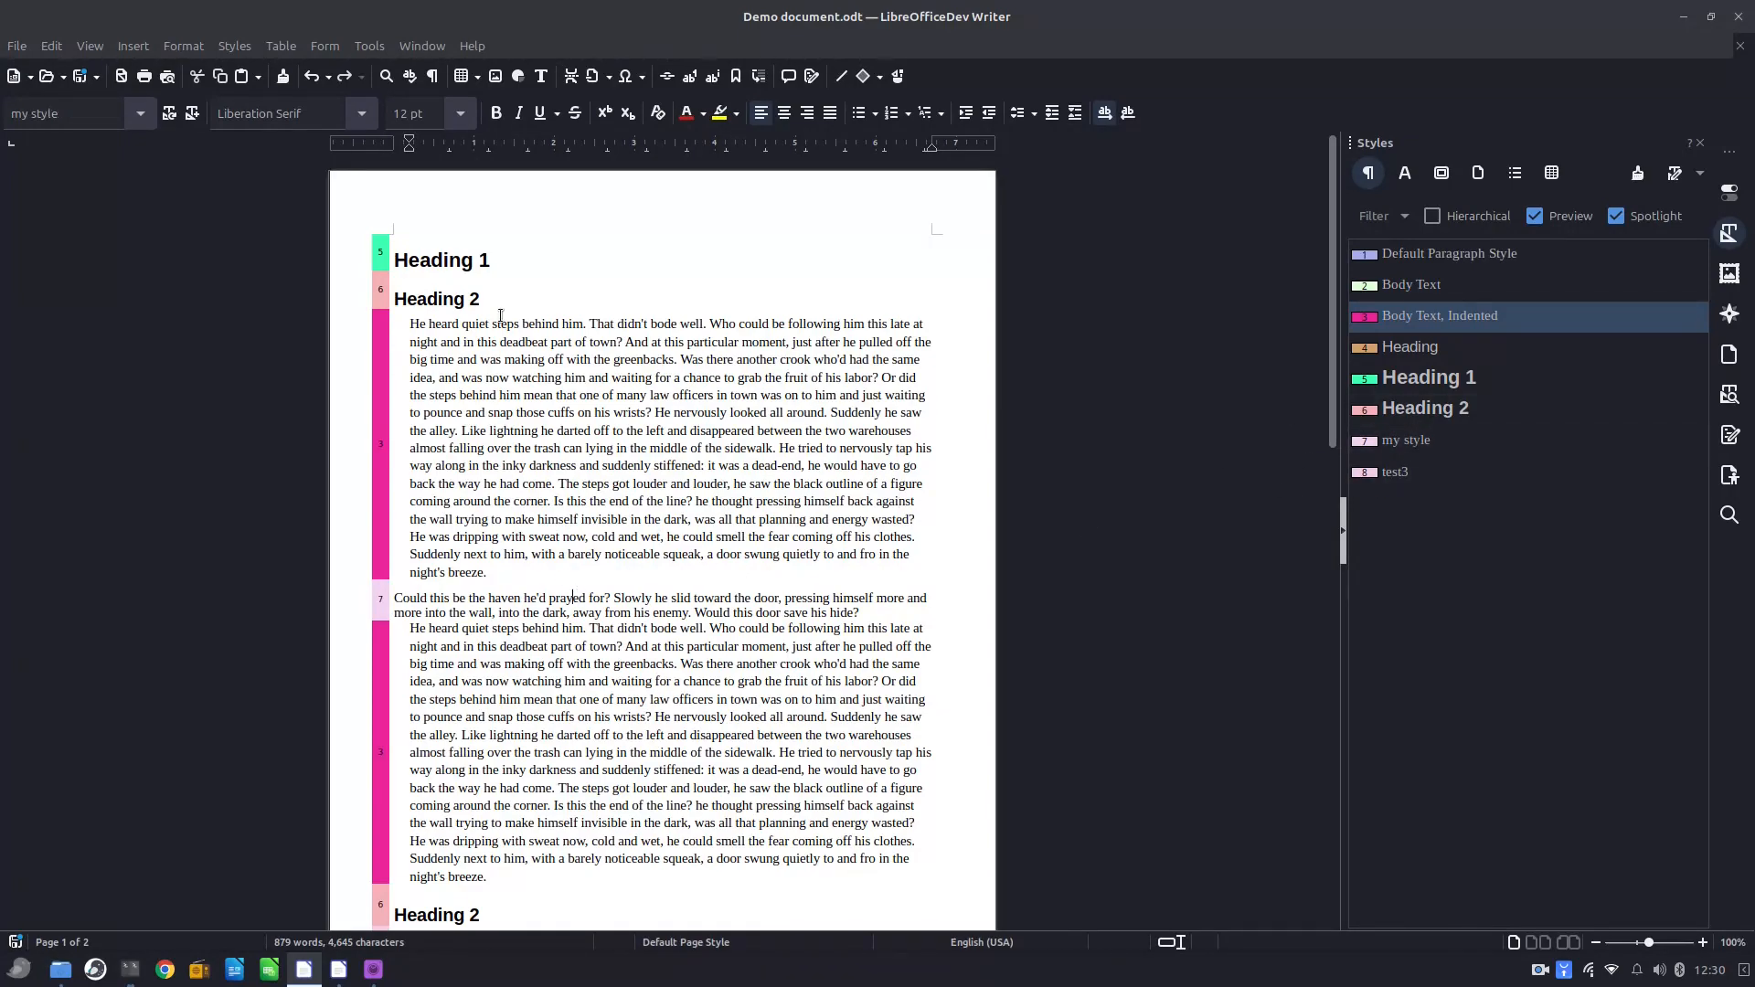
{"action": "double_click", "coordinate": [1481, 253]}
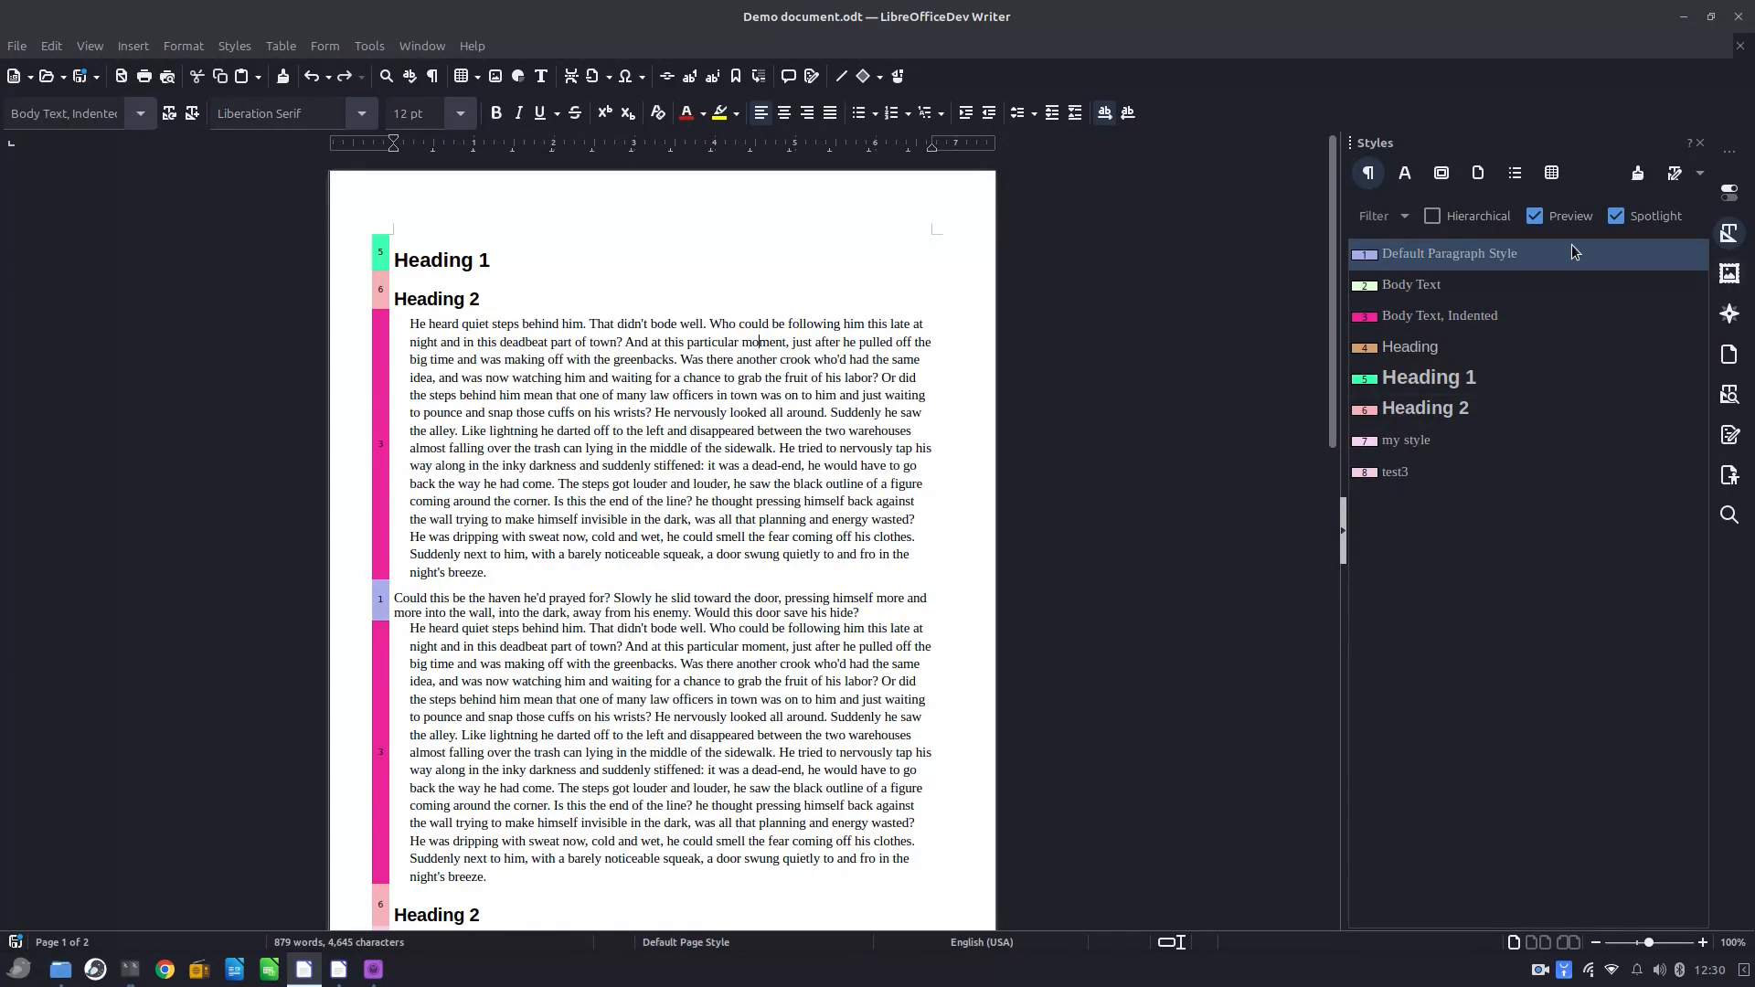
Turn off Spotlight and show the paragraph styles hierarchically with Preview on.
{"action": "left_click", "coordinate": [1616, 216]}
{"action": "left_click", "coordinate": [1534, 216]}
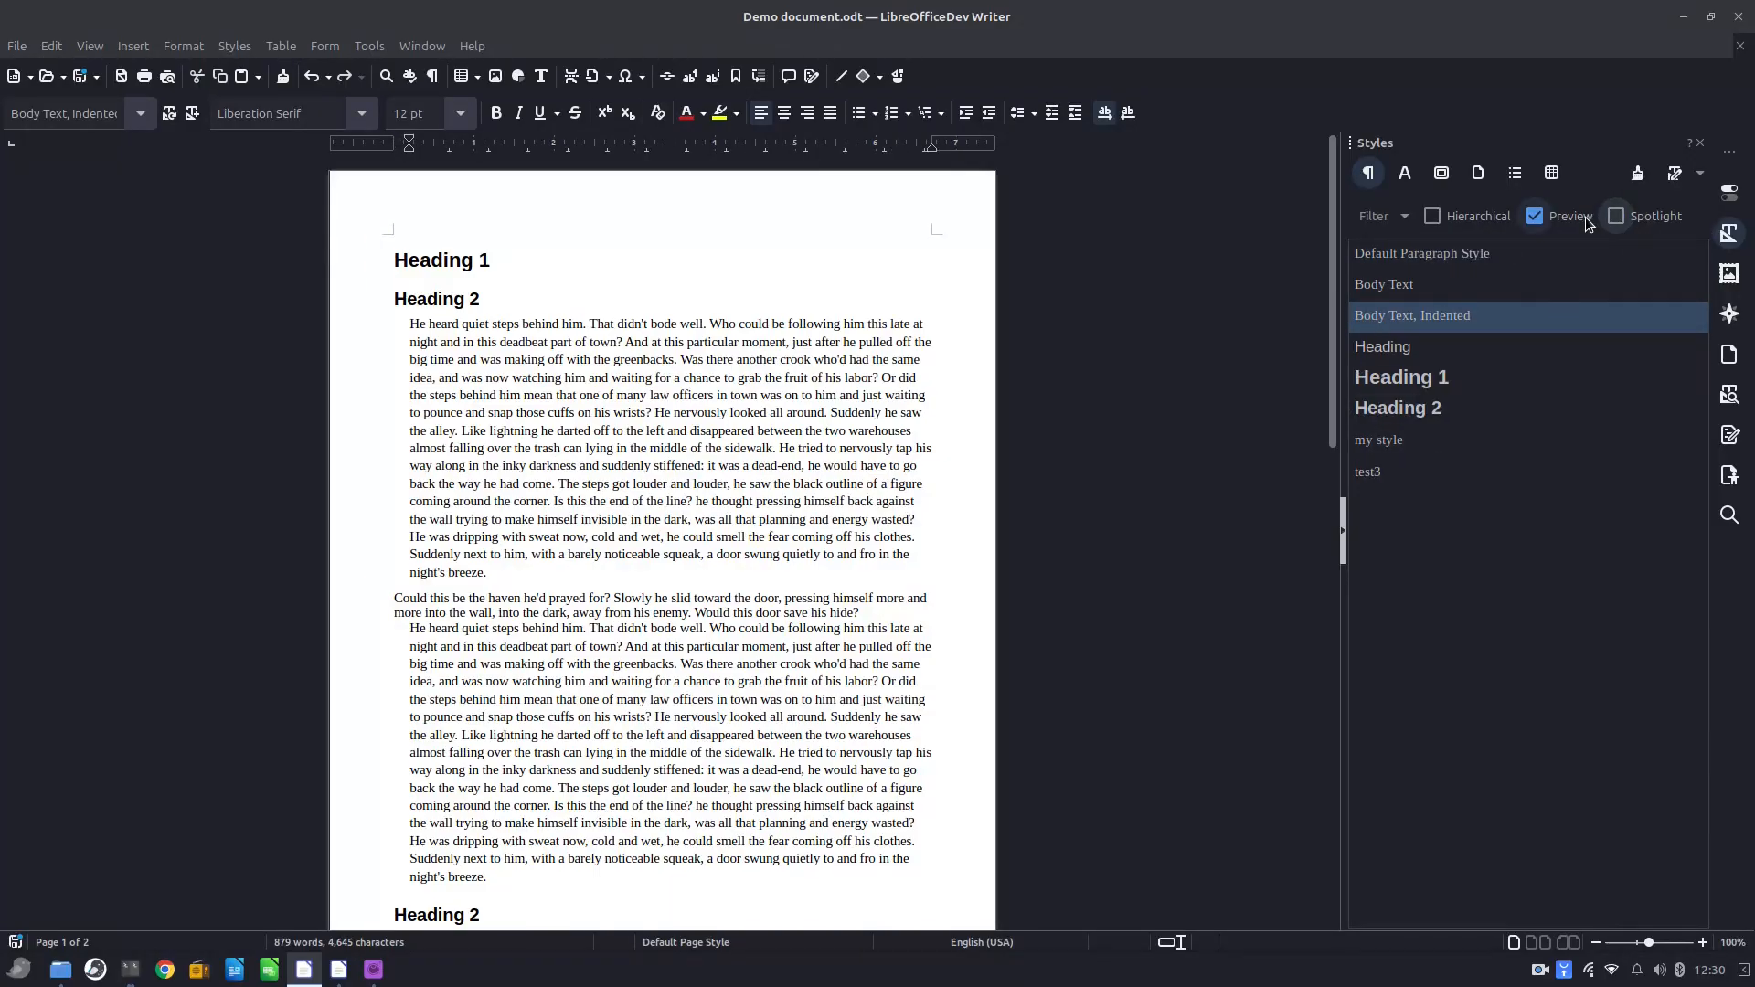
{"action": "left_click", "coordinate": [1455, 221]}
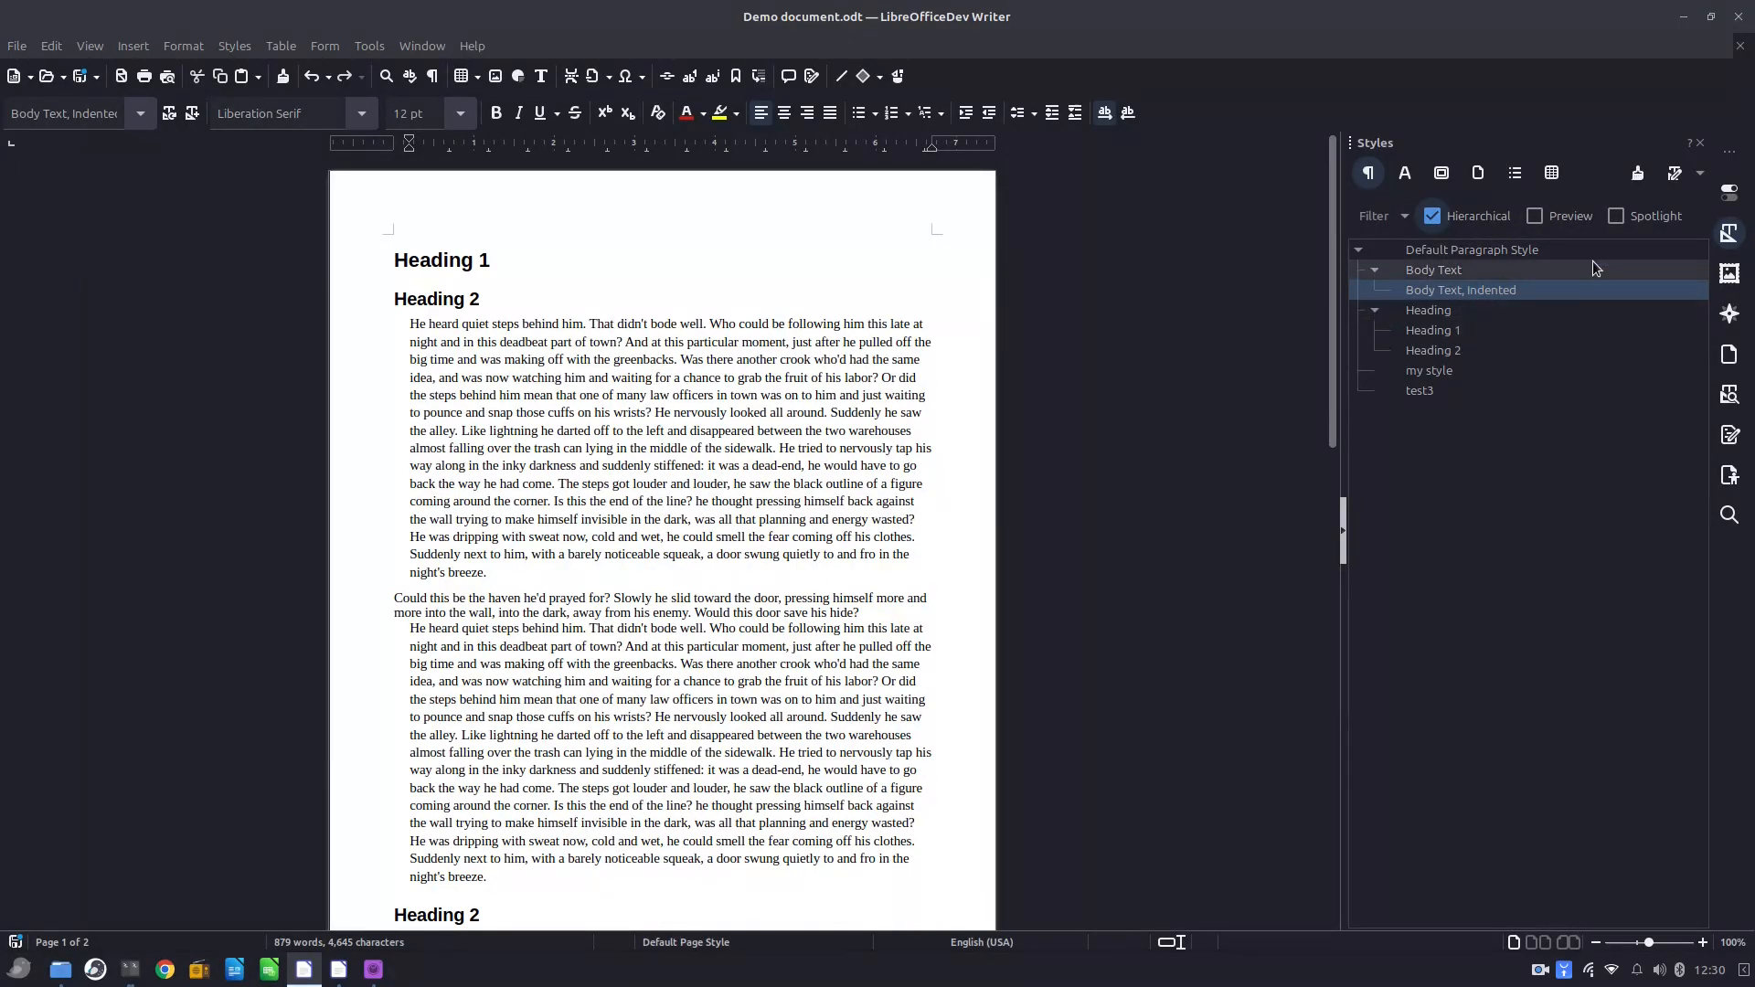
{"action": "left_click", "coordinate": [1535, 216]}
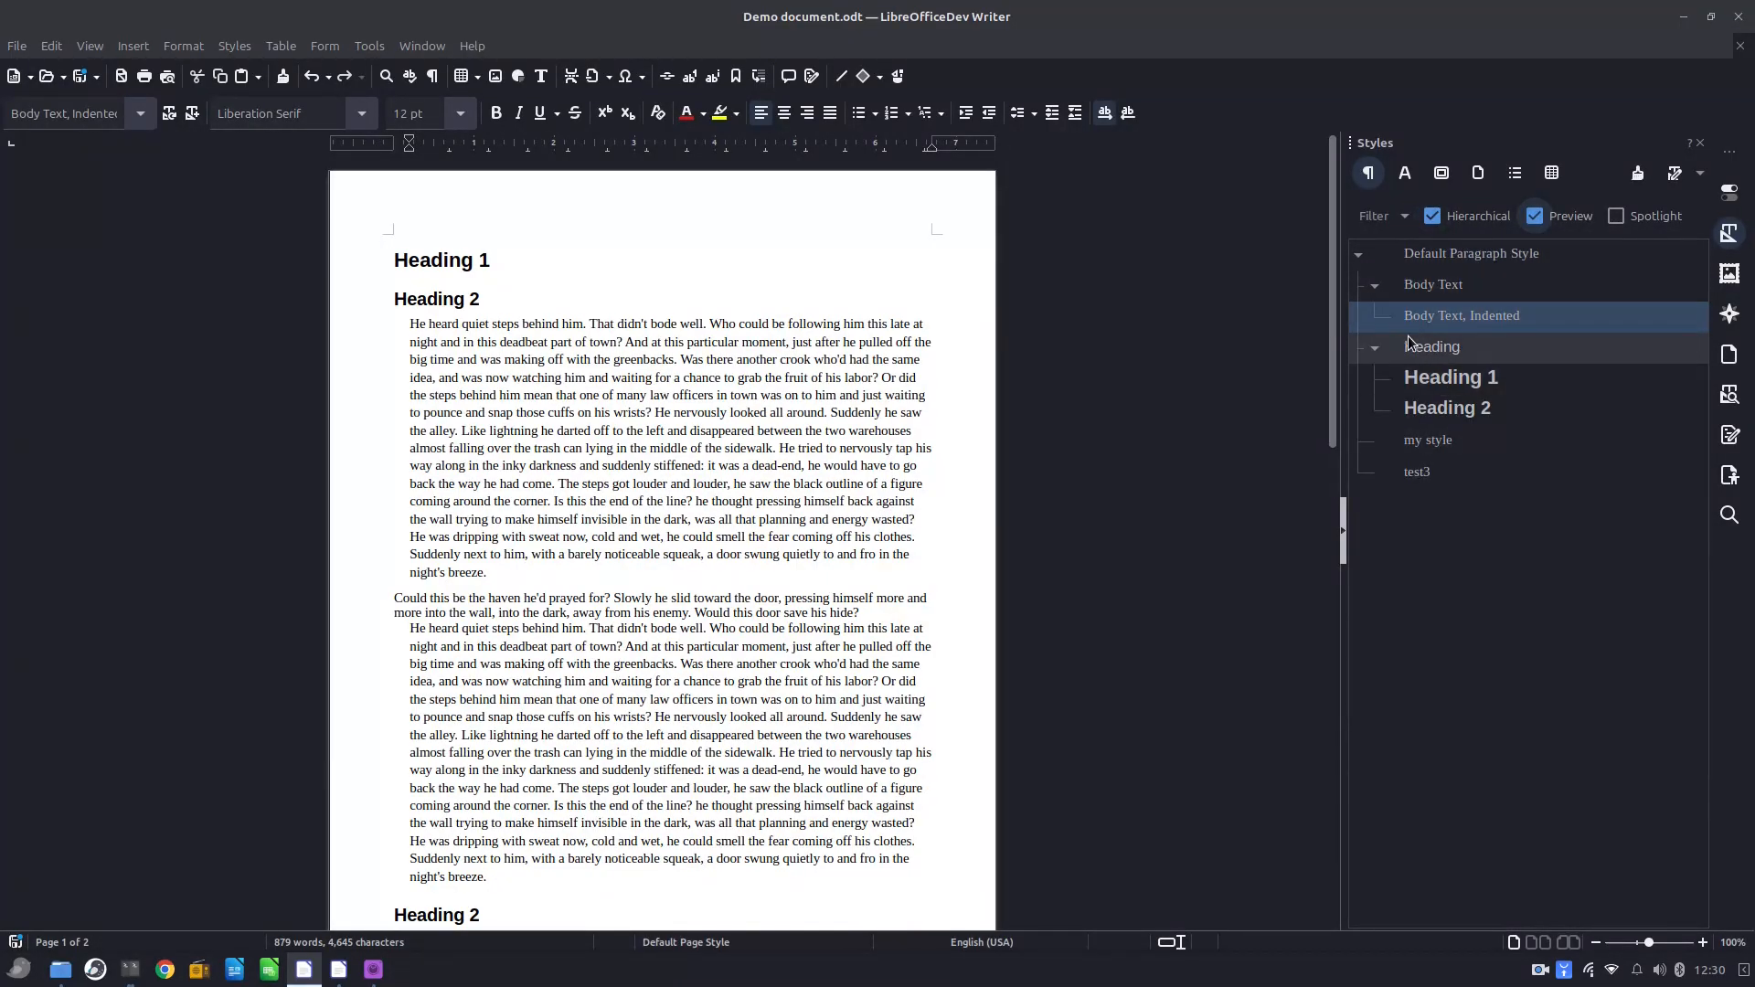
Create a custom paragraph style named "my heading 1" that inherits from Heading 1, and expand Heading 1 in the hierarchy.
{"action": "right_click", "coordinate": [1437, 381]}
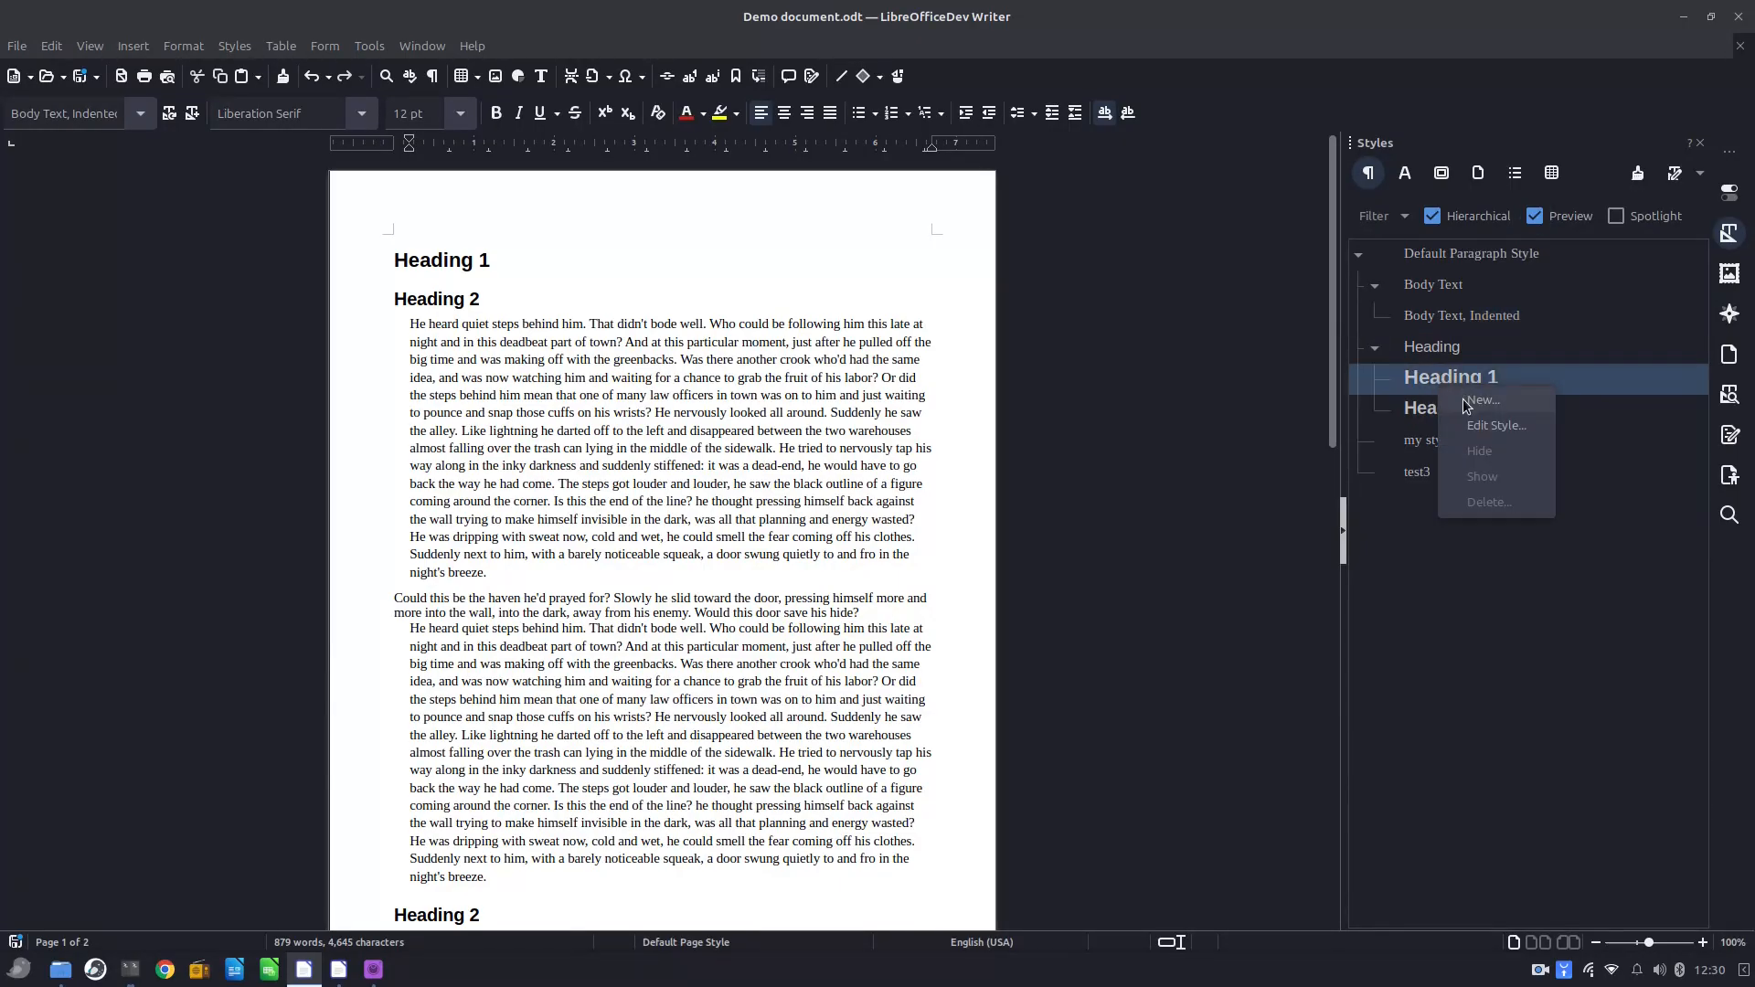
{"action": "left_click", "coordinate": [1466, 404]}
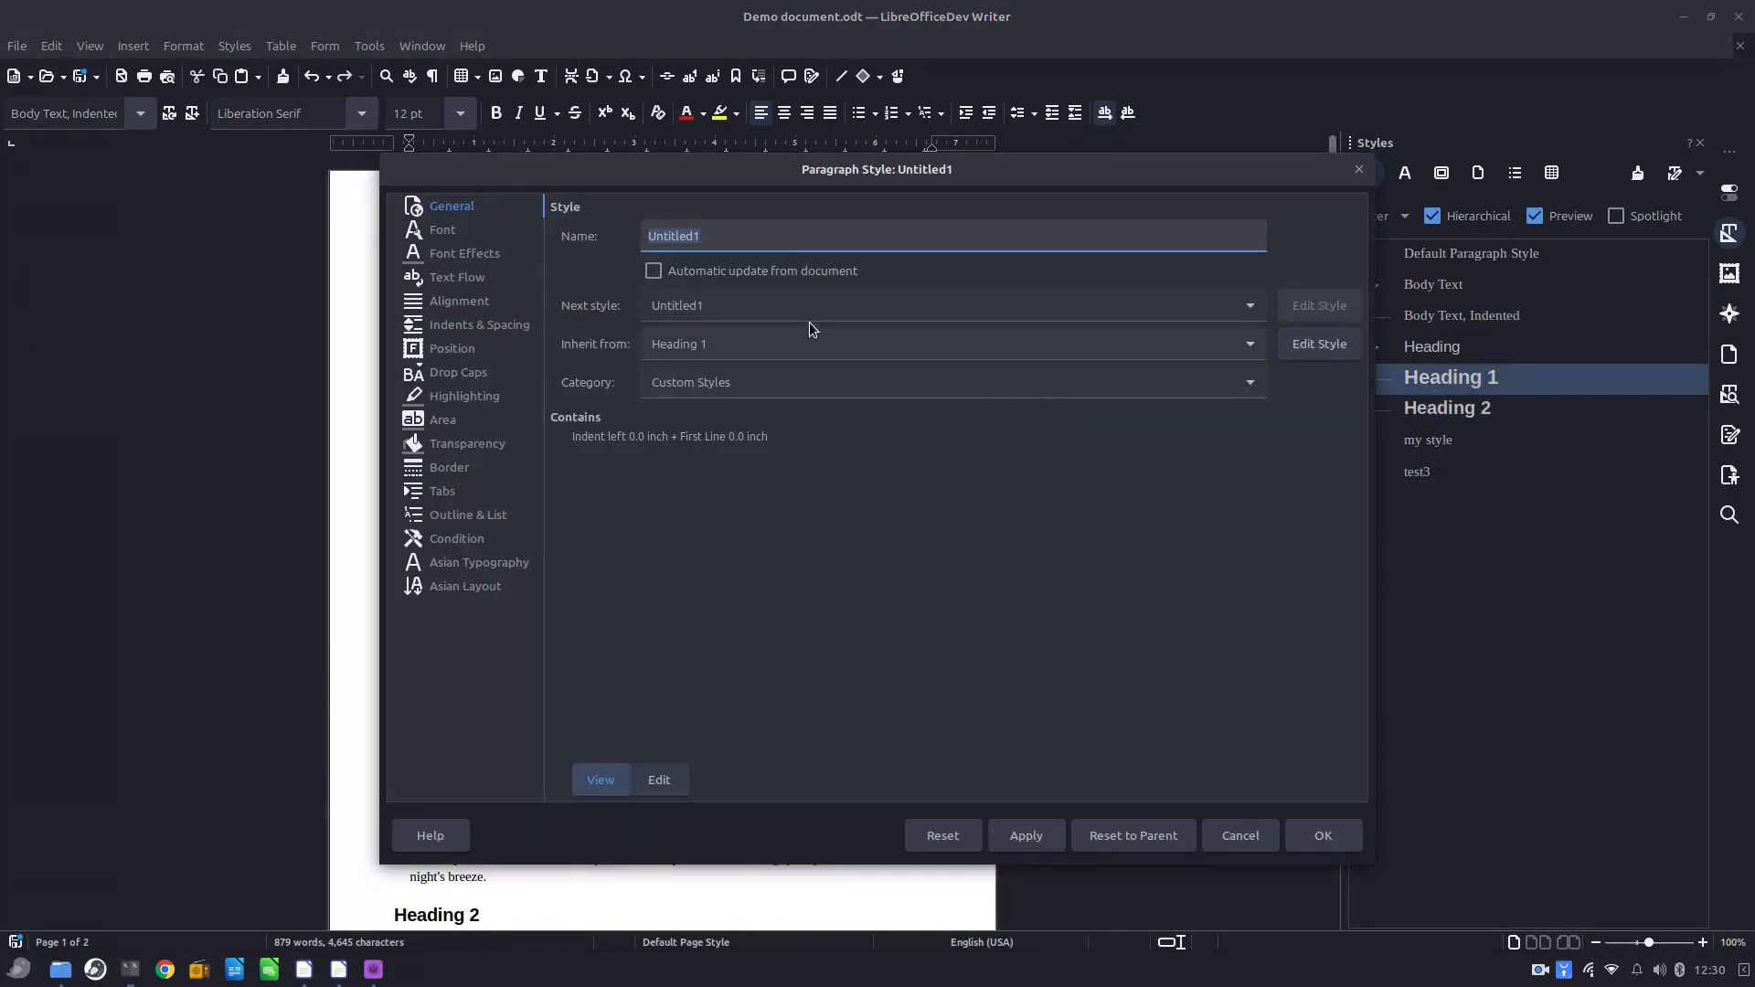
{"action": "type", "text": "my heading 1"}
{"action": "left_click", "coordinate": [1322, 834]}
{"action": "left_click", "coordinate": [1391, 379]}
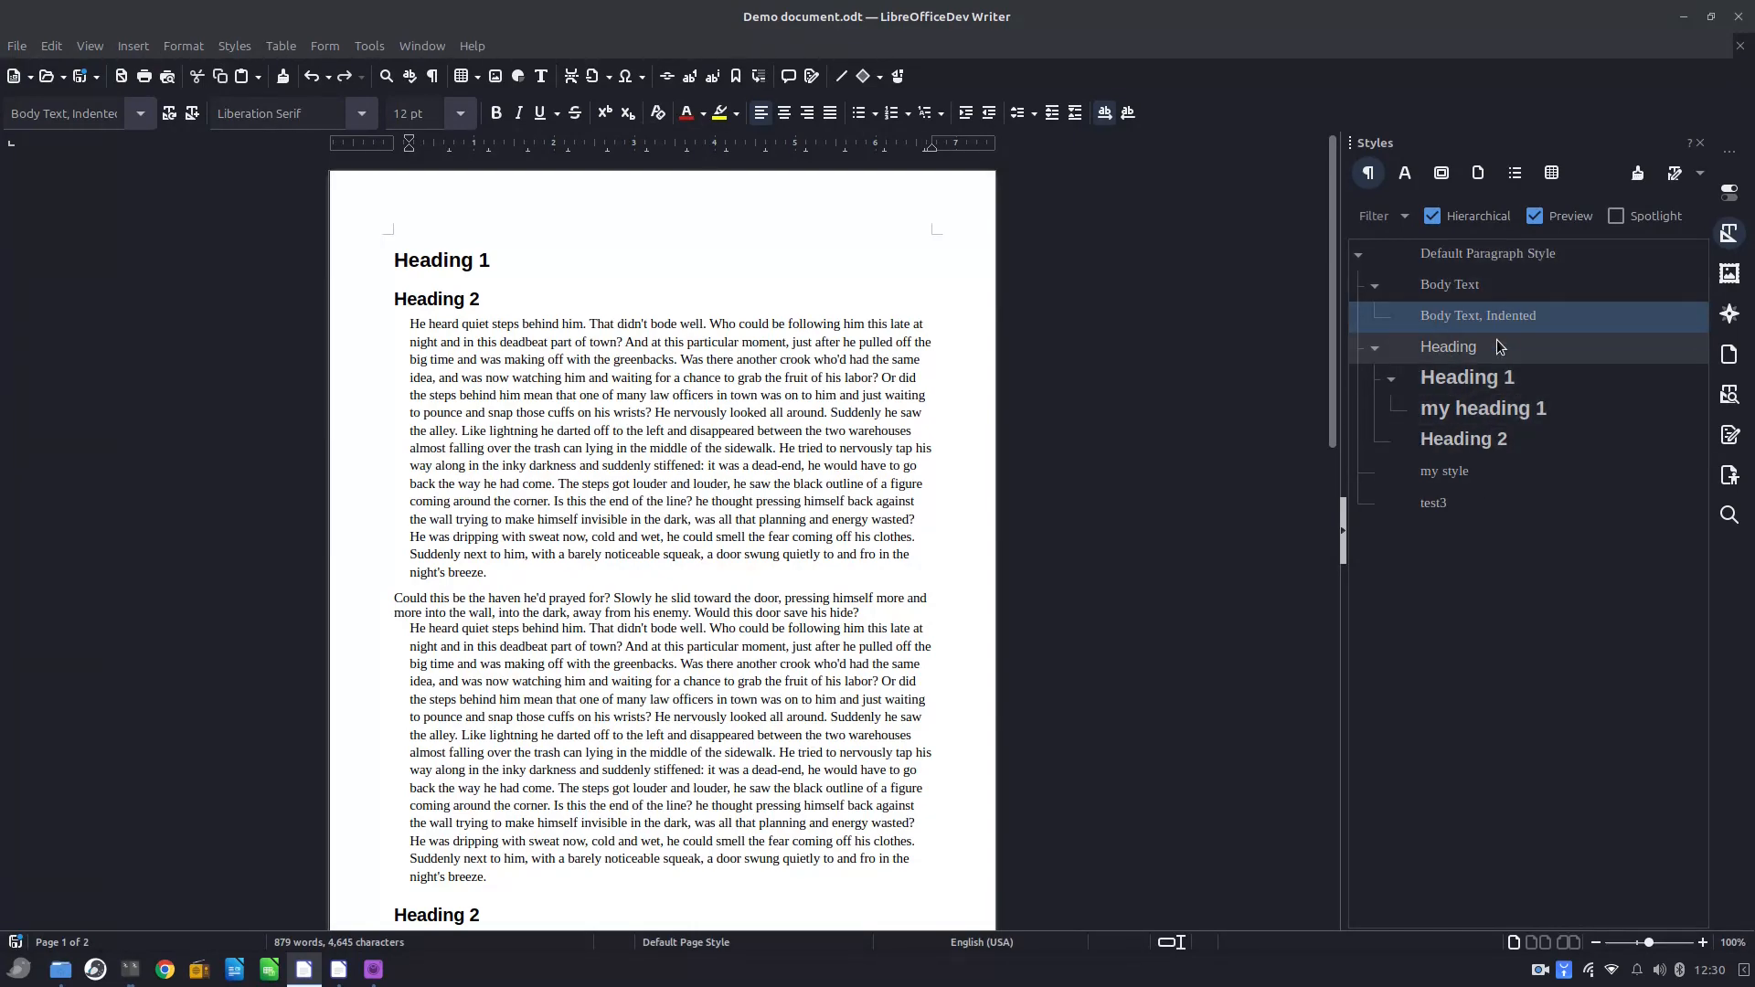
Turn off the hierarchical view and clear Applied Styles and Custom Styles from the paragraph style filter.
{"action": "left_click", "coordinate": [1436, 217]}
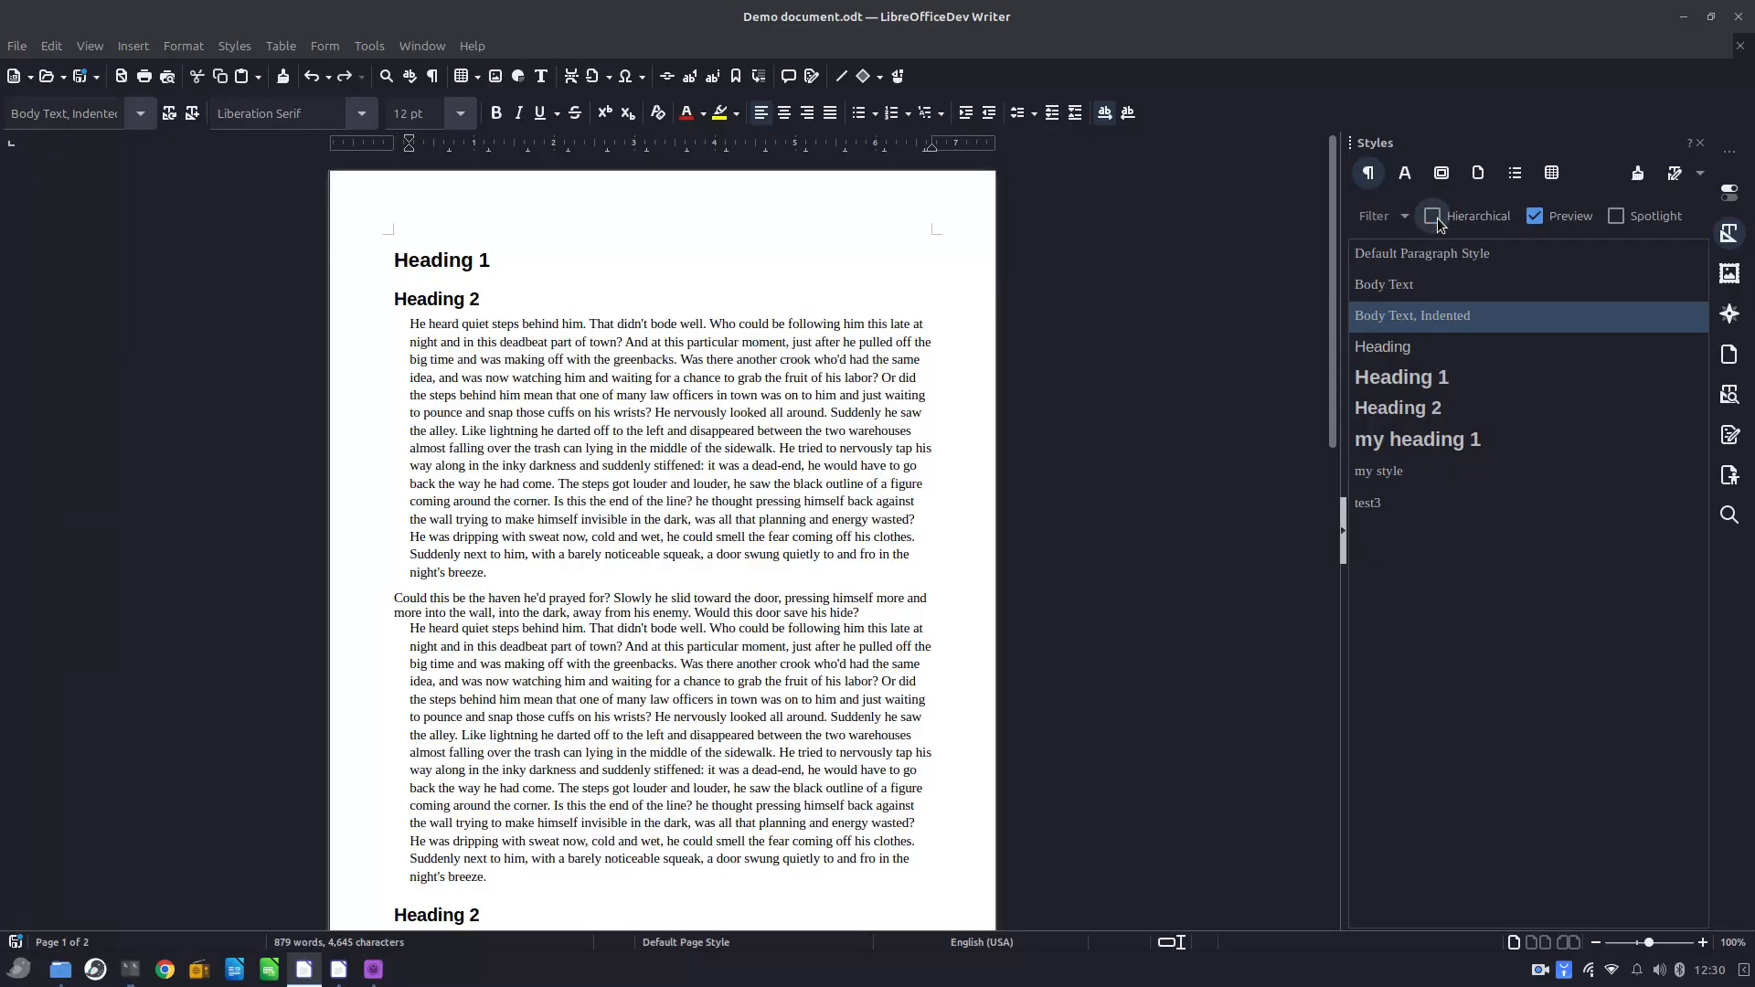
{"action": "left_click", "coordinate": [1377, 219]}
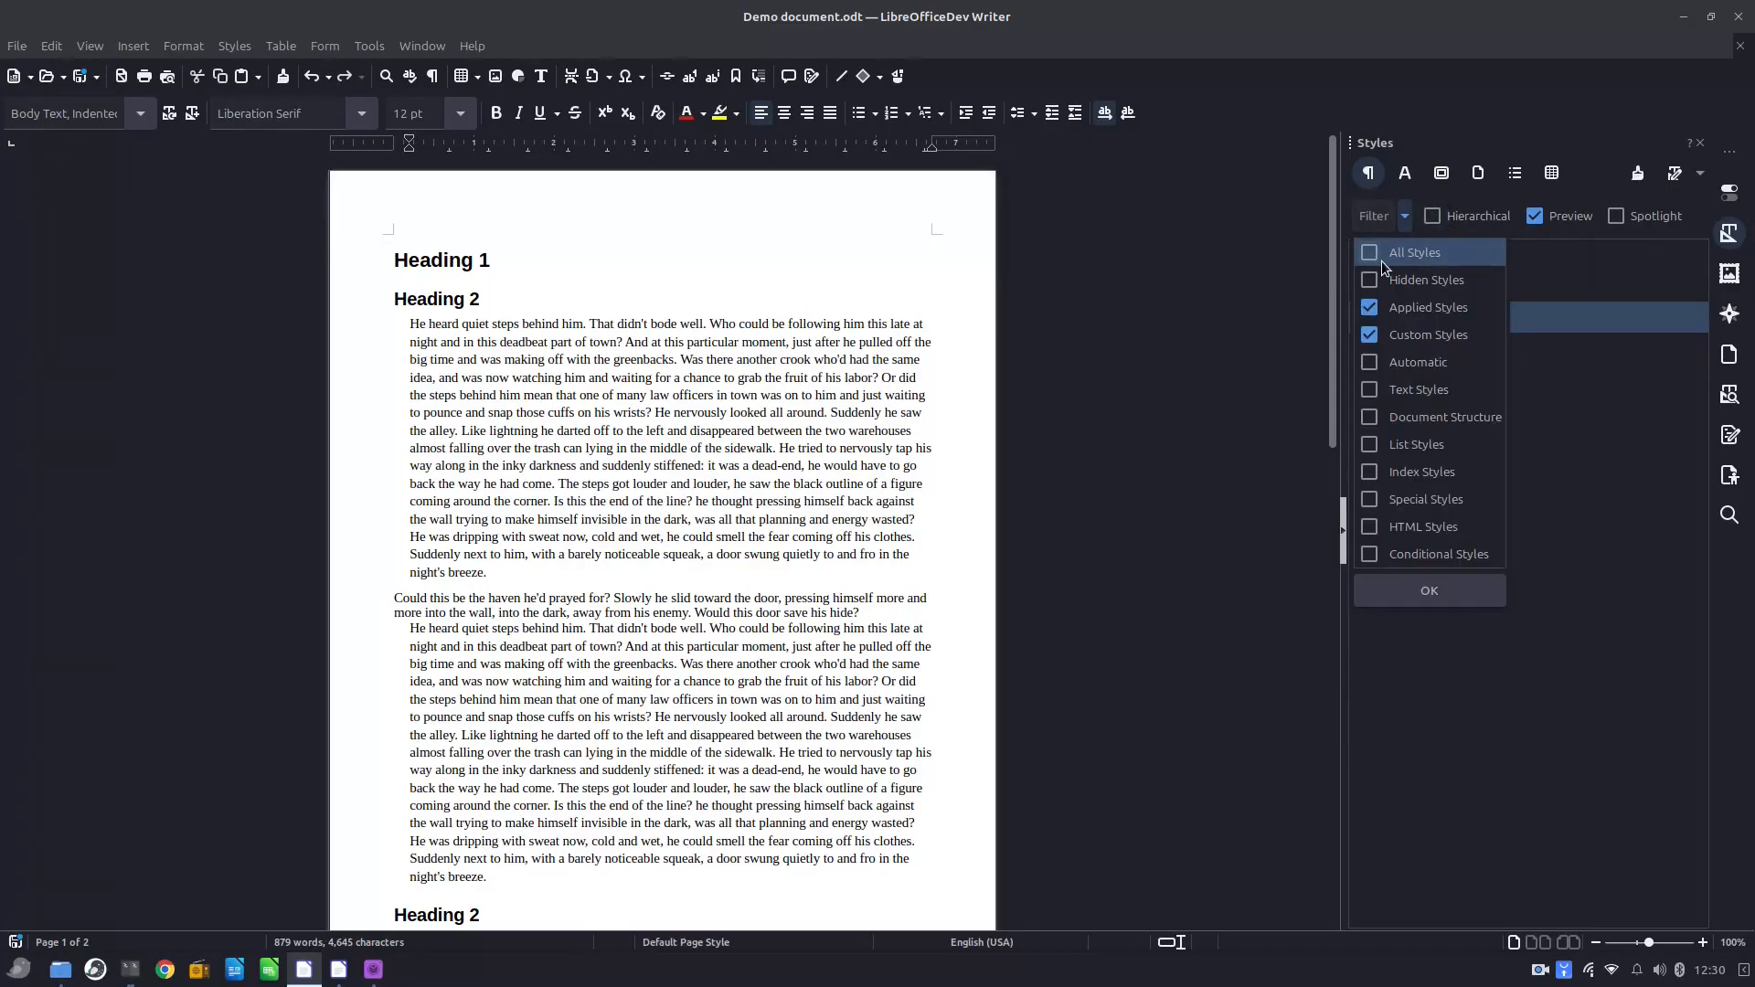
{"action": "left_click", "coordinate": [1371, 307]}
{"action": "left_click", "coordinate": [1373, 335]}
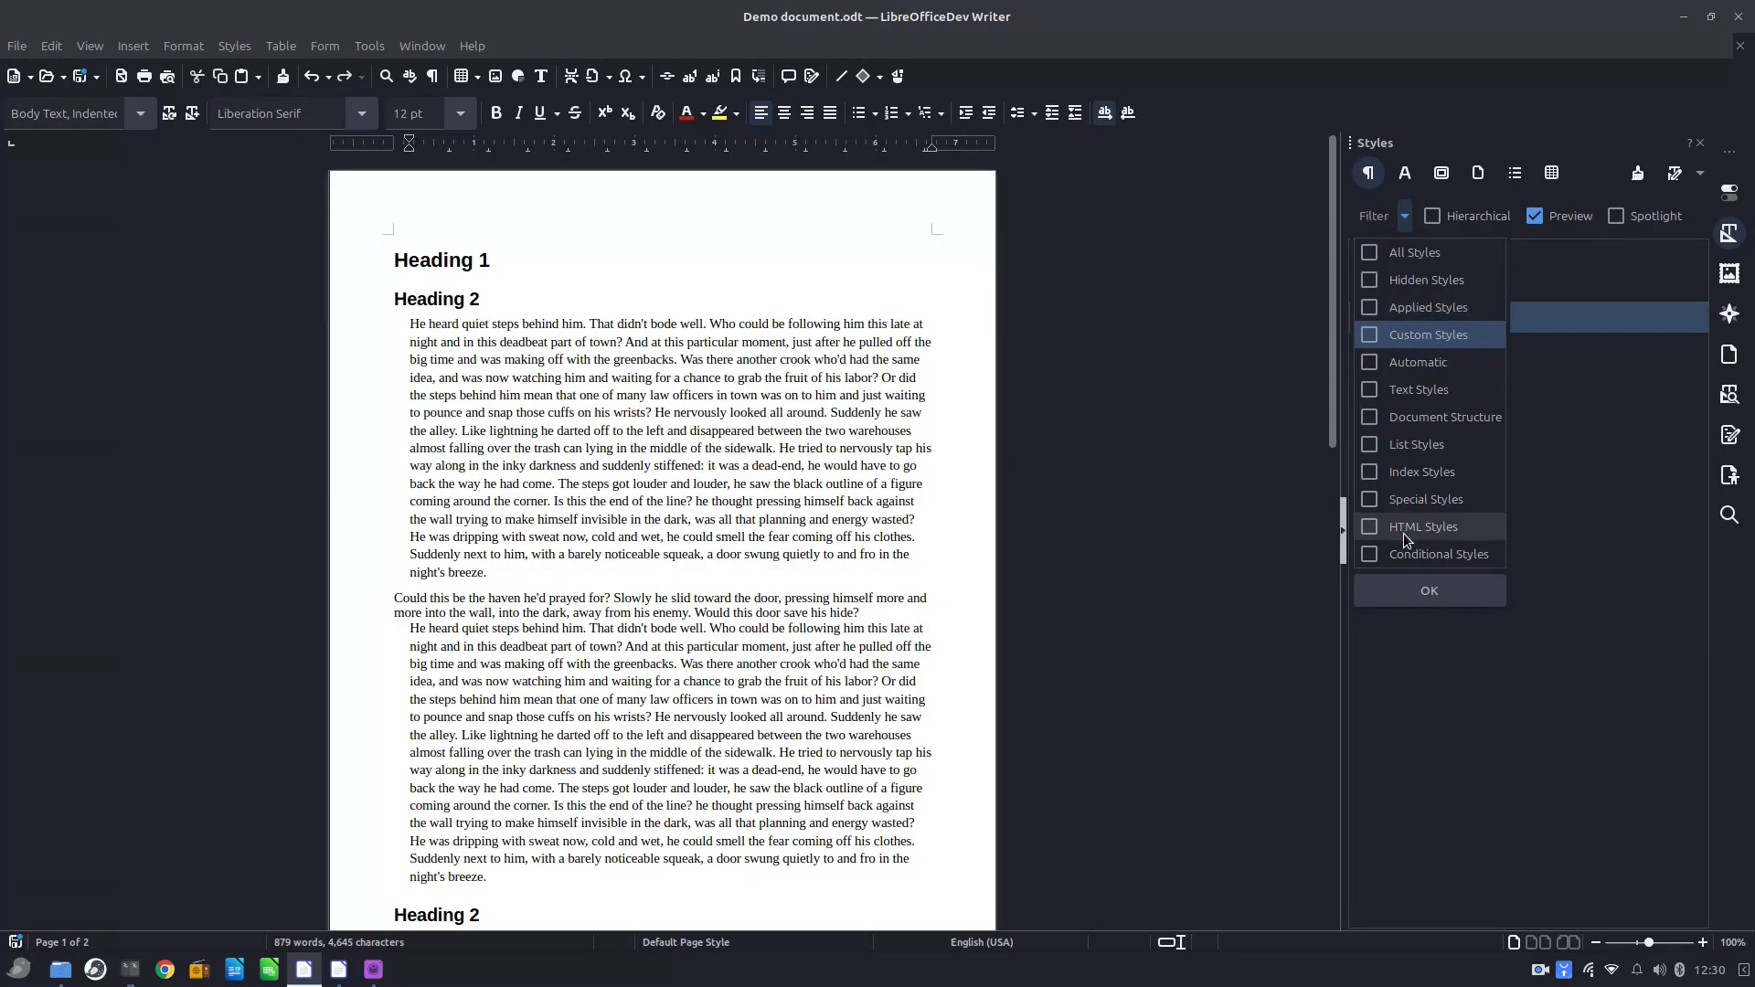
{"action": "left_click", "coordinate": [1412, 589]}
Filter the paragraph style list by Custom Styles only instead of All Styles.
{"action": "left_click", "coordinate": [1380, 216]}
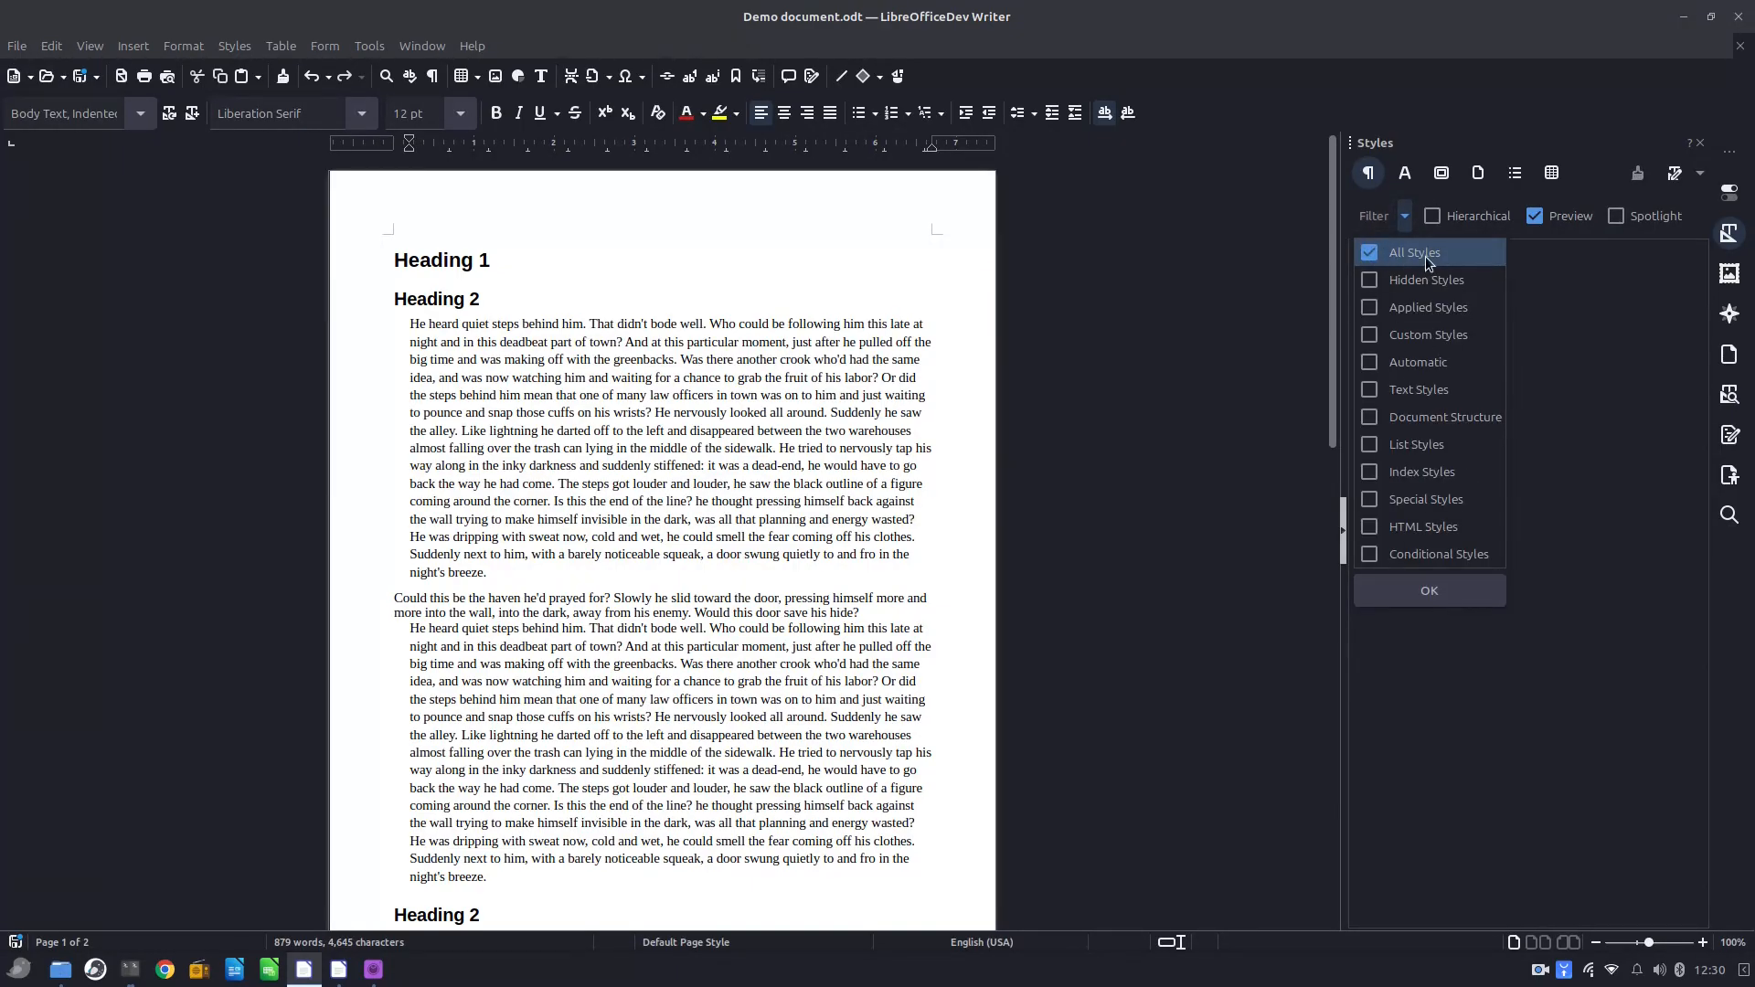
{"action": "left_click", "coordinate": [1371, 253]}
{"action": "left_click", "coordinate": [1369, 335]}
{"action": "left_click", "coordinate": [1418, 592]}
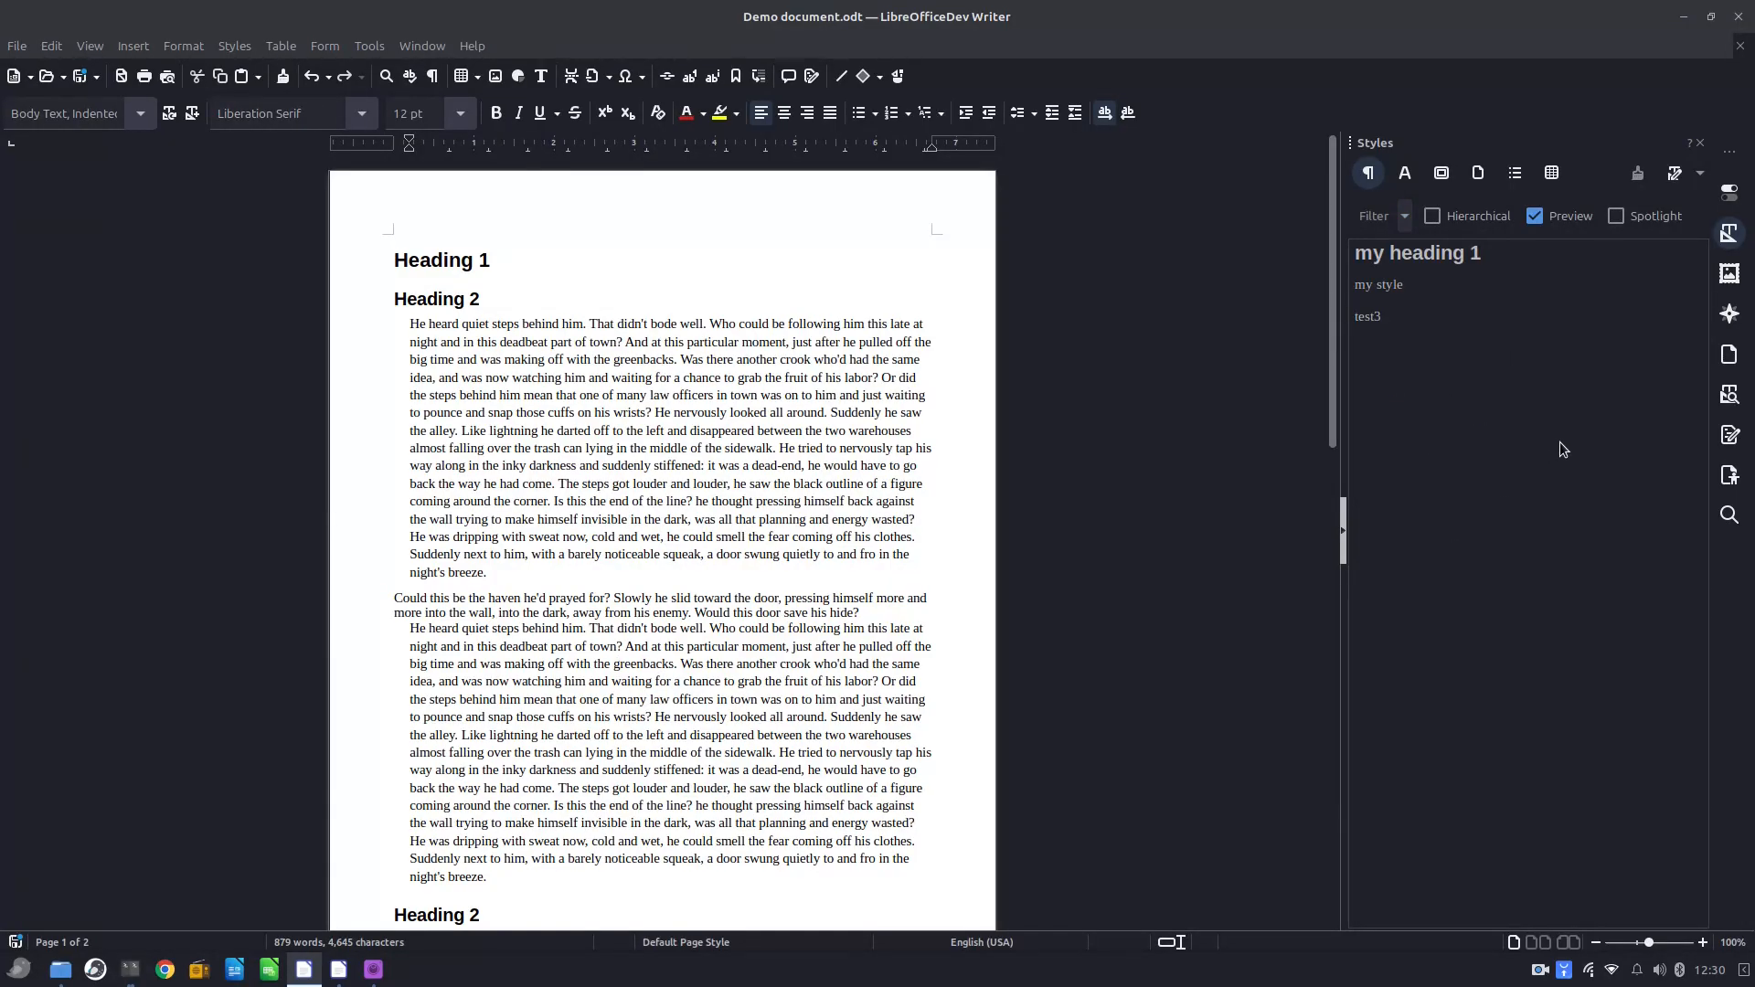
Add Applied Styles to the paragraph style filter and turn on Spotlight, with the cursor in the first indented body paragraph.
{"action": "left_click", "coordinate": [1375, 225]}
{"action": "left_click", "coordinate": [1371, 310]}
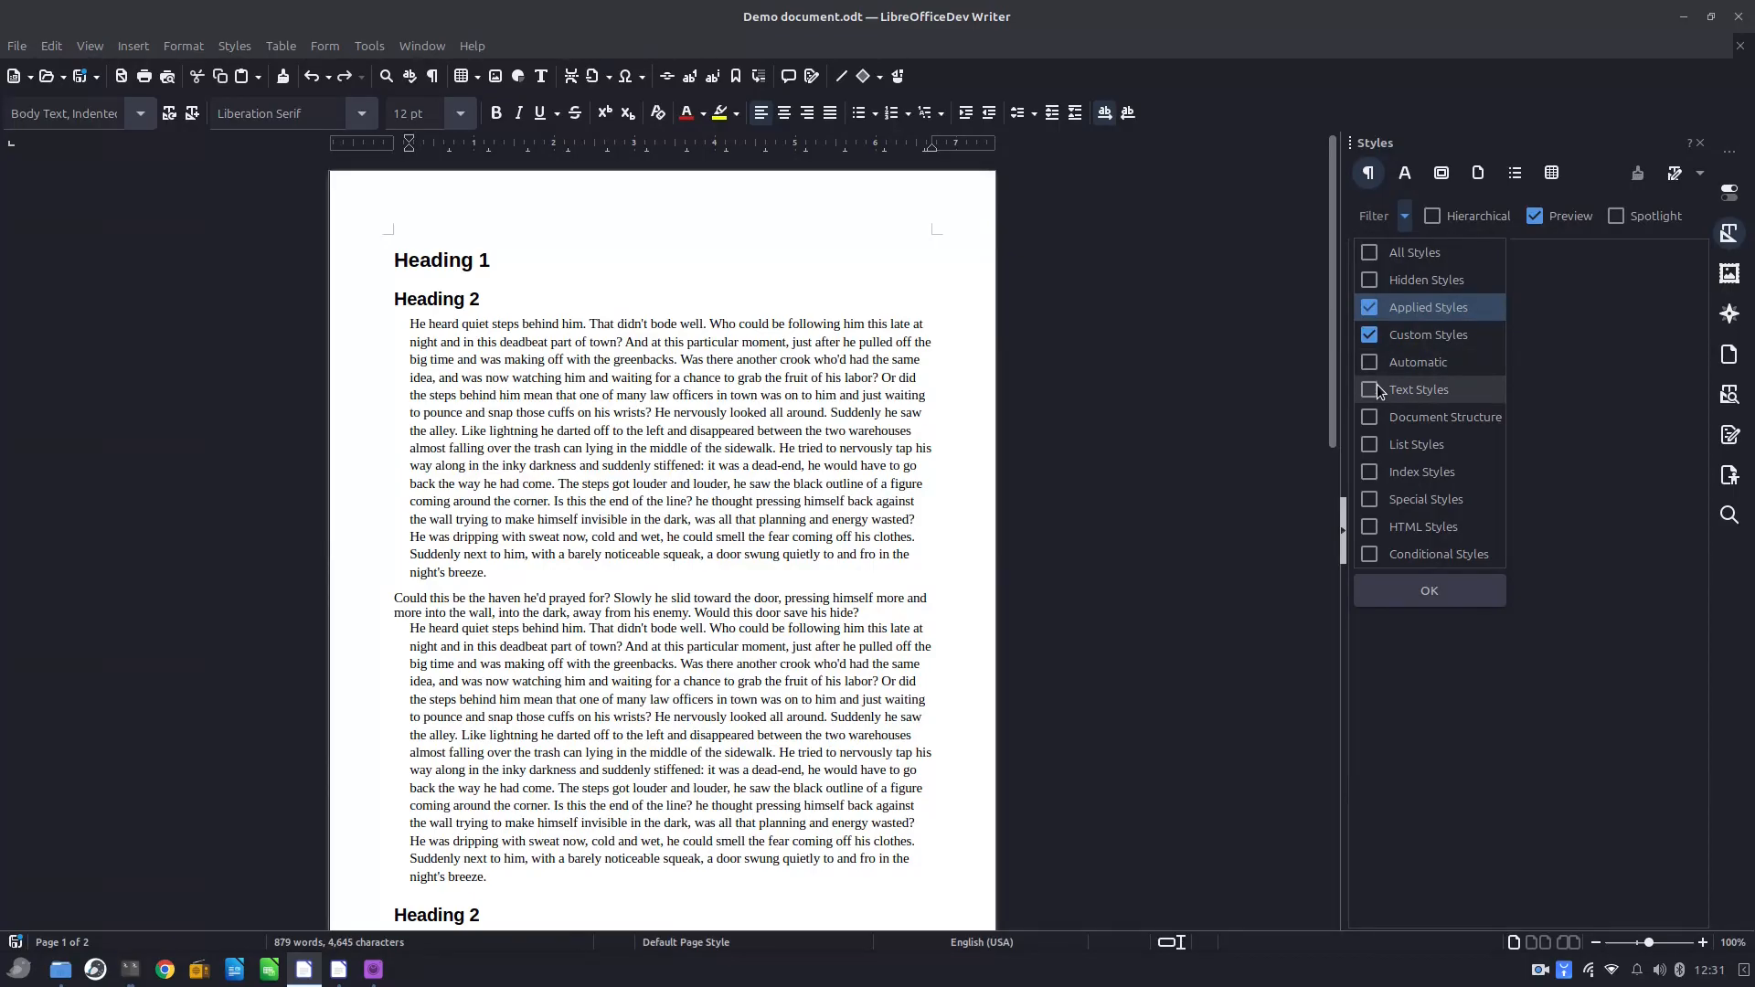
{"action": "left_click", "coordinate": [1408, 590]}
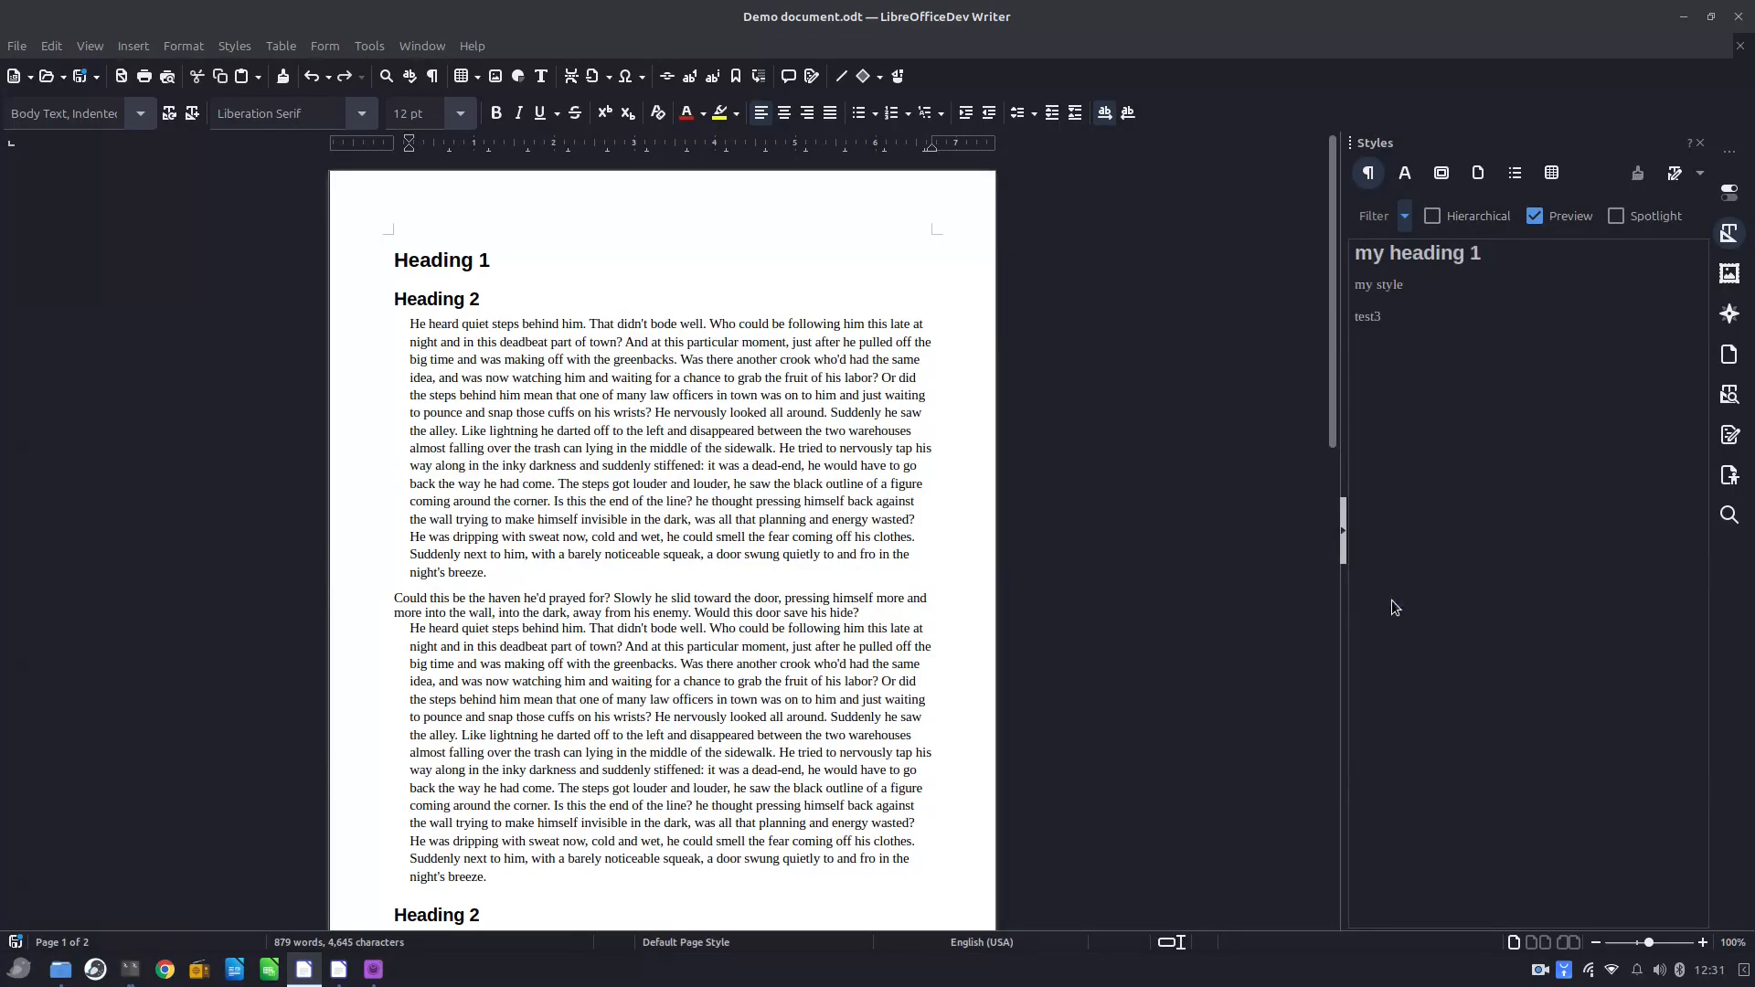
{"action": "left_click", "coordinate": [1616, 215]}
{"action": "left_click", "coordinate": [832, 413]}
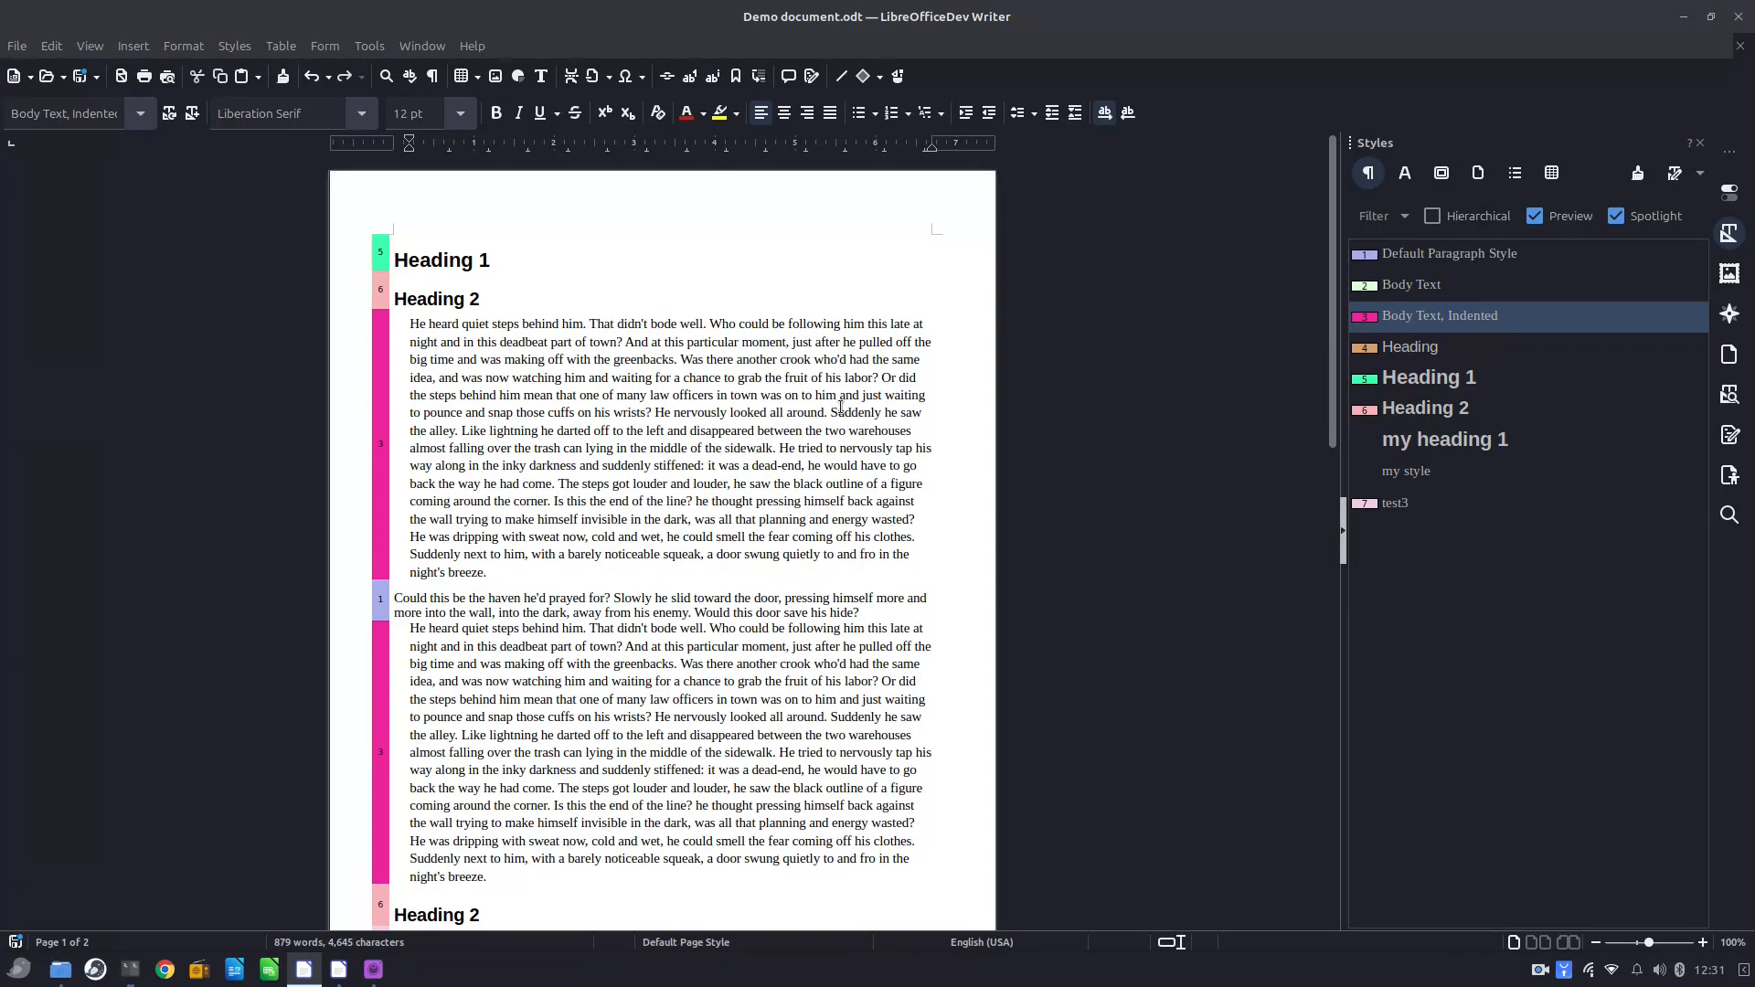
View the About LibreOfficeDev information.
{"action": "left_click", "coordinate": [472, 46]}
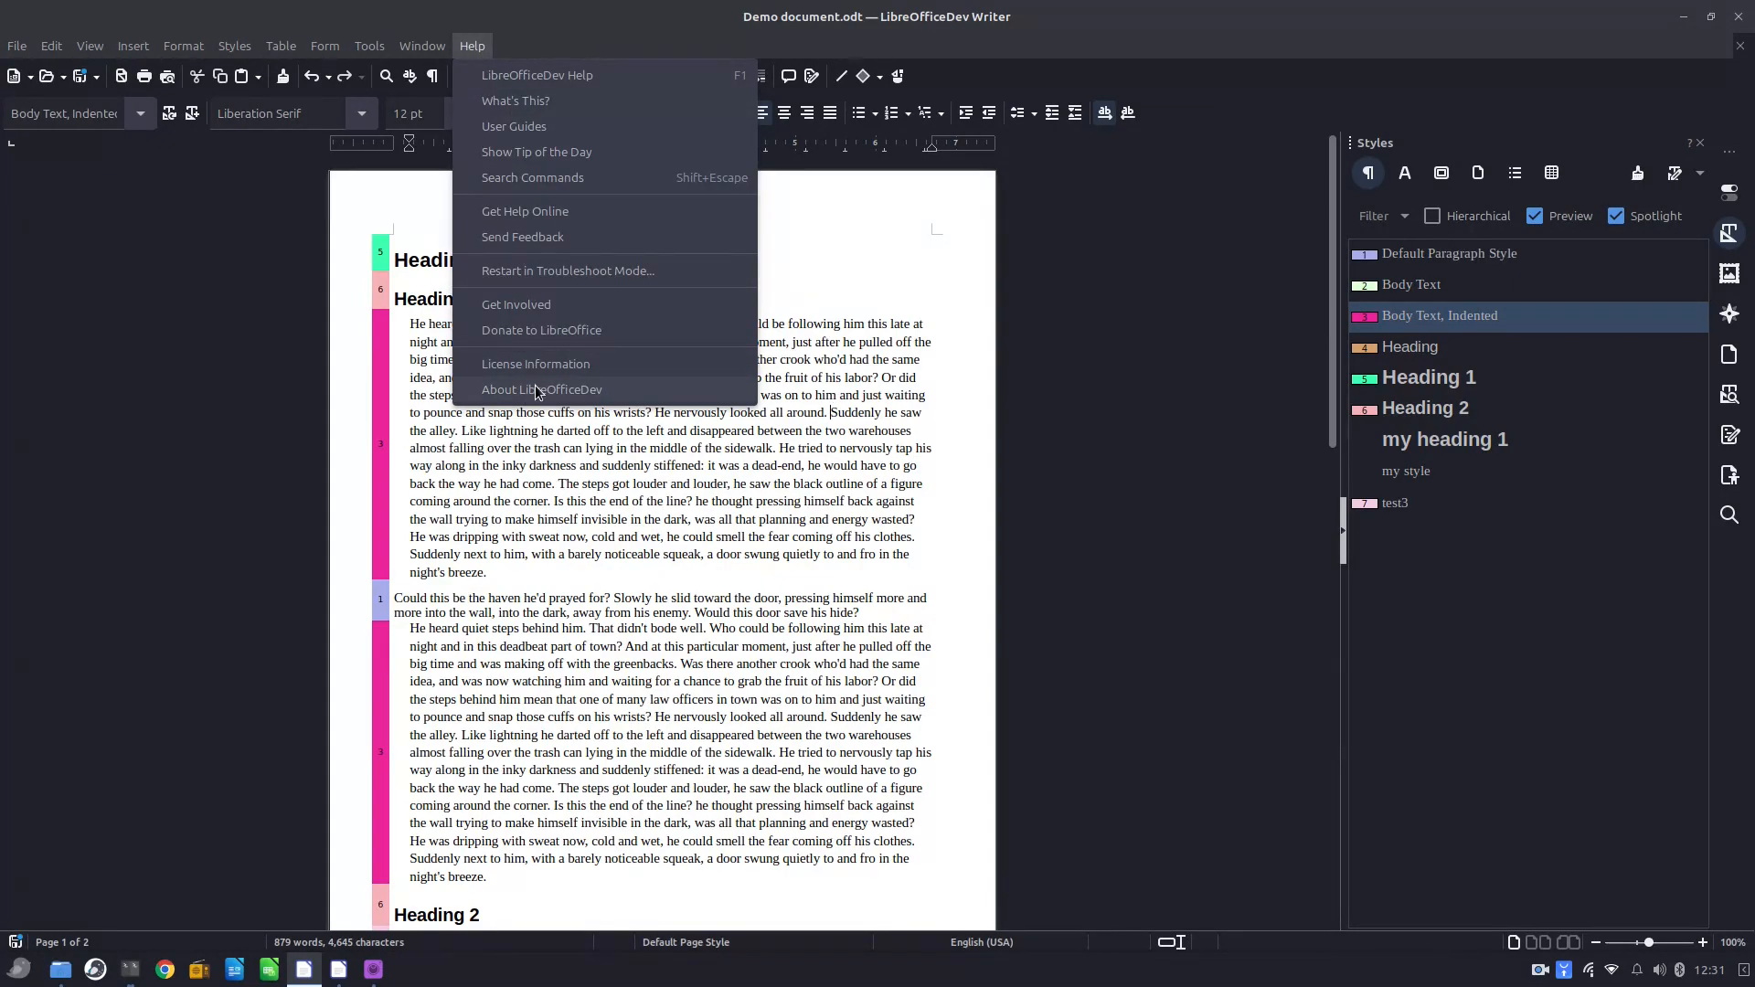